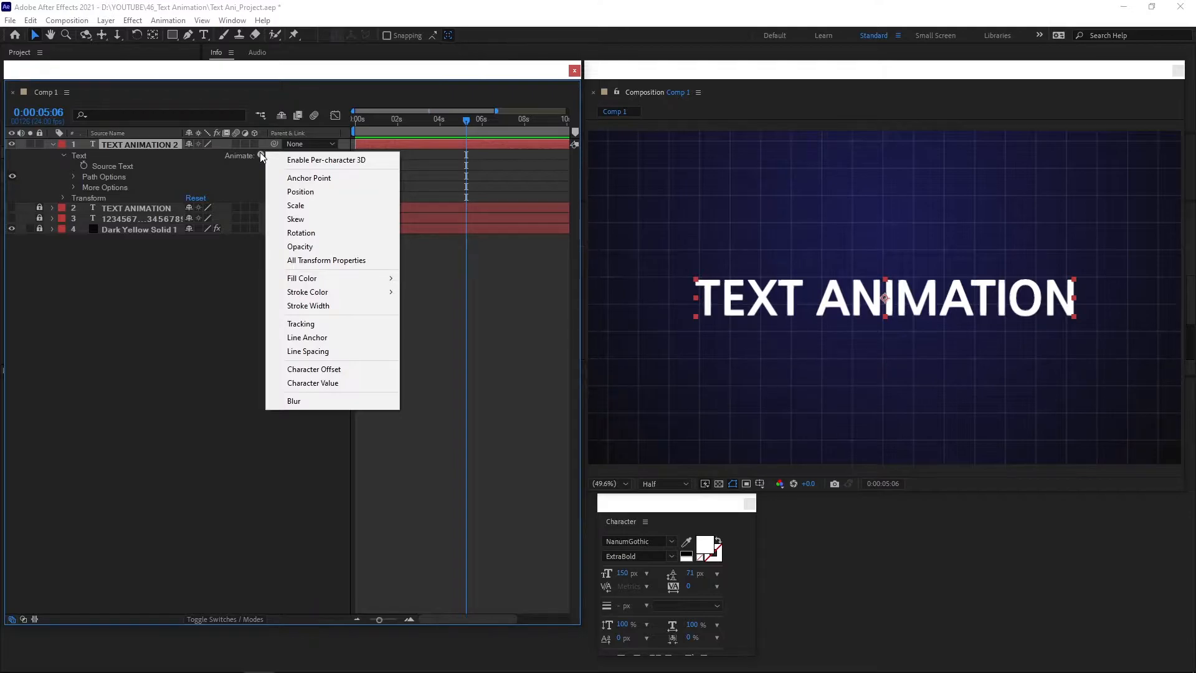
Step: Add a Rotation animator to the TEXT ANIMATION 2 layer, with Grouping Alignment 0, -44% and a 45° rotation
click(319, 233)
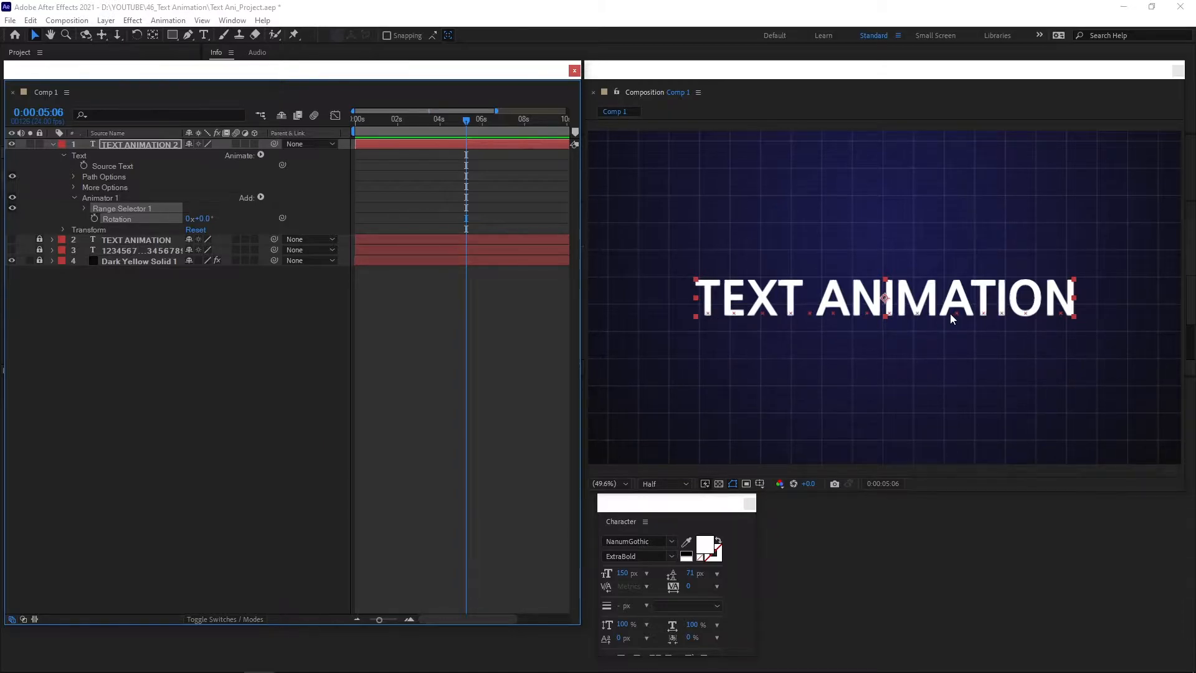
click(75, 187)
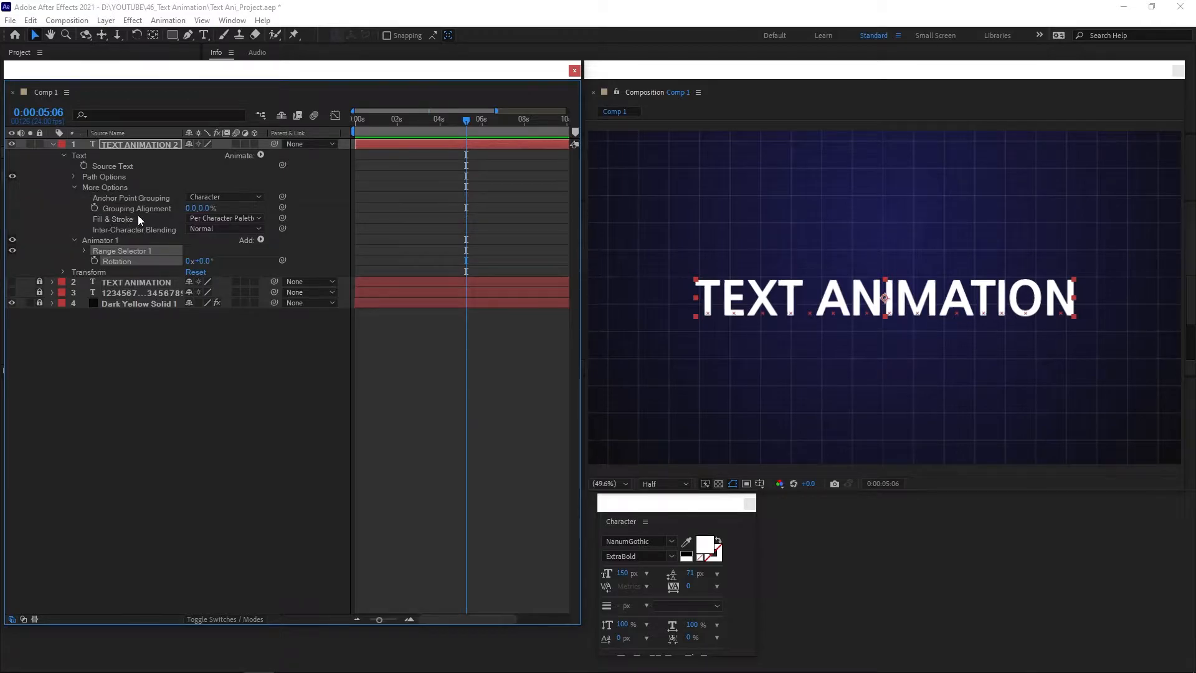
drag(204, 208, 183, 214)
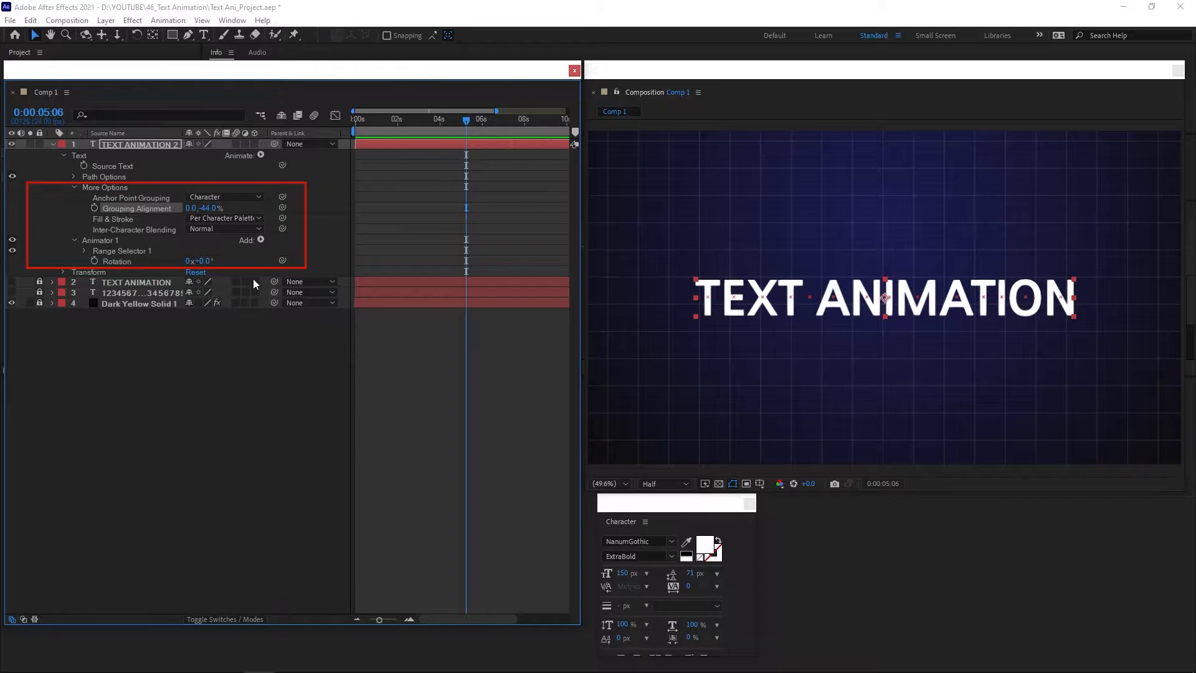
drag(200, 261, 229, 261)
Step: Keyframe the range selector's Offset from 0% at the start to a higher value at 2 seconds, and preview it
key(Home)
click(84, 252)
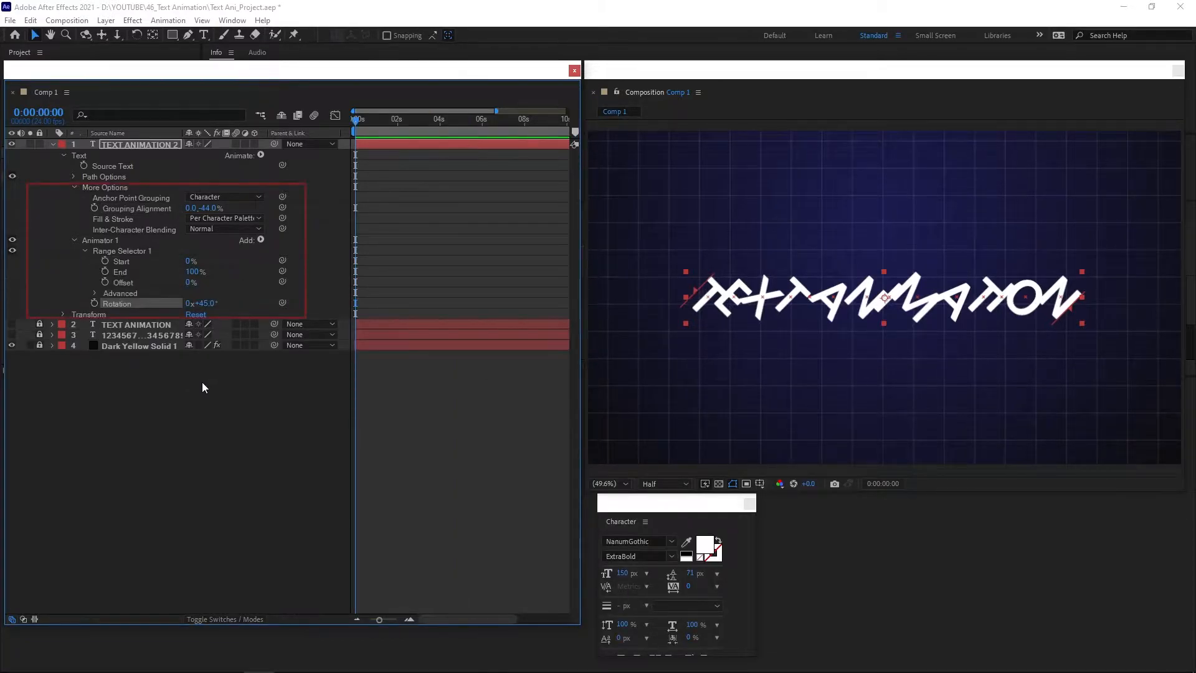
click(105, 283)
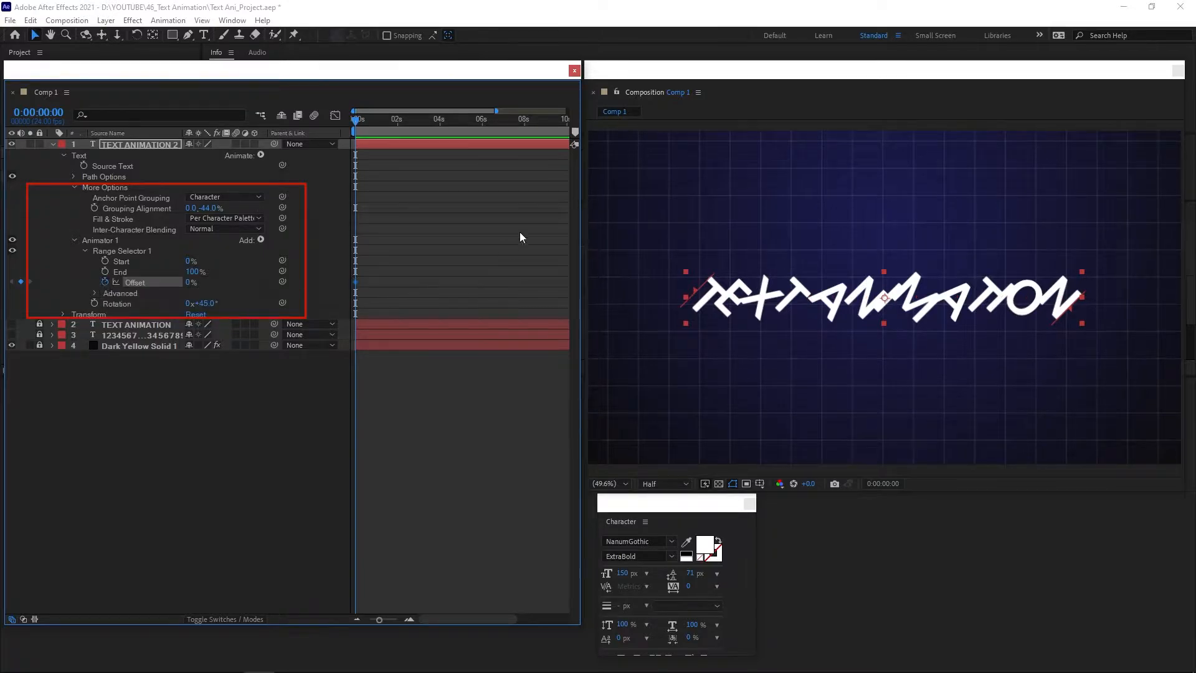
click(398, 129)
drag(191, 282, 268, 284)
key(Home)
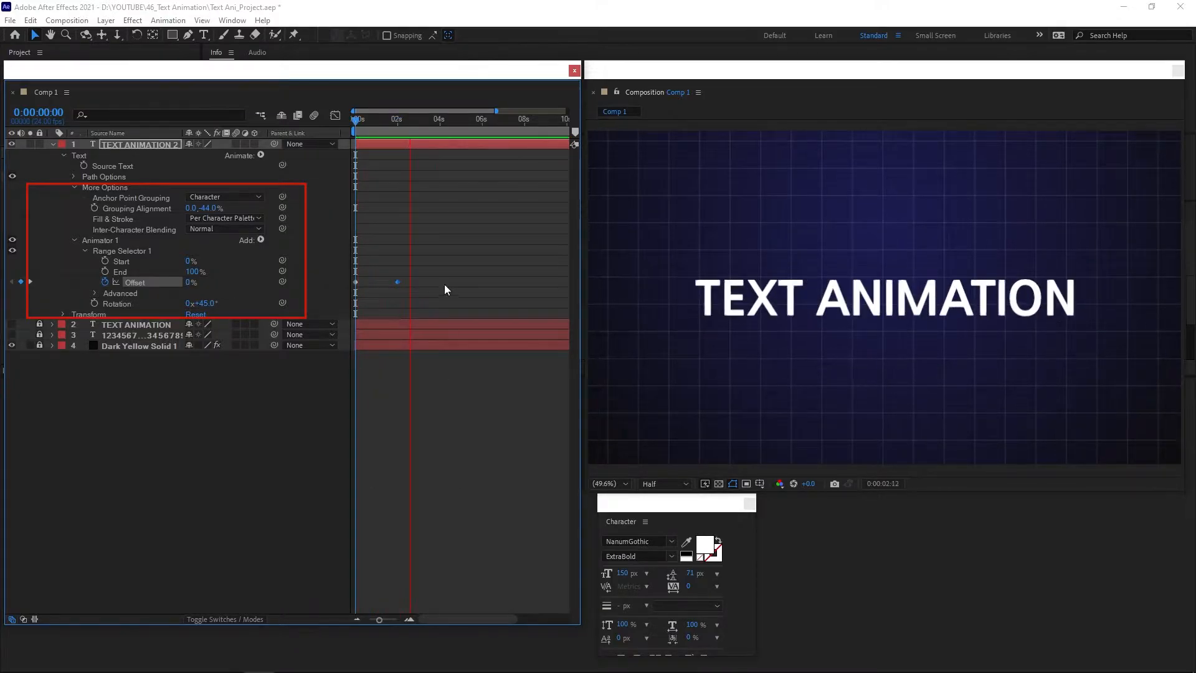
key(space)
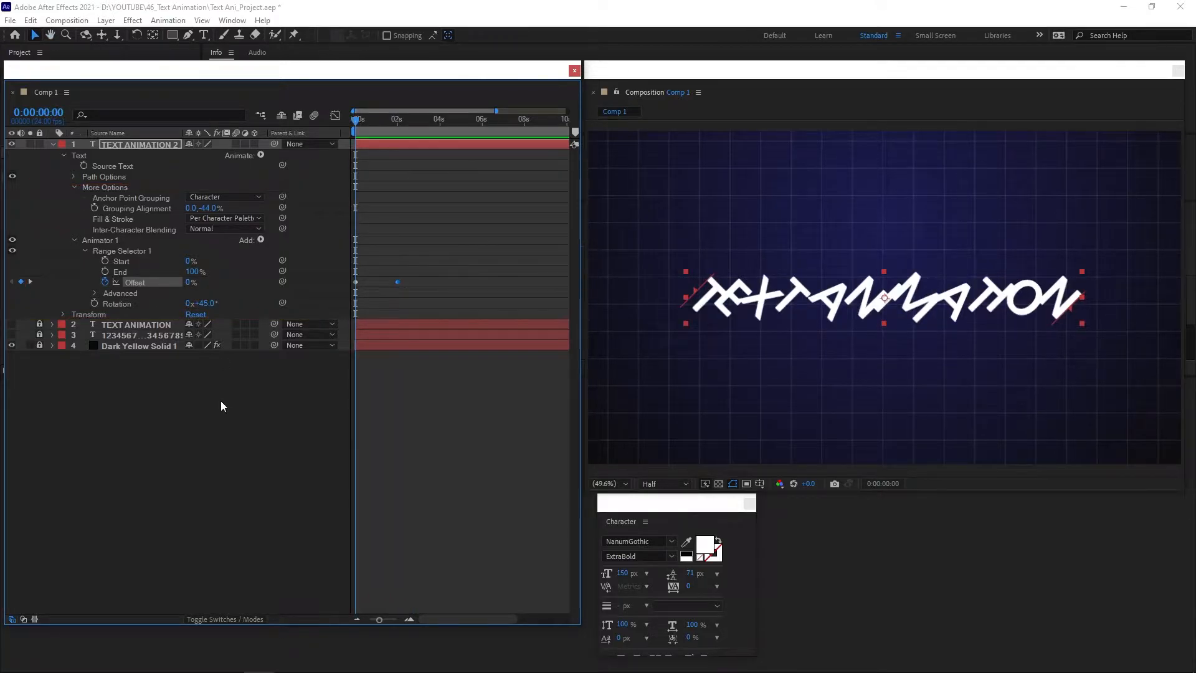
Step: Set the range selector's advanced Shape to Ramp Up and its Ease Low to 100%
click(96, 294)
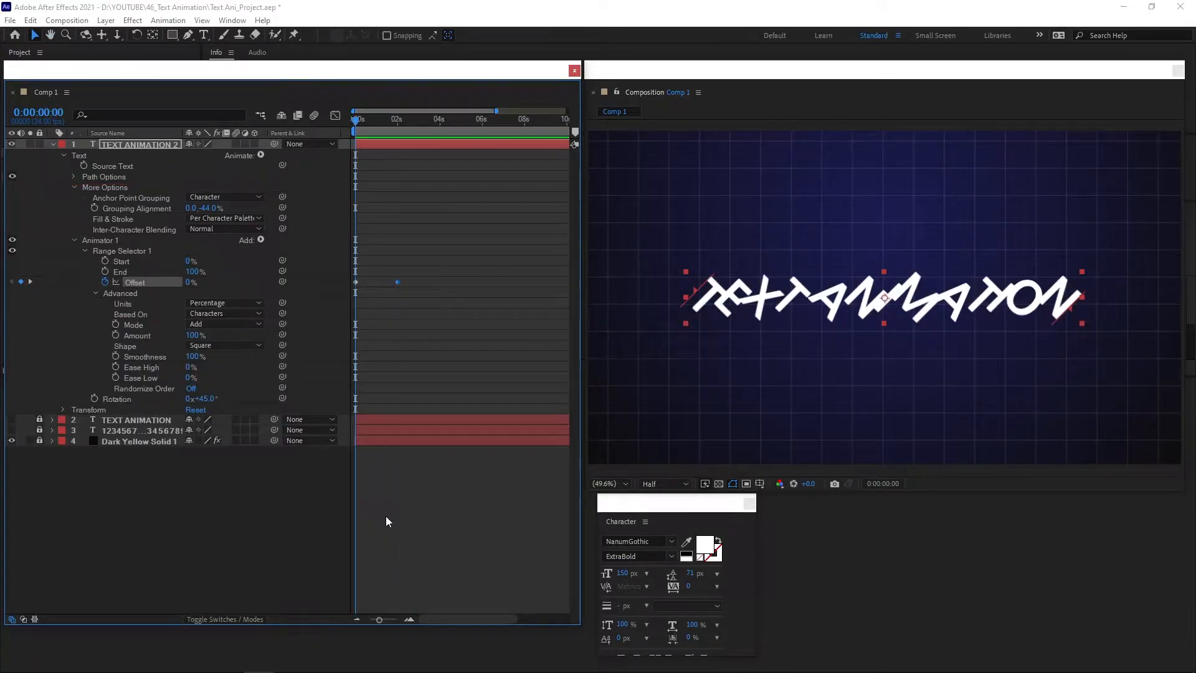
click(399, 491)
click(219, 345)
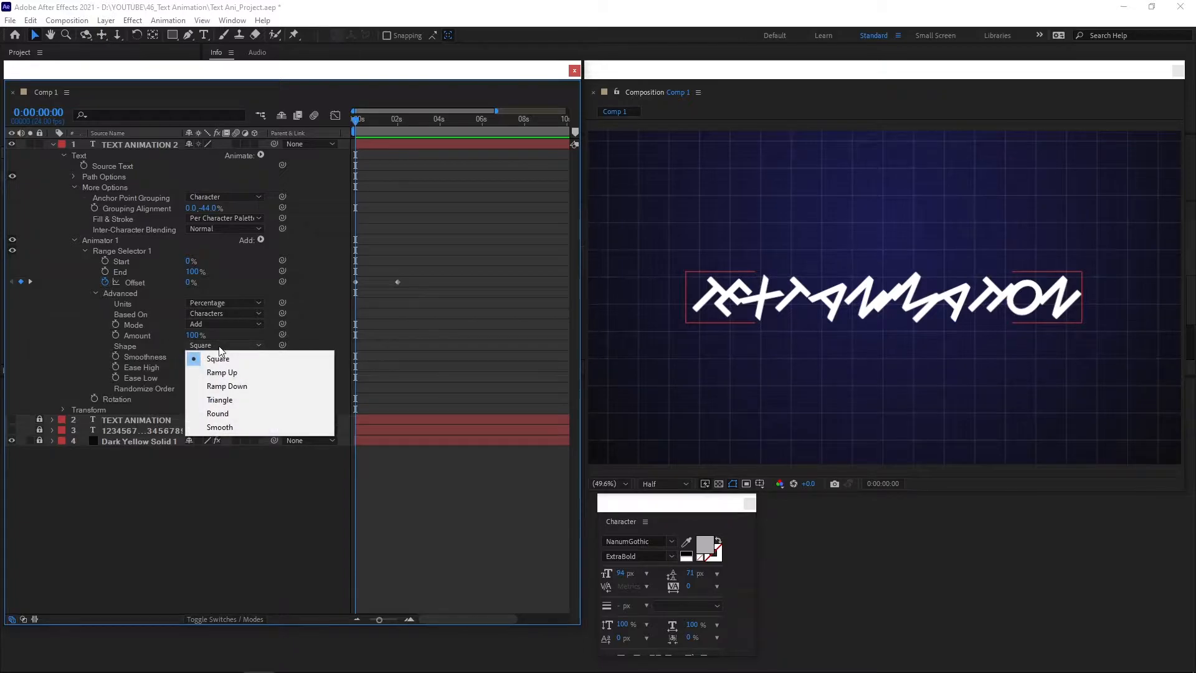
click(222, 374)
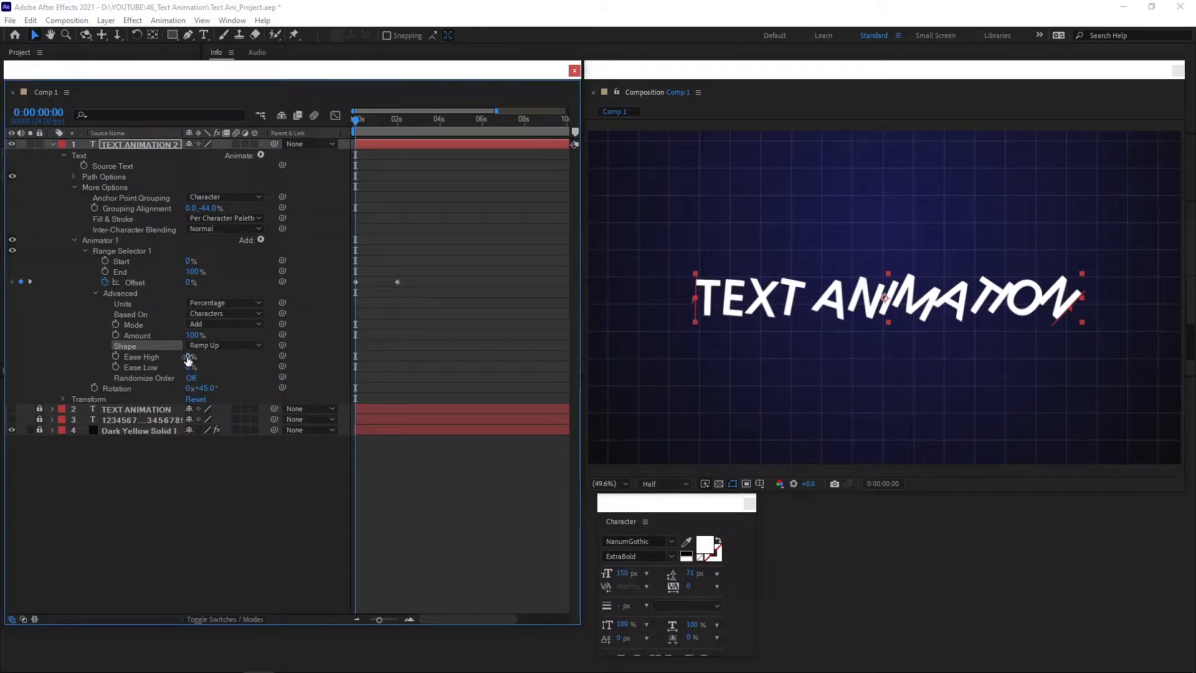
drag(188, 367, 275, 365)
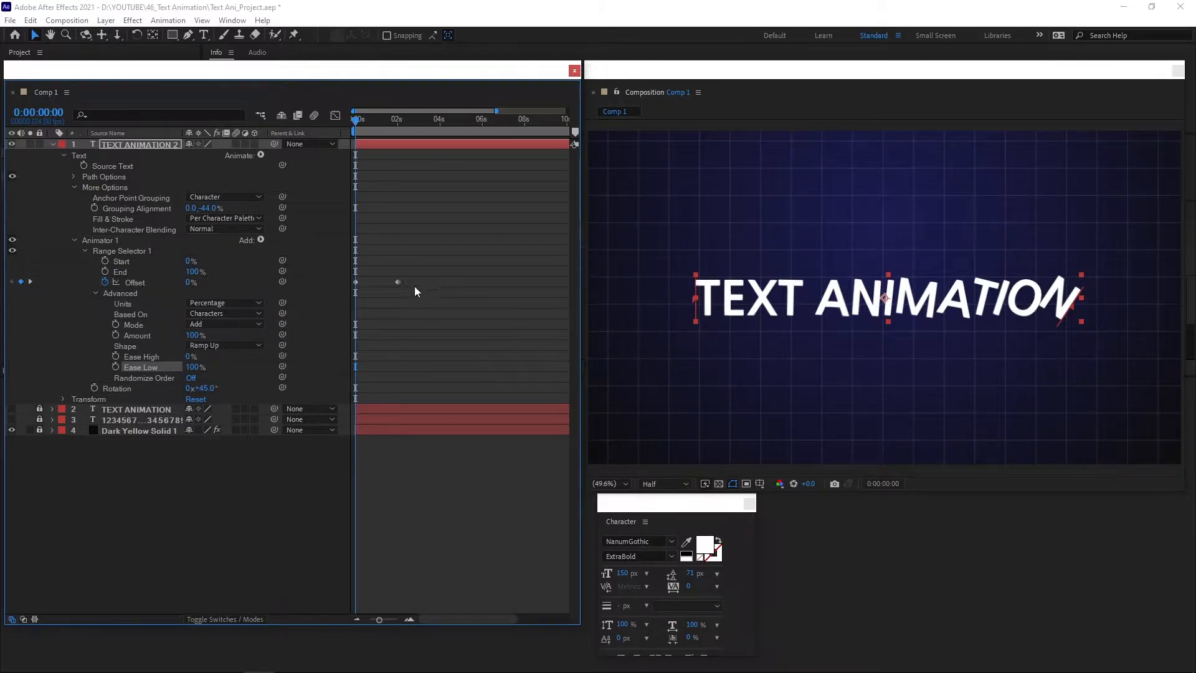
Step: Set the first Offset keyframe to -100% and preview the rotation animation
drag(188, 282, 58, 296)
key(space)
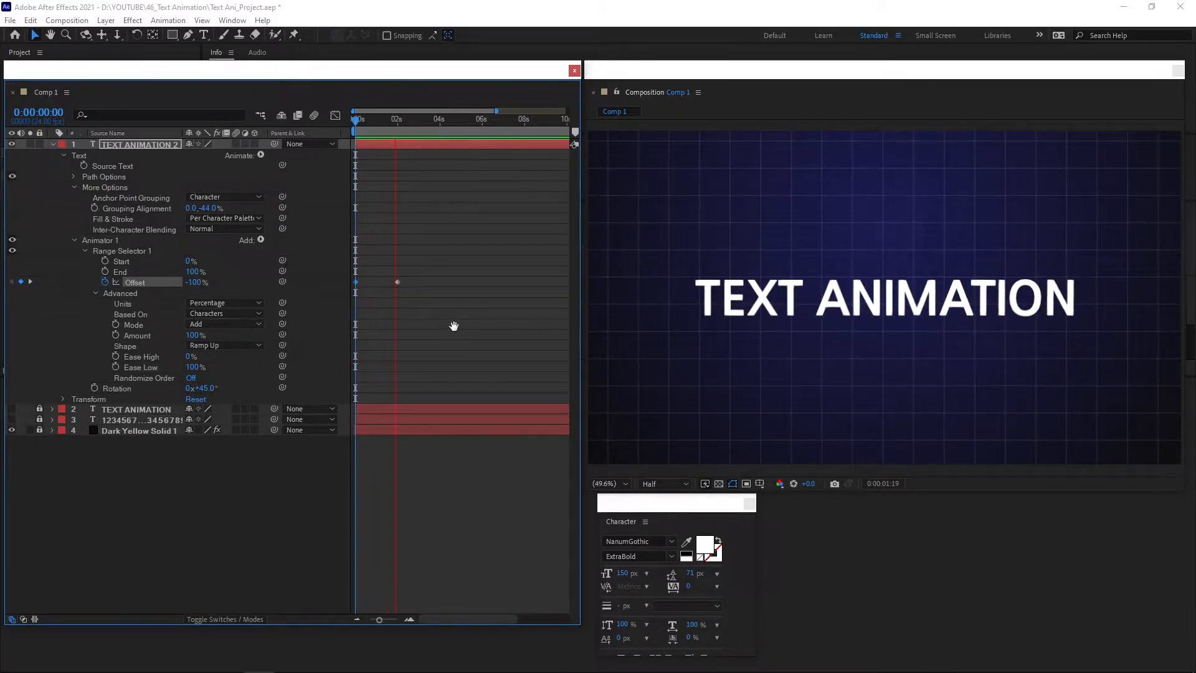
key(space)
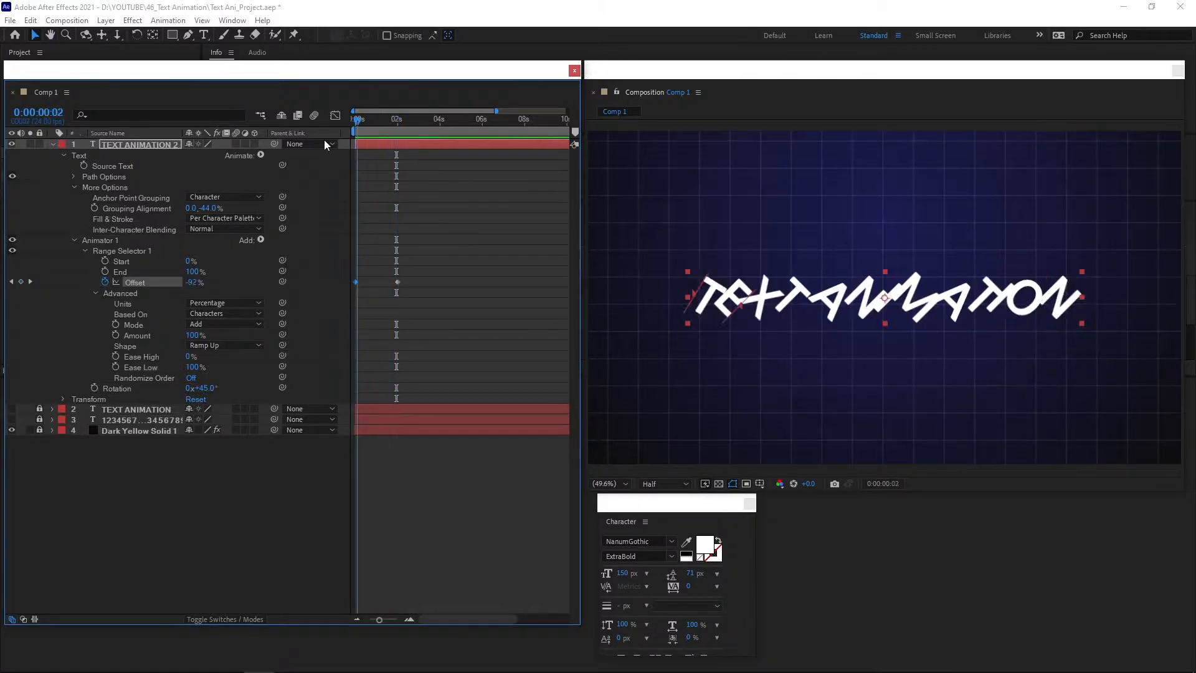
Step: Add a Scale property to Animator 1 and set it to 0%
click(261, 241)
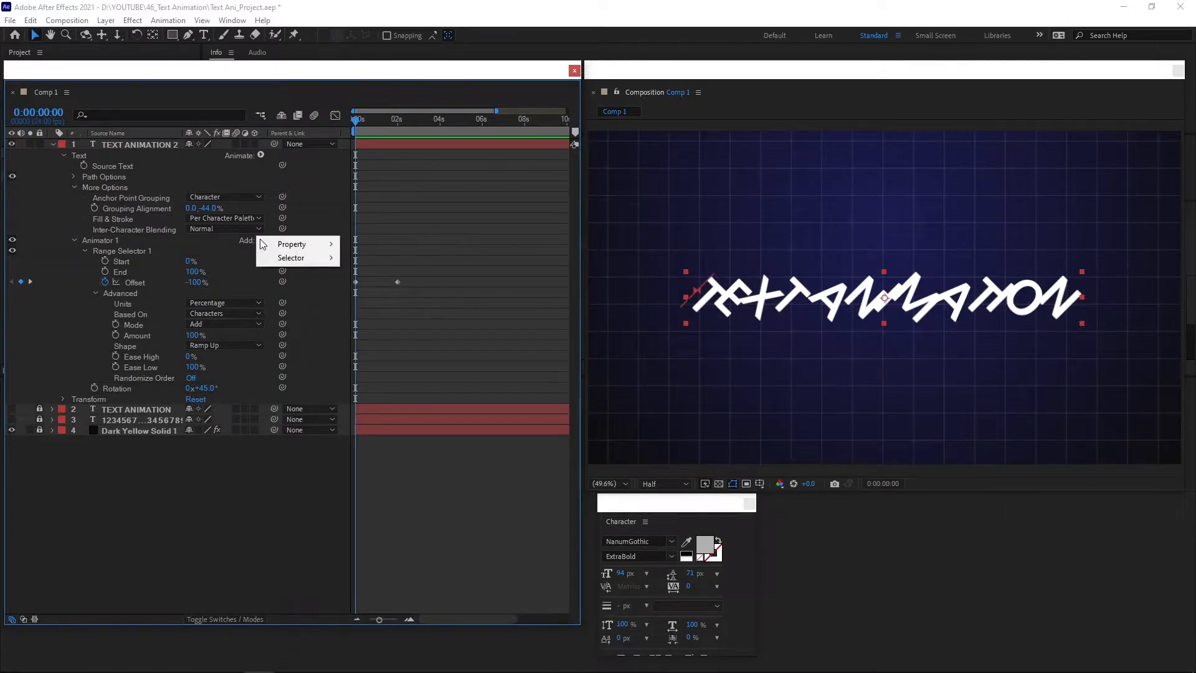
mouse_move(299, 245)
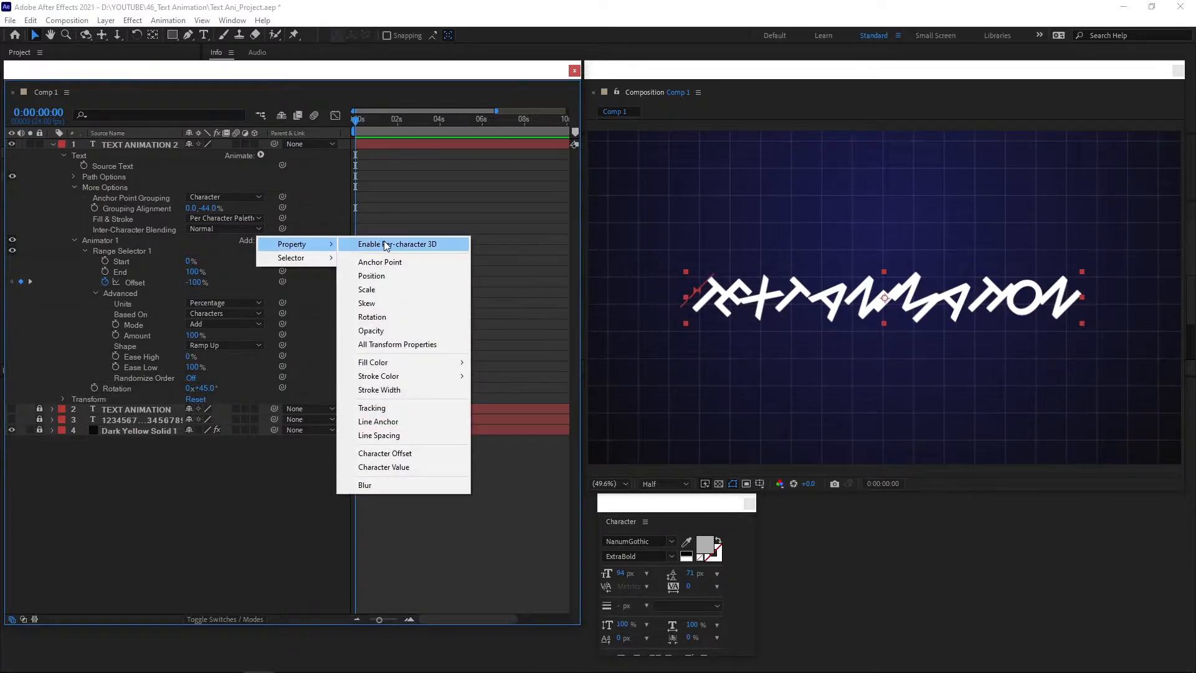
click(385, 293)
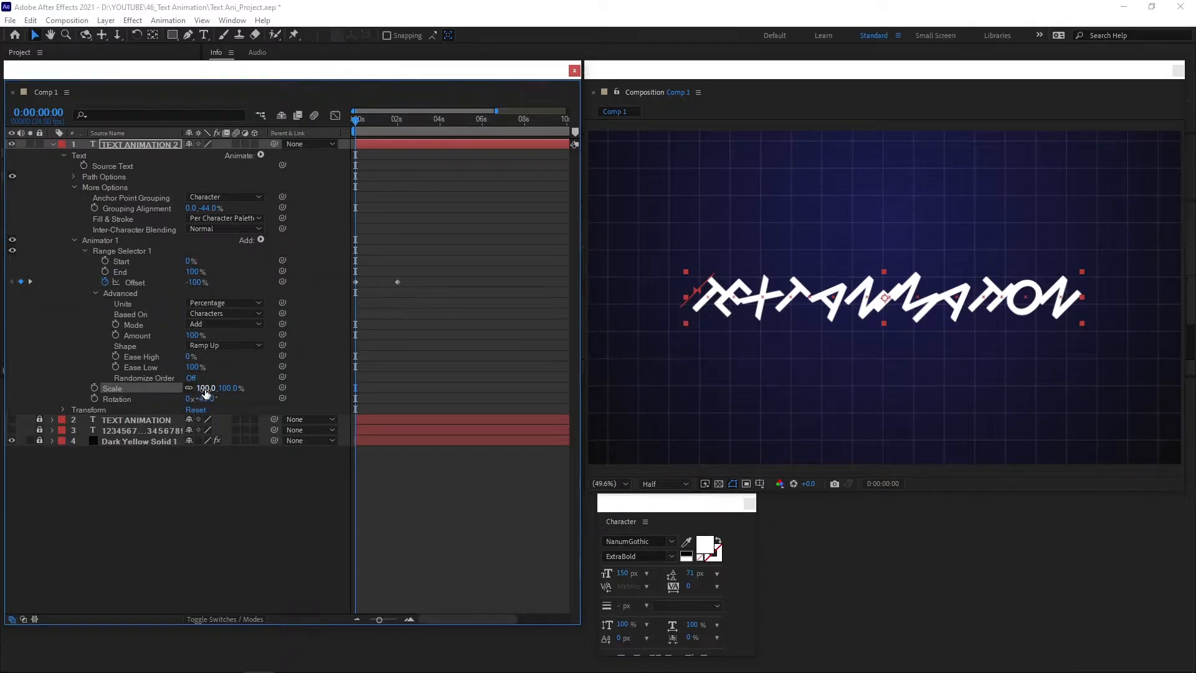
click(205, 388)
text(0)
key(Return)
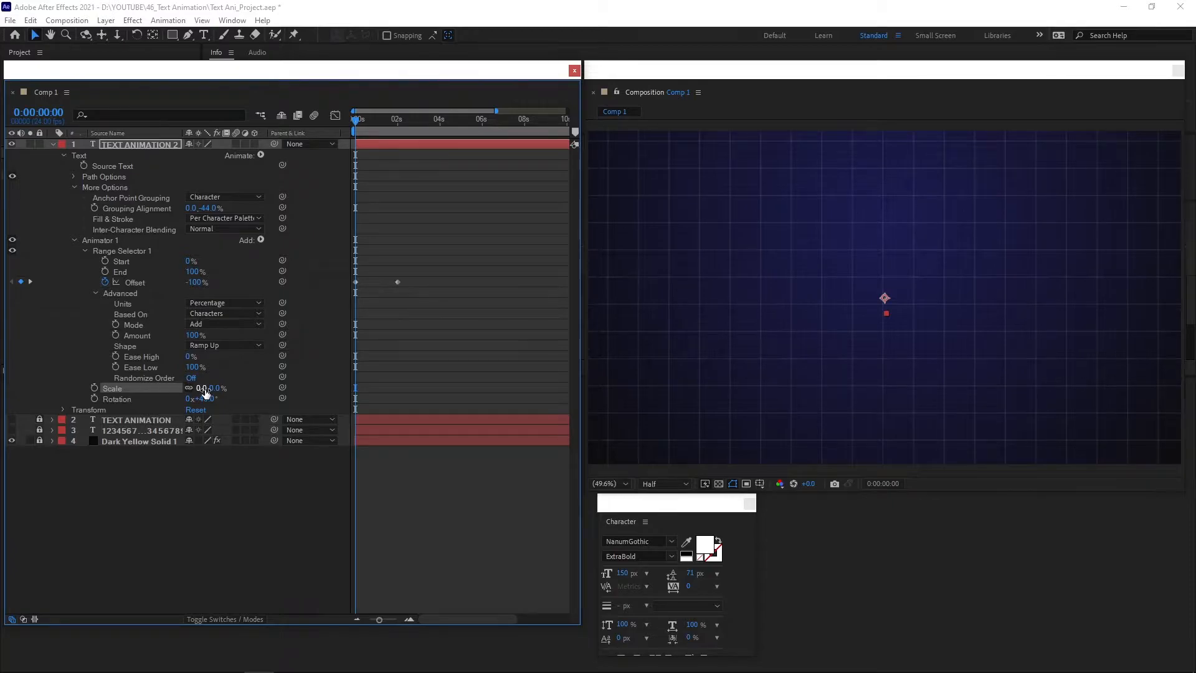
Step: Play back the combined scale and rotation text animation several times to check it
key(space)
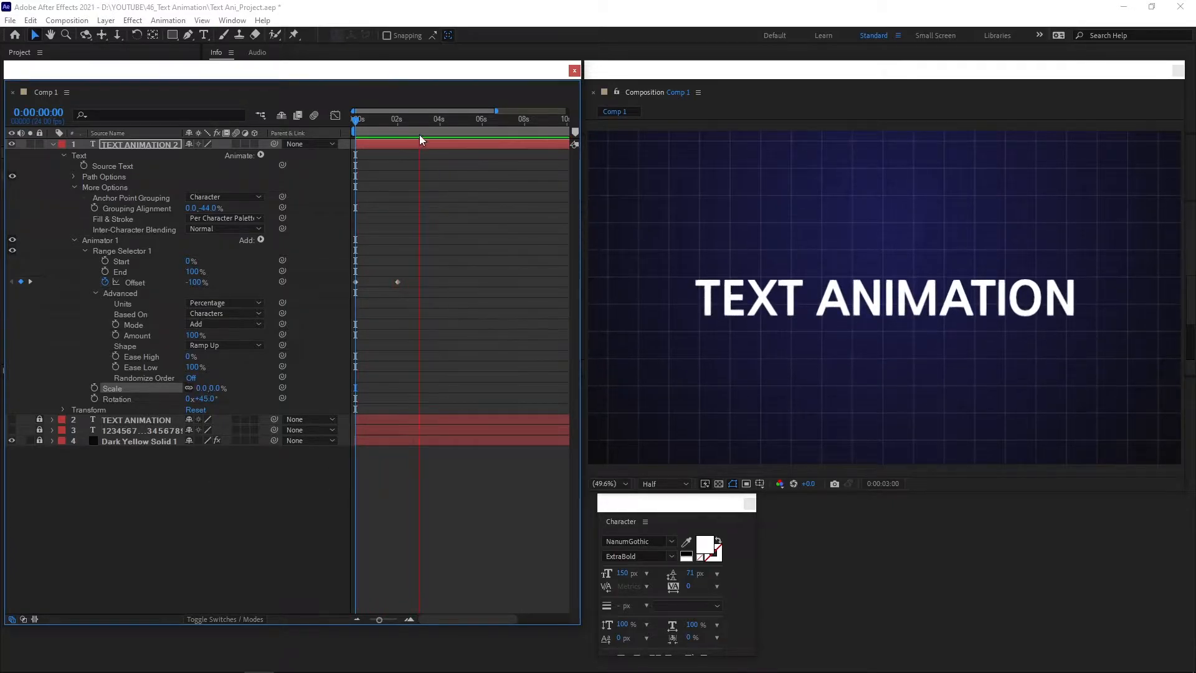
key(space)
key(space)
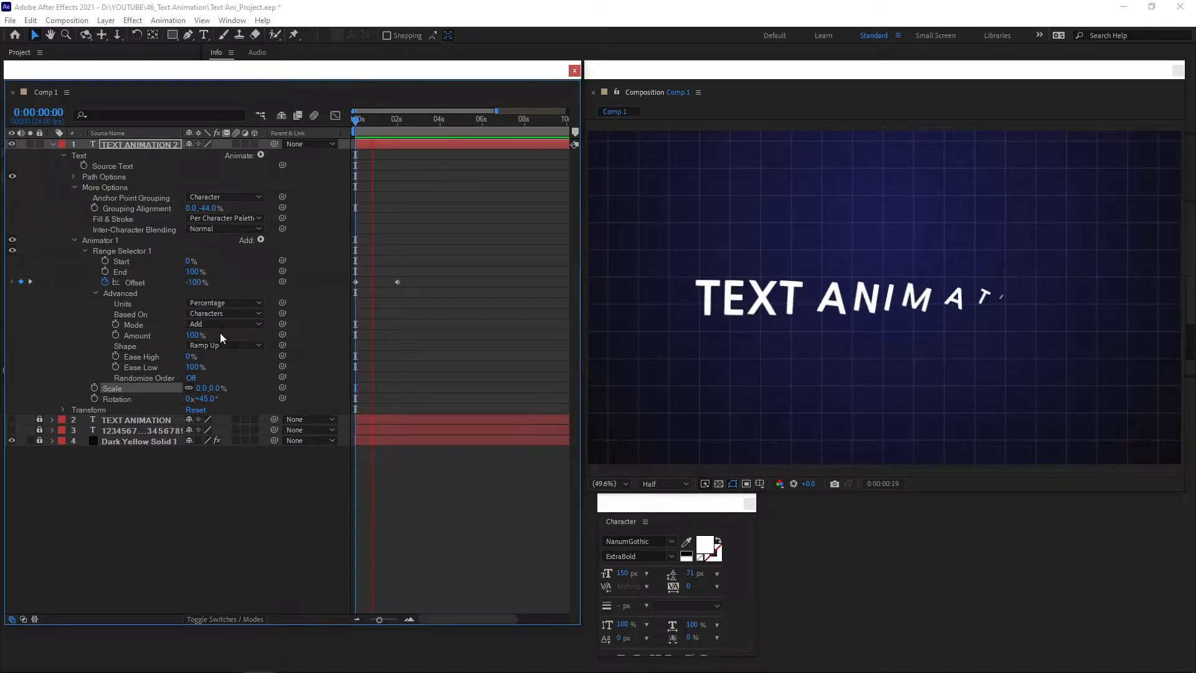
key(space)
key(space)
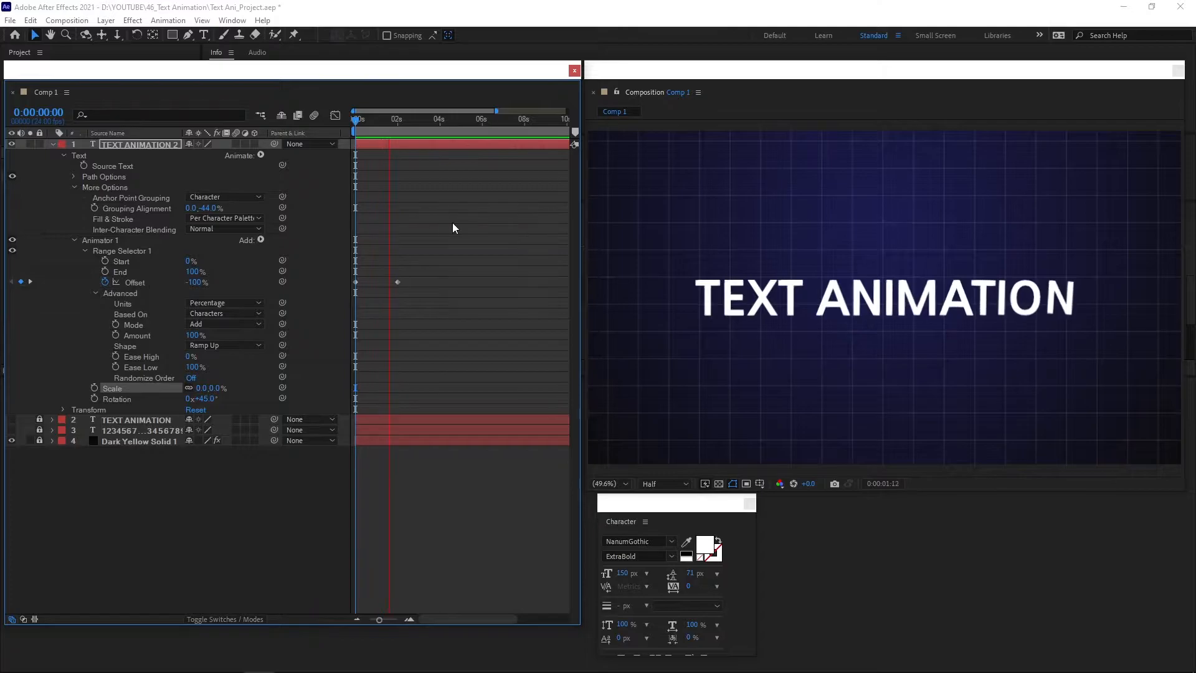
key(space)
key(space)
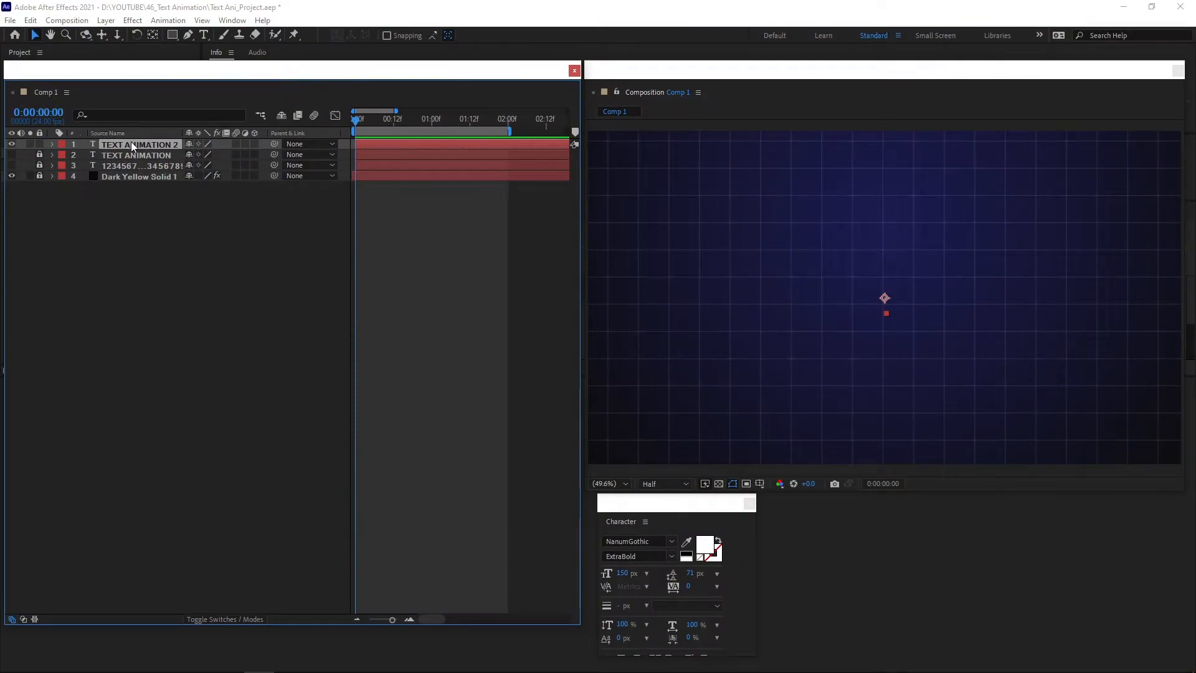
Step: Duplicate the TEXT ANIMATION 2 layer and delete the animator from the copy
key(ctrl+d)
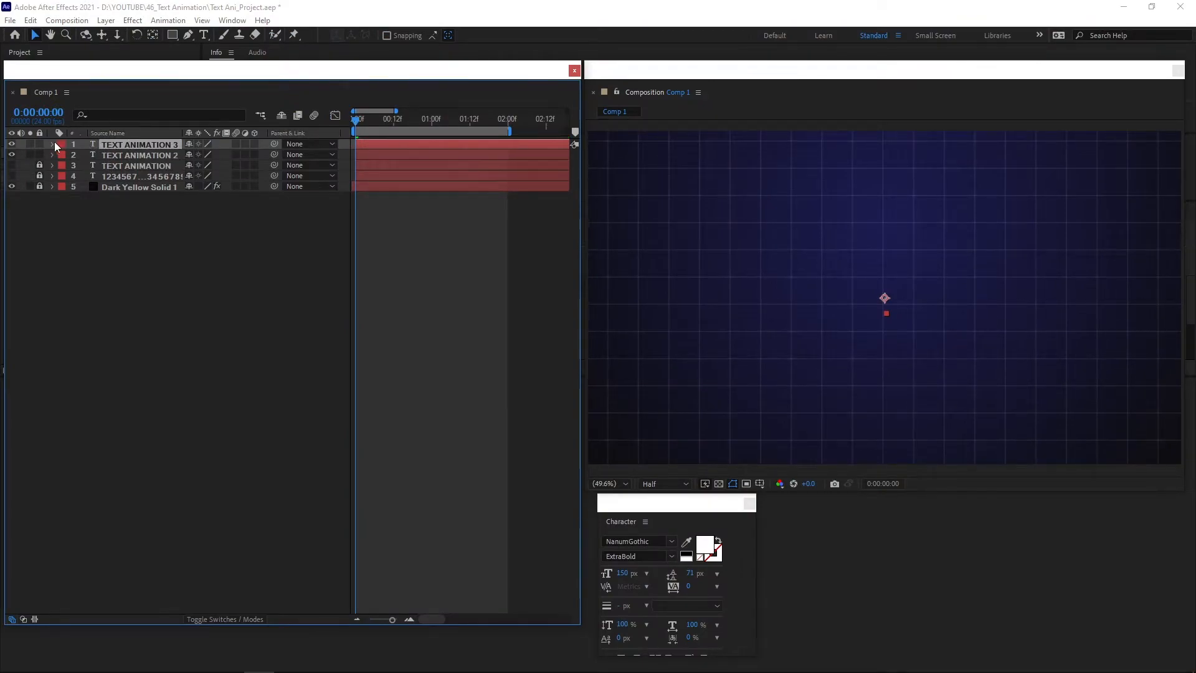
click(53, 143)
key(Delete)
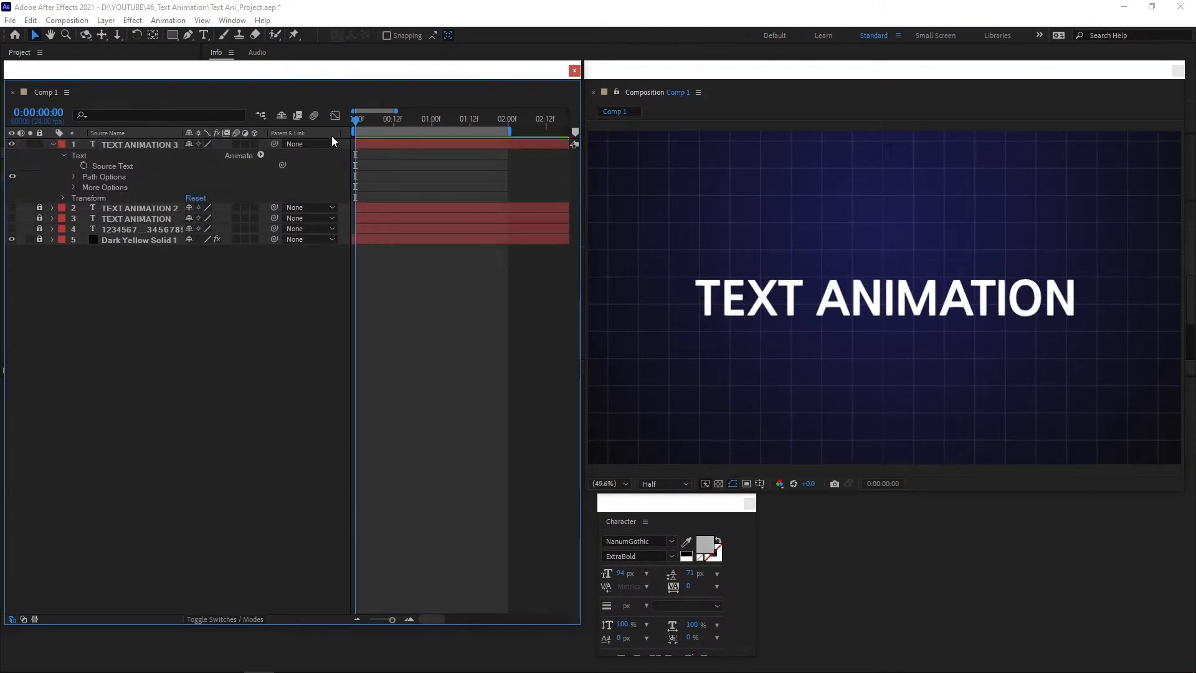
Step: Add a Character Offset animator to the TEXT ANIMATION 3 layer
click(261, 155)
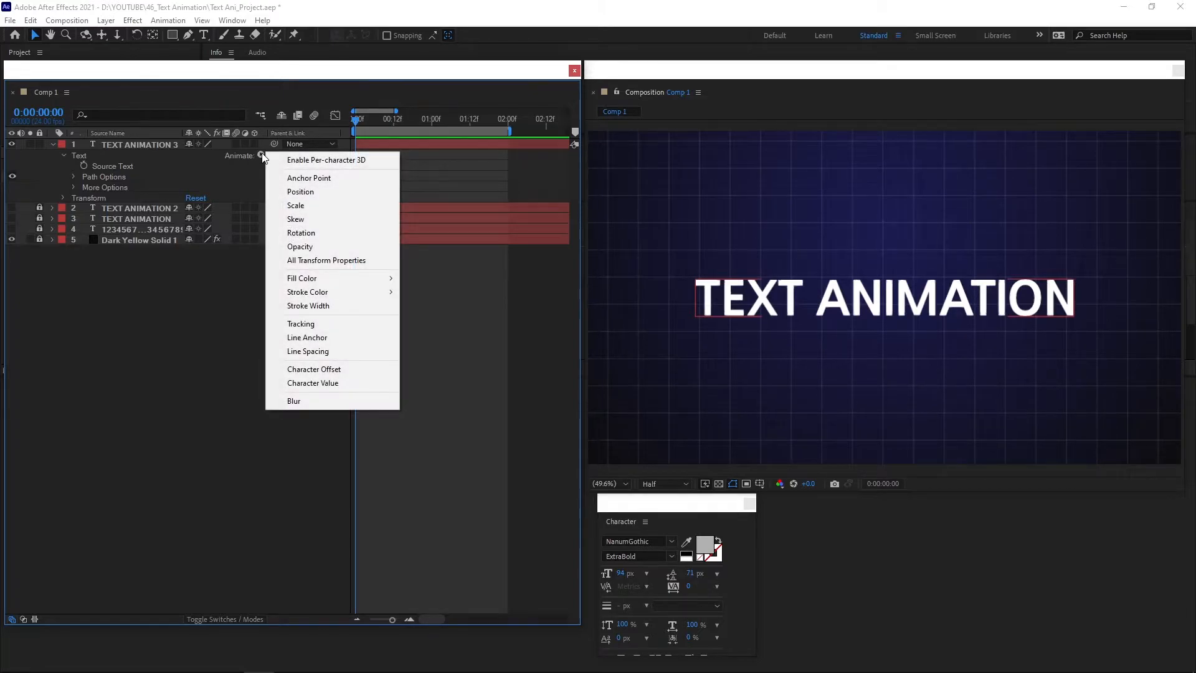
click(351, 369)
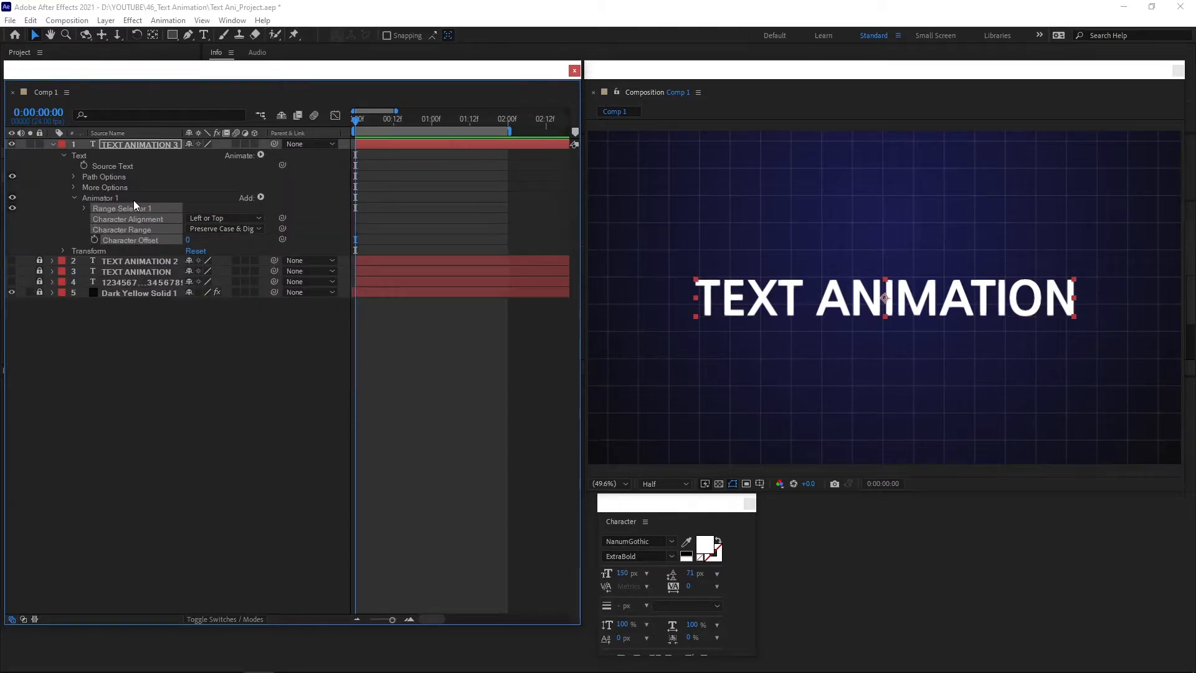
key(F2)
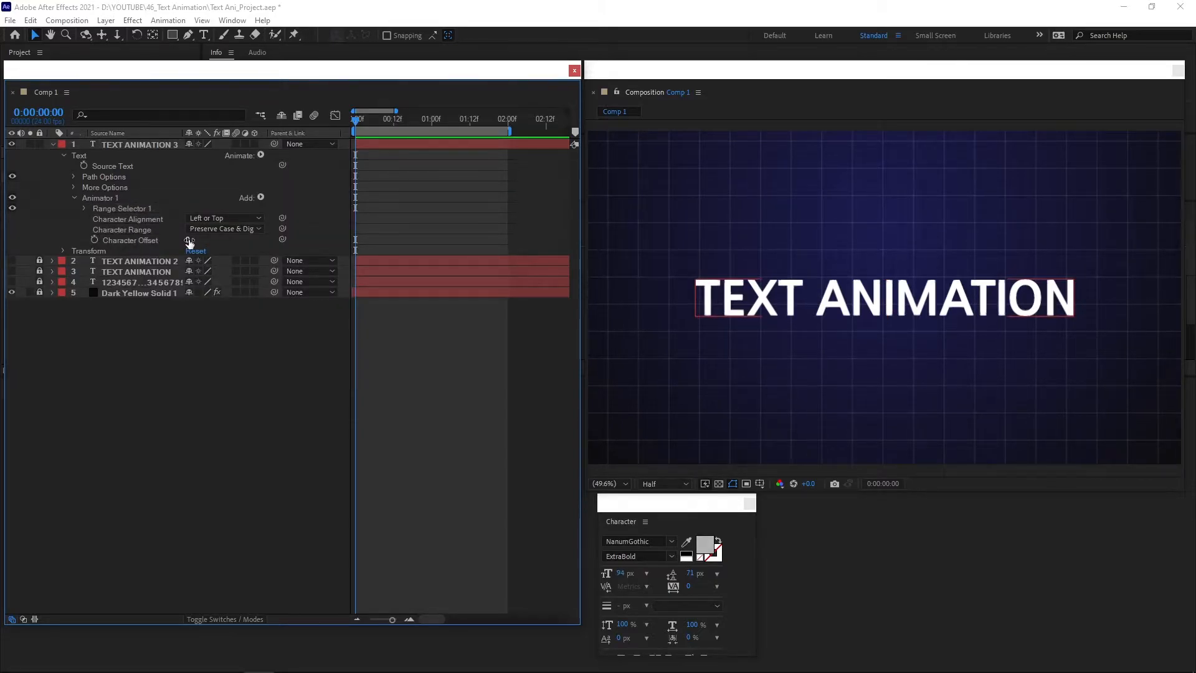
Step: Extend the work area to 4 seconds and keyframe the range selector's Offset from 0% at the start to 100% at 4 seconds
click(85, 208)
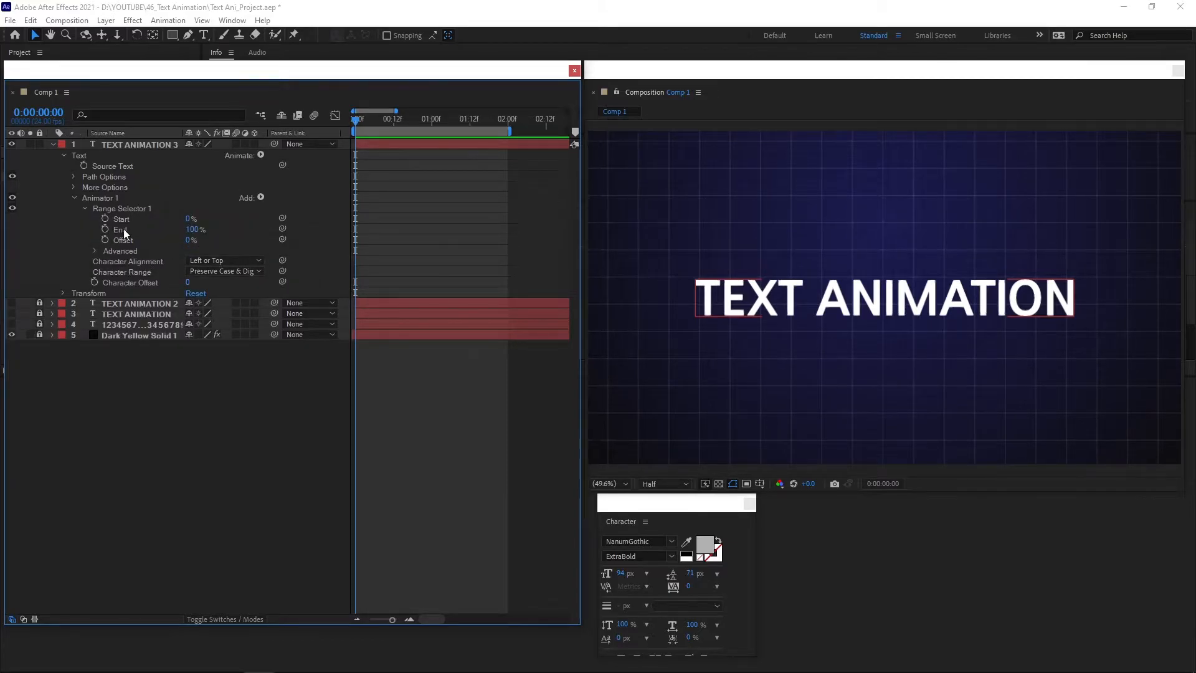
click(104, 239)
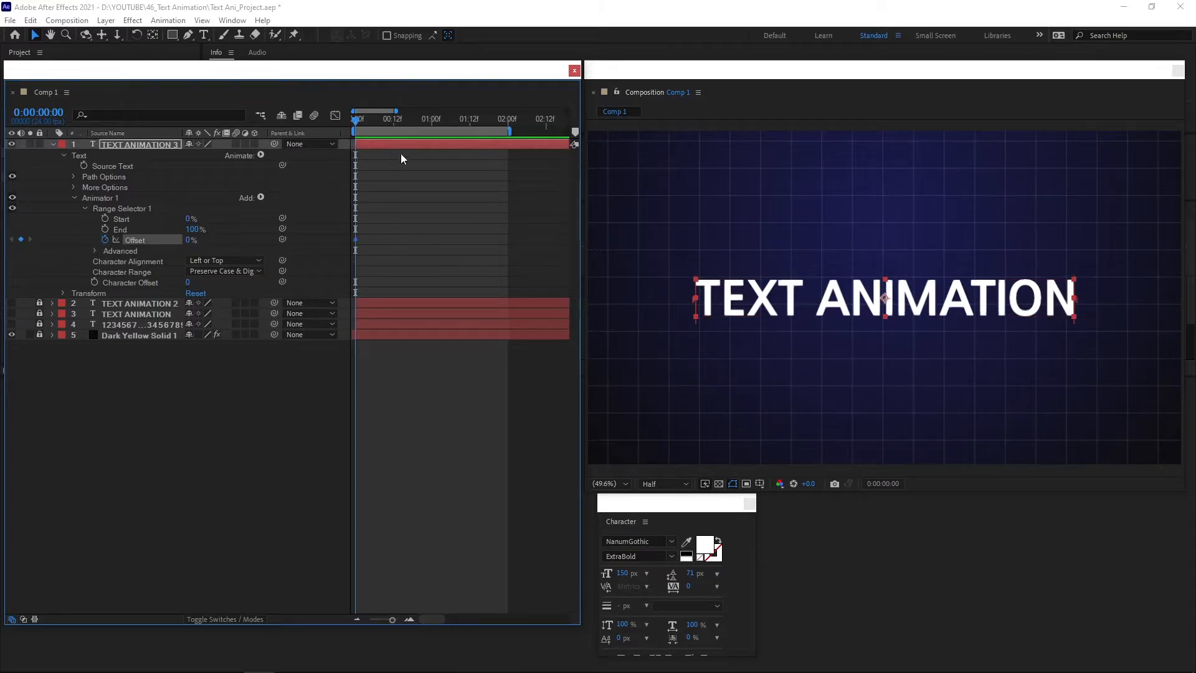
drag(396, 111, 416, 111)
key(End)
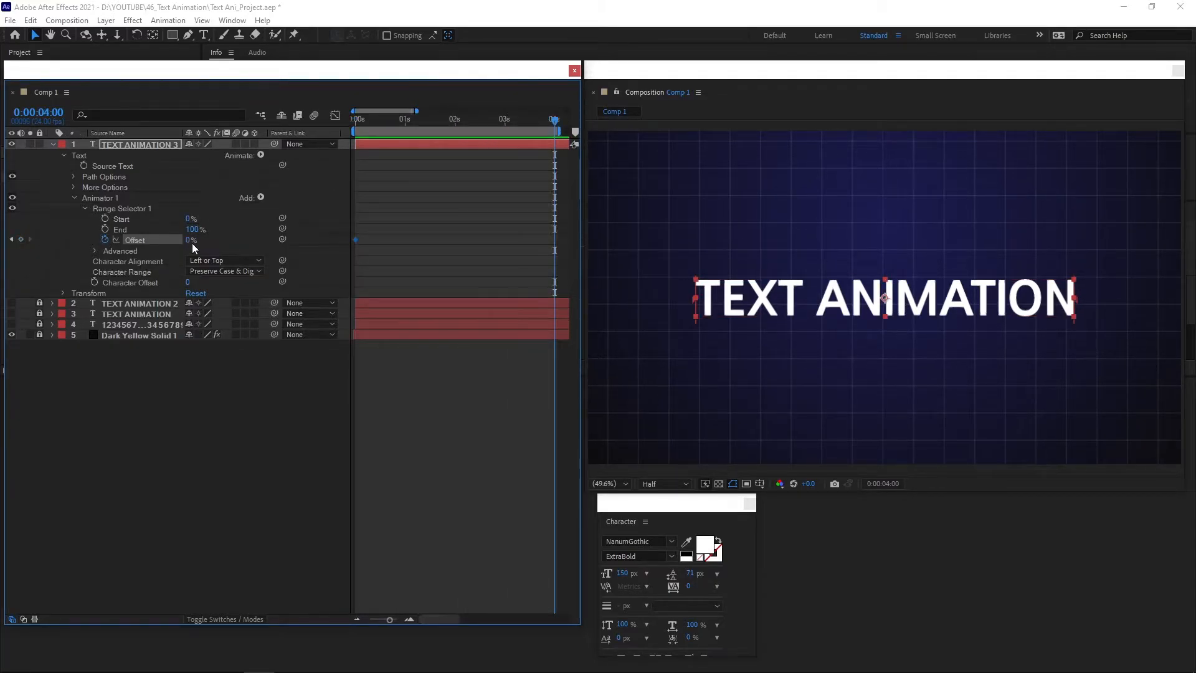
drag(186, 240, 394, 231)
key(Home)
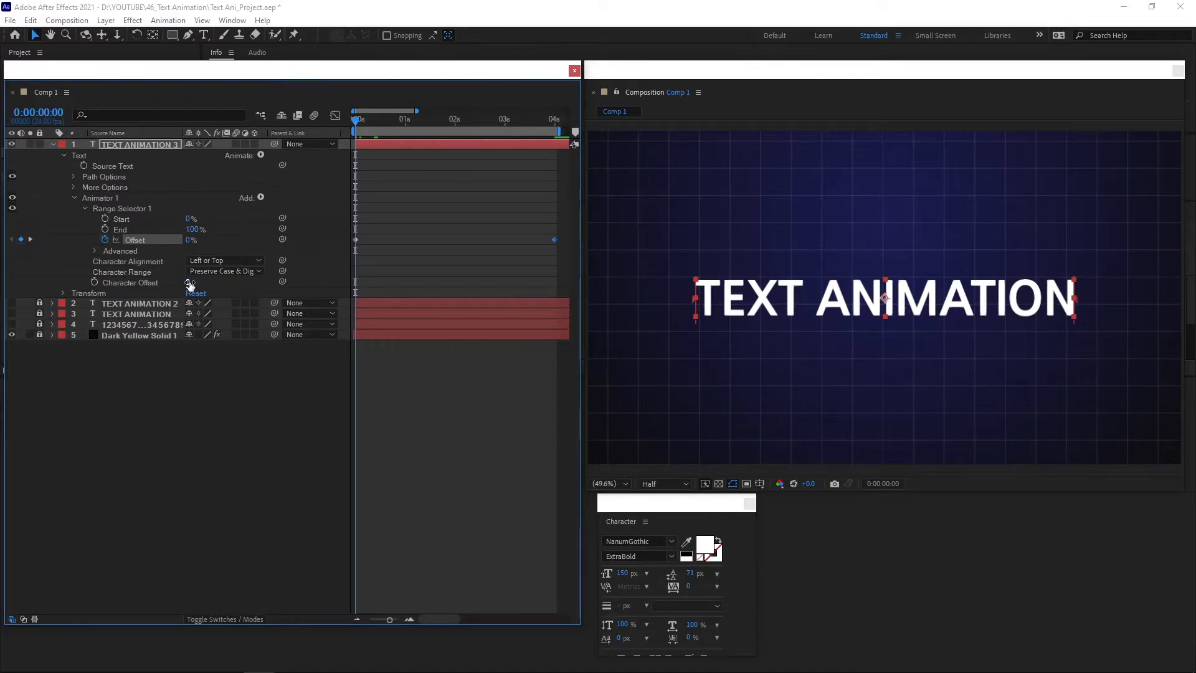
Step: Keyframe Character Offset from 15 at the start to 0 at 4 seconds, and preview the scrambled-letter animation
drag(190, 284, 260, 289)
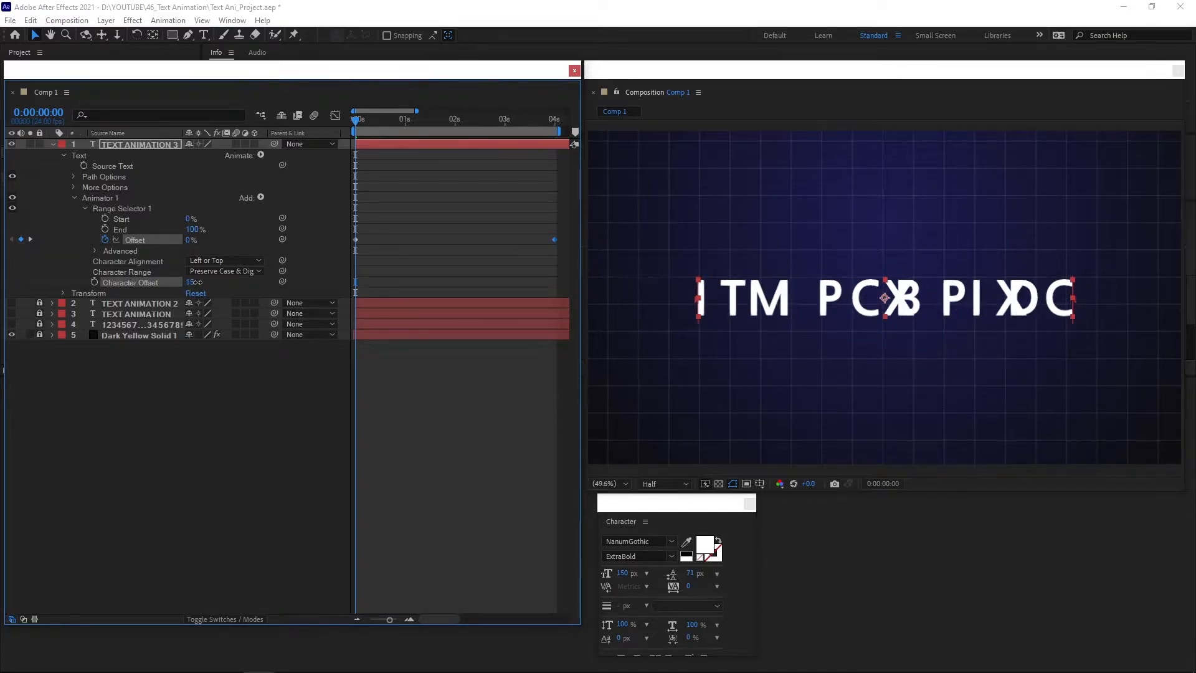
click(95, 282)
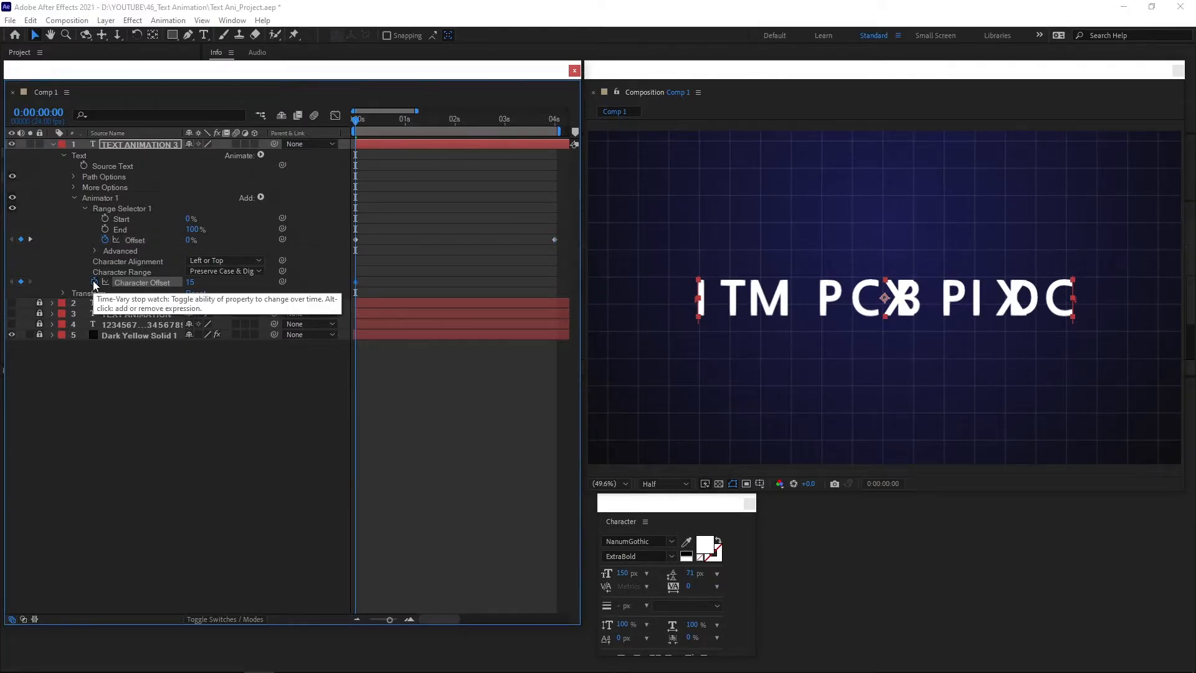
click(30, 239)
click(190, 282)
text(0)
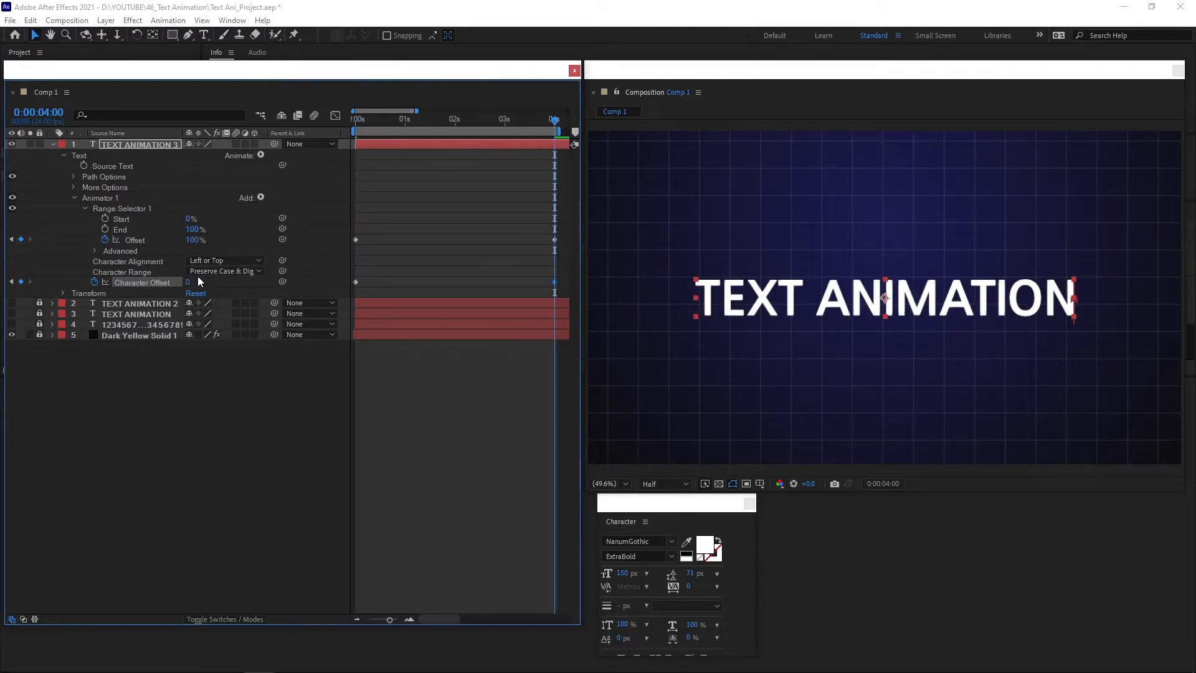
drag(375, 121, 356, 120)
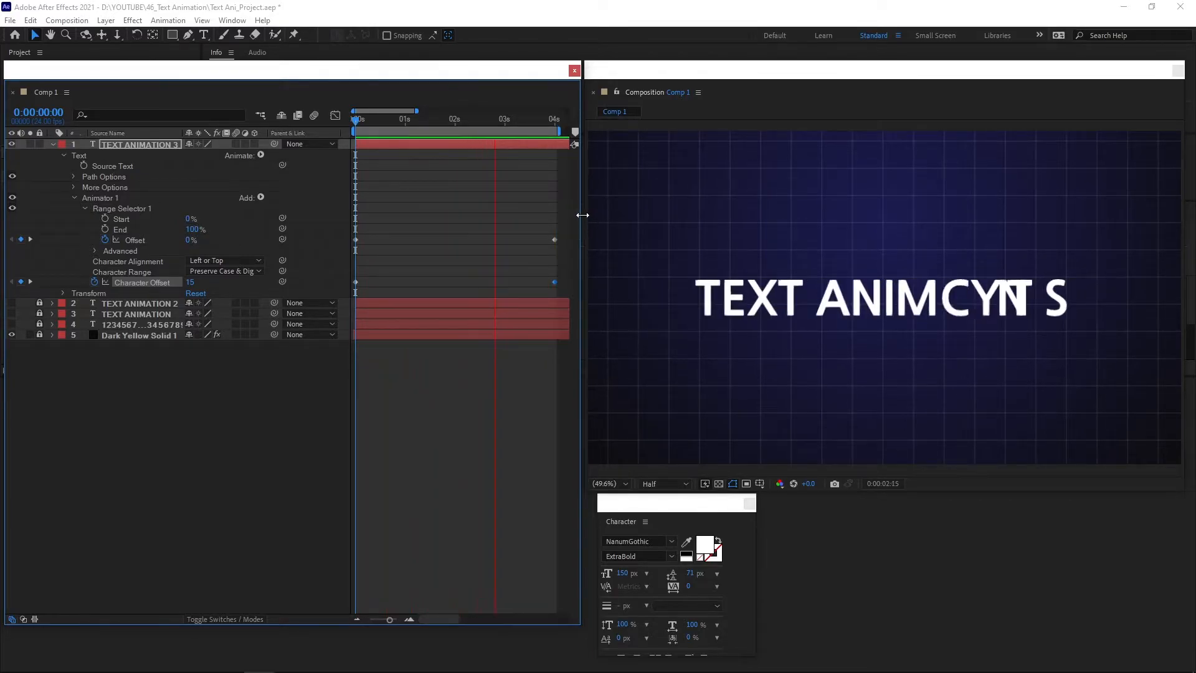
click(381, 120)
drag(412, 122, 339, 125)
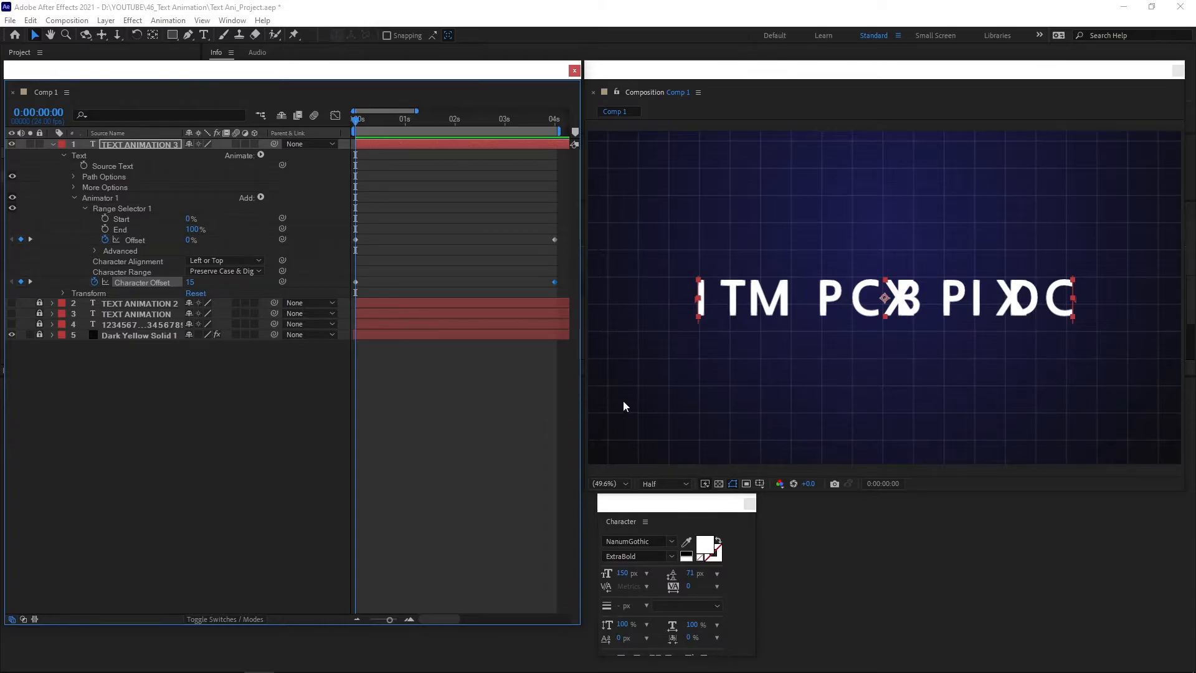
Step: Try a Character Offset of 3 at the start and scrub through the beginning of the animation
click(190, 282)
text(3)
key(Return)
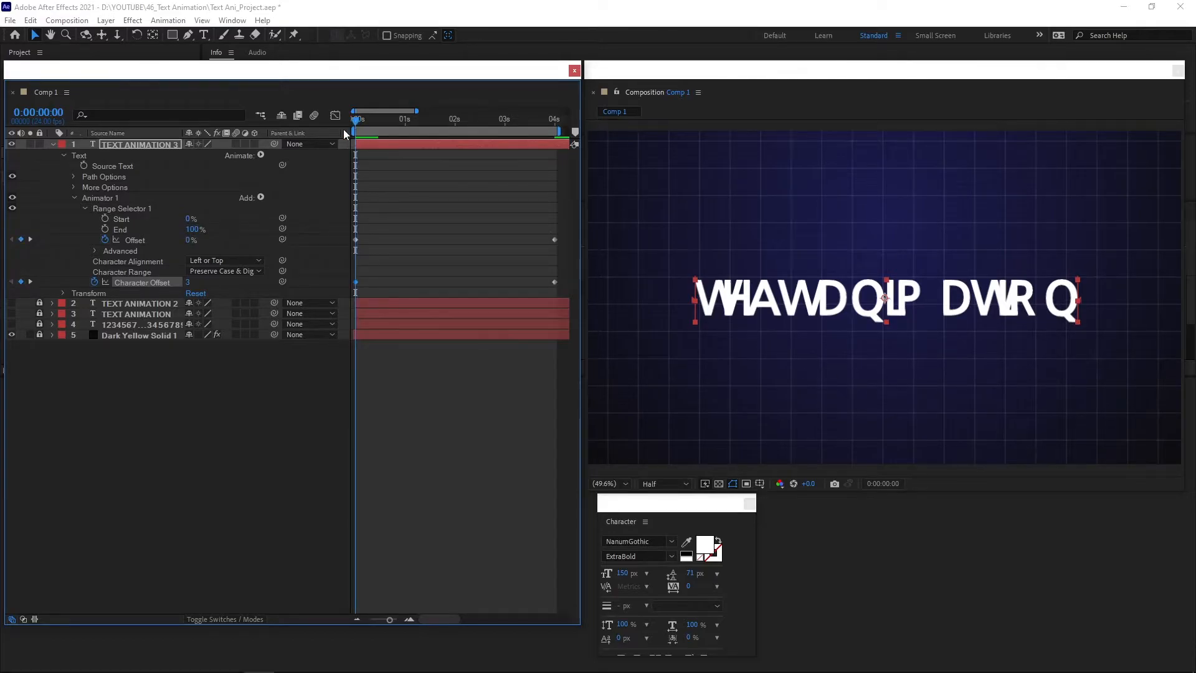
drag(358, 125, 384, 124)
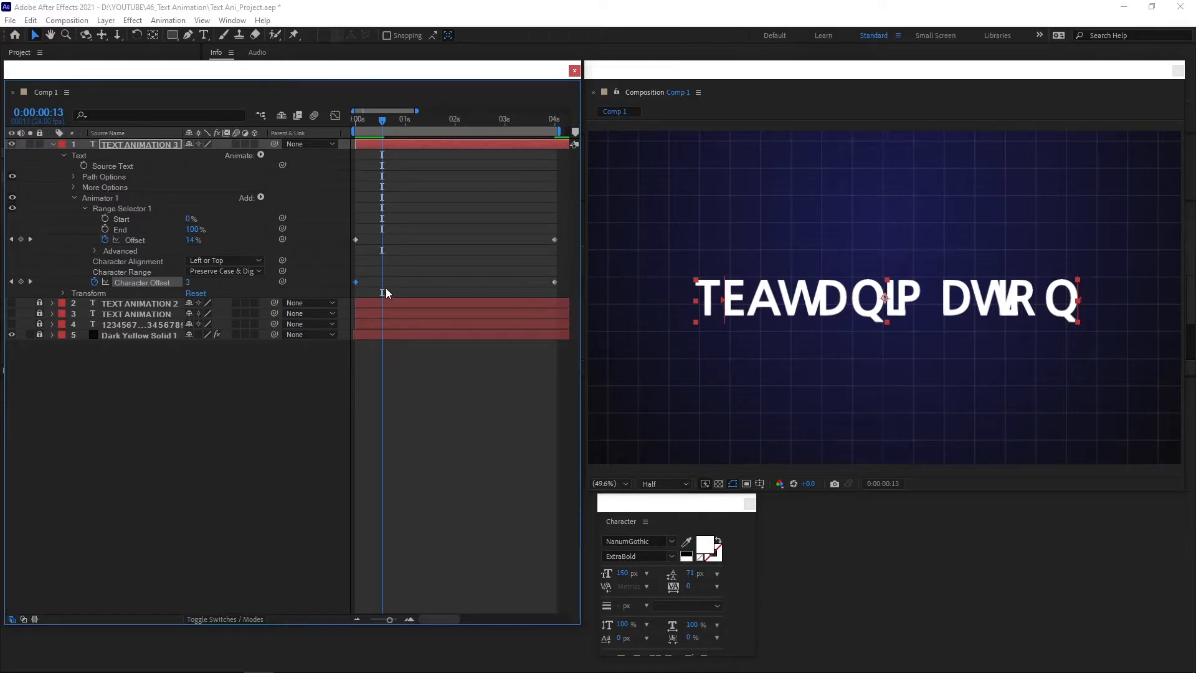
Step: Set the Character Offset keyframe at the start to 30 and preview the scramble
drag(382, 123, 342, 132)
click(189, 282)
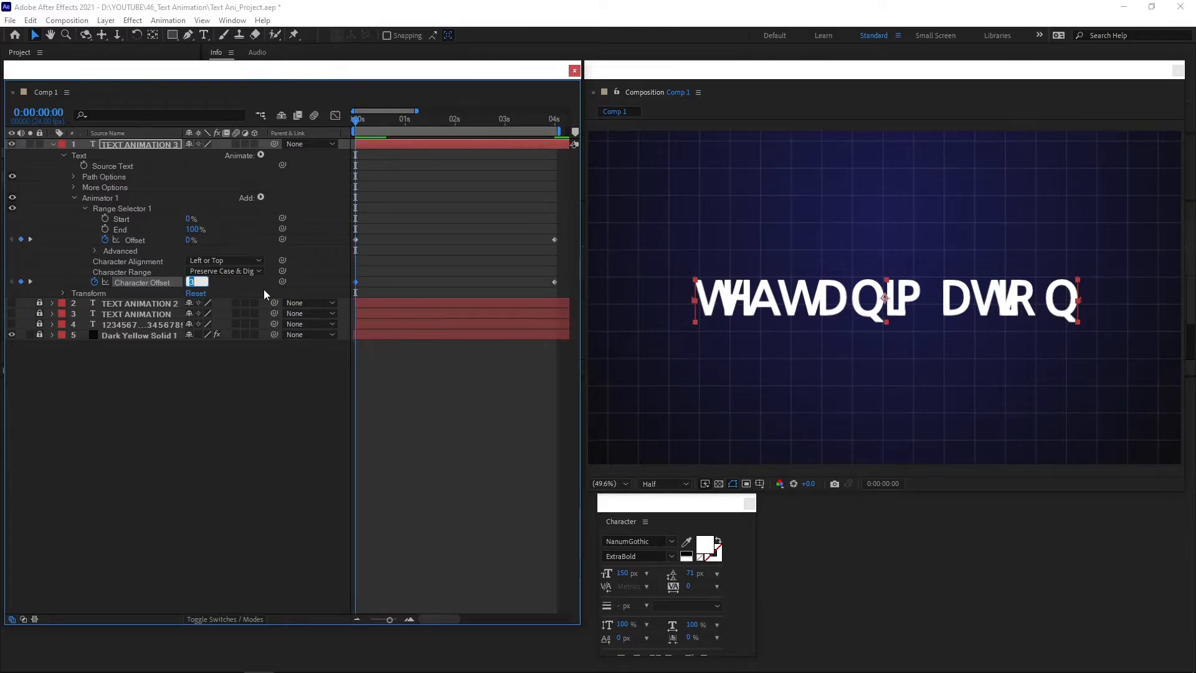
text(30)
key(Return)
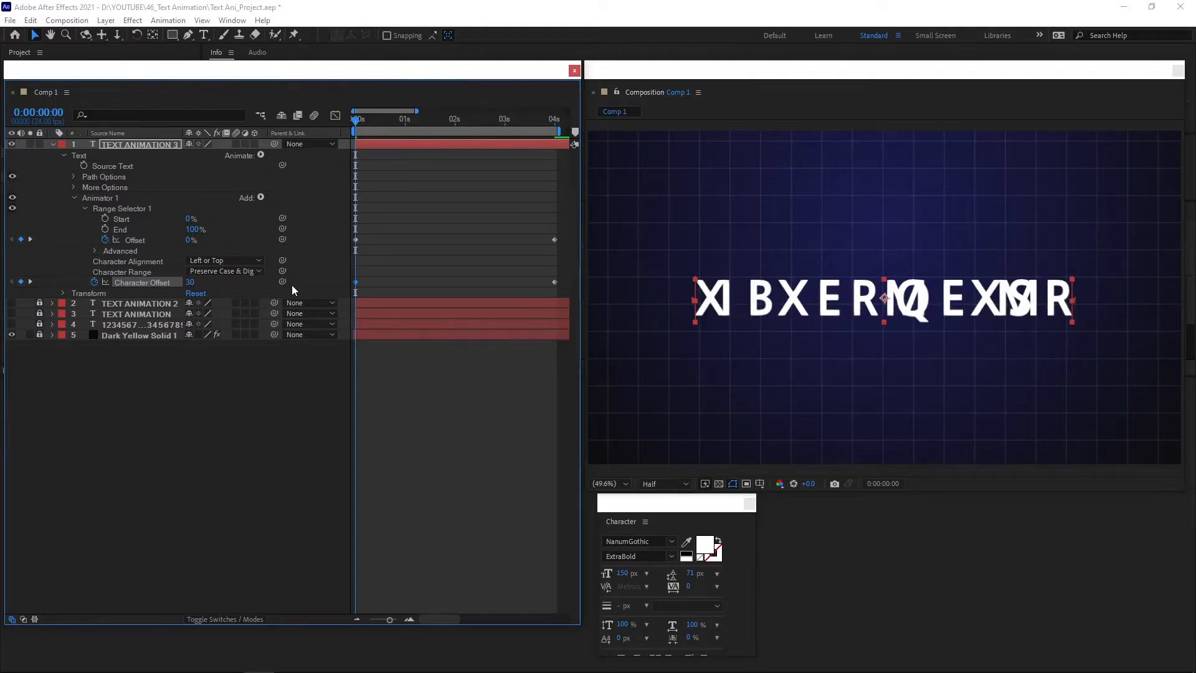
key(space)
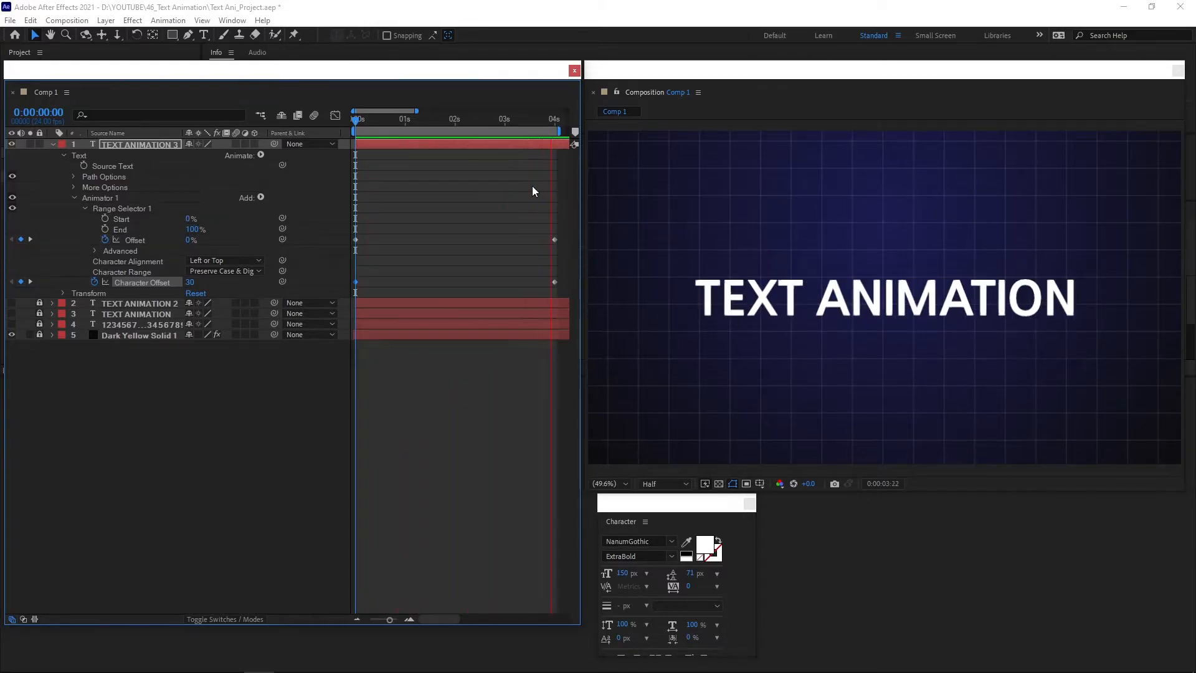
key(space)
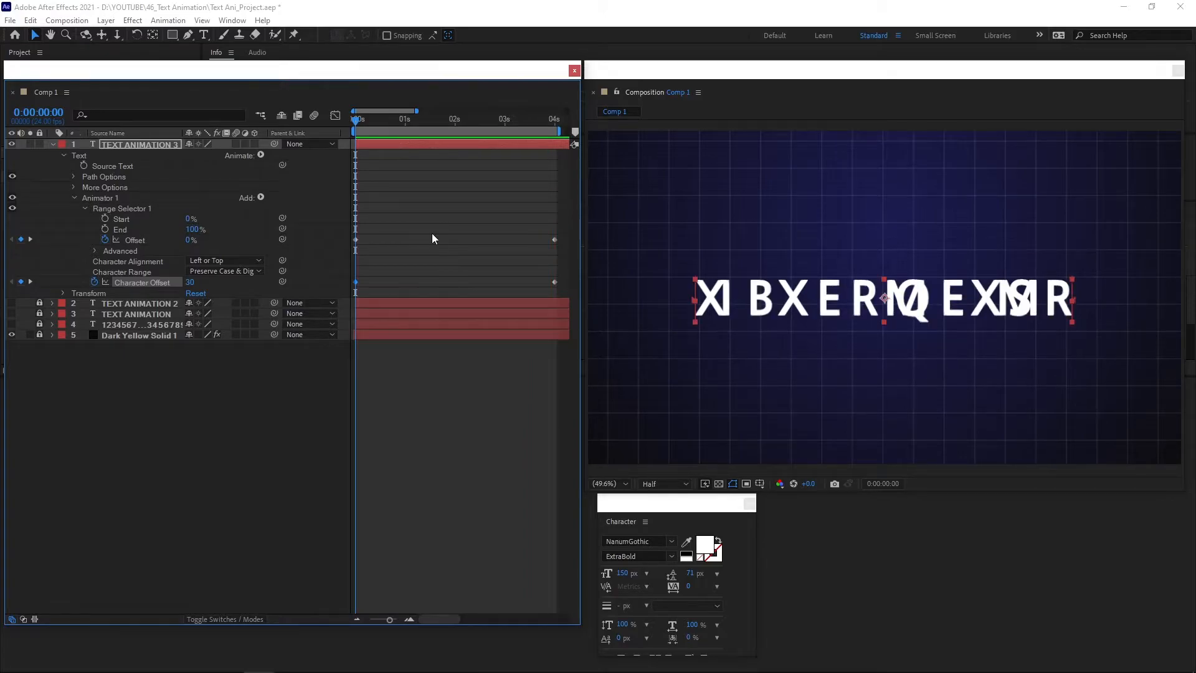
Step: Add a Position property to Animator 1, set it to 0.0, -401.0, and preview the falling letters
click(262, 198)
mouse_move(312, 202)
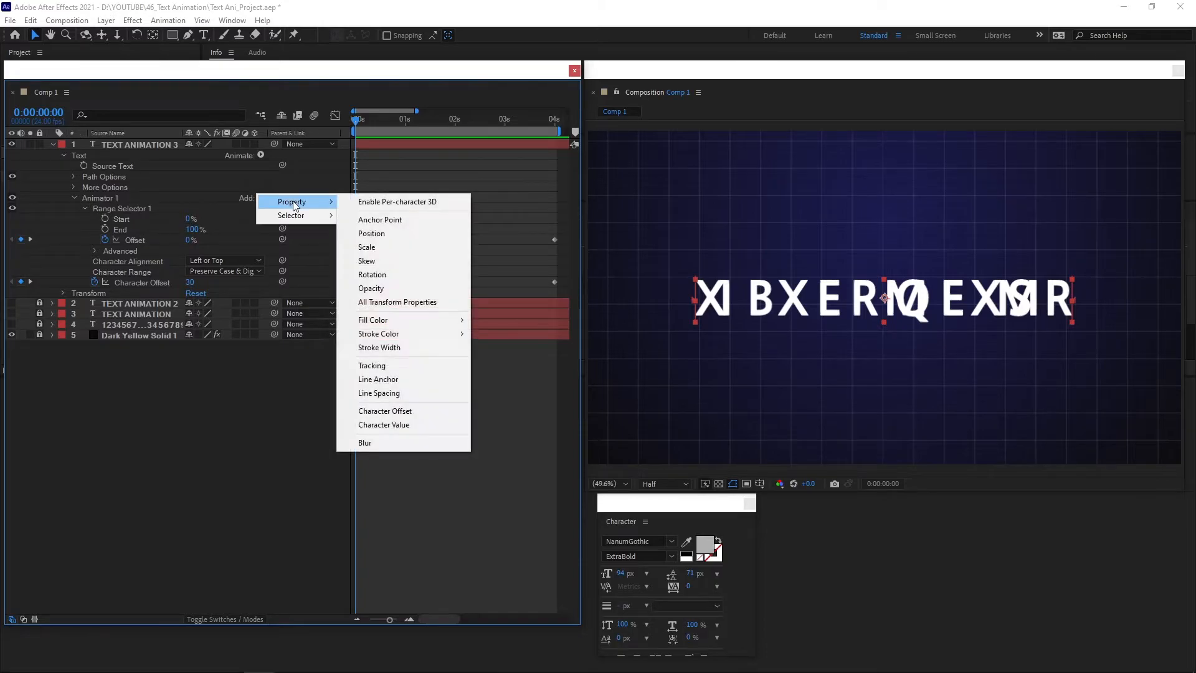
click(398, 235)
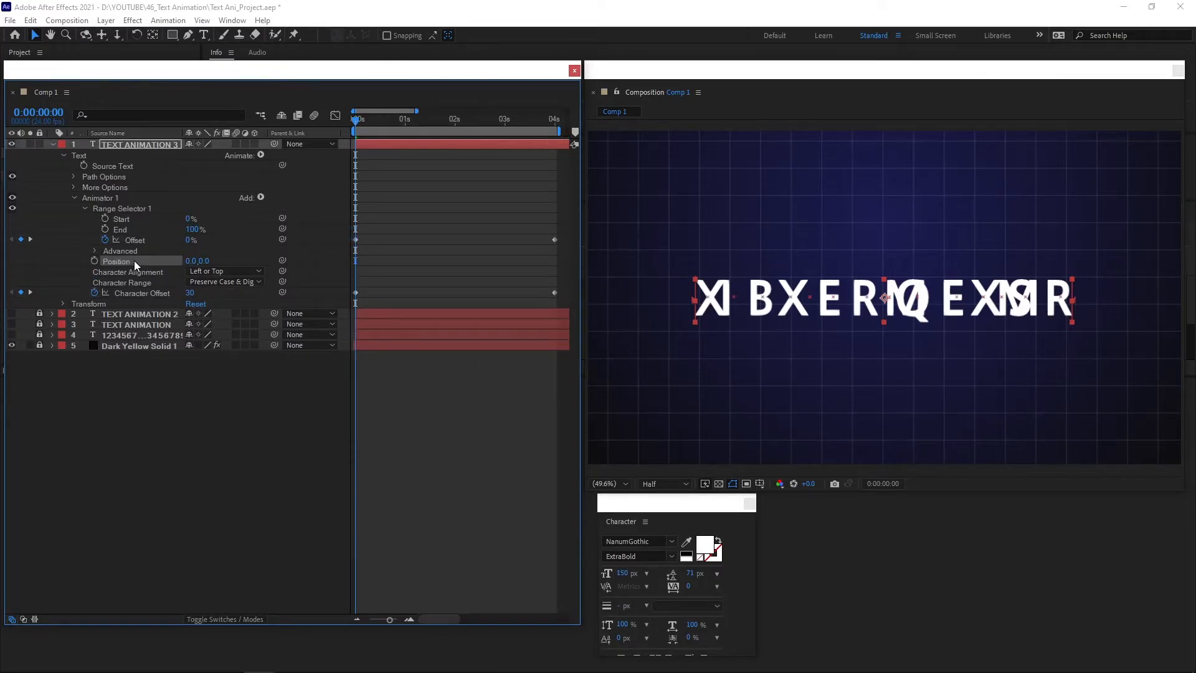
drag(206, 265, 149, 260)
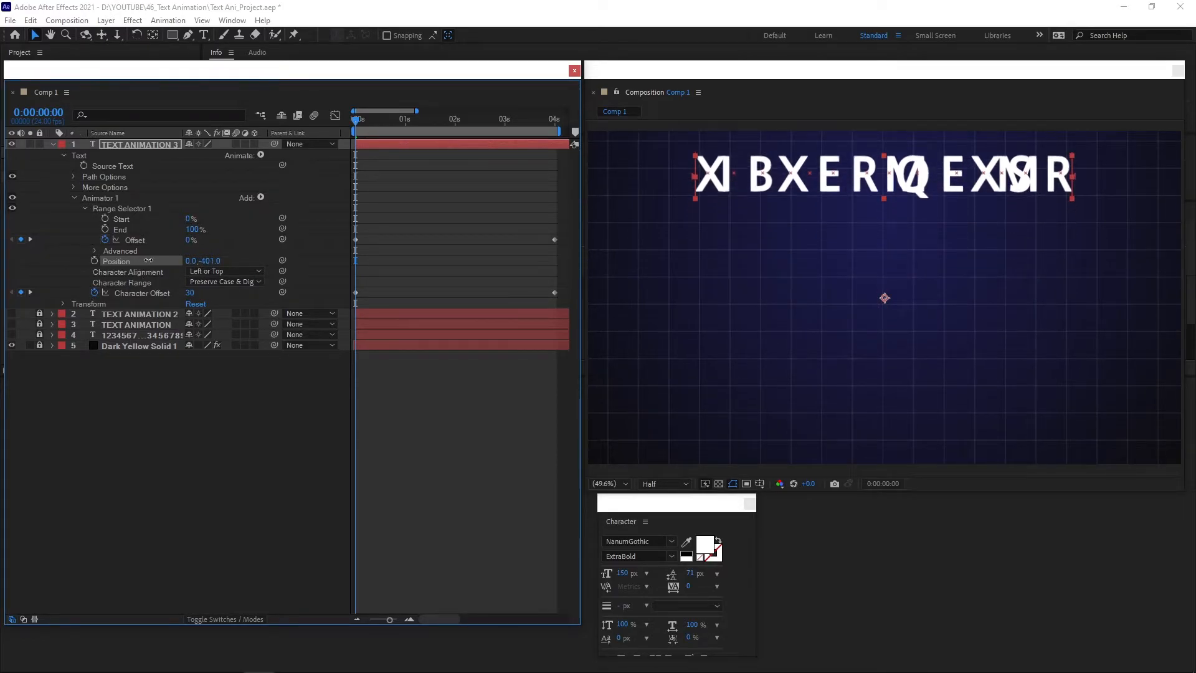
key(F2)
key(space)
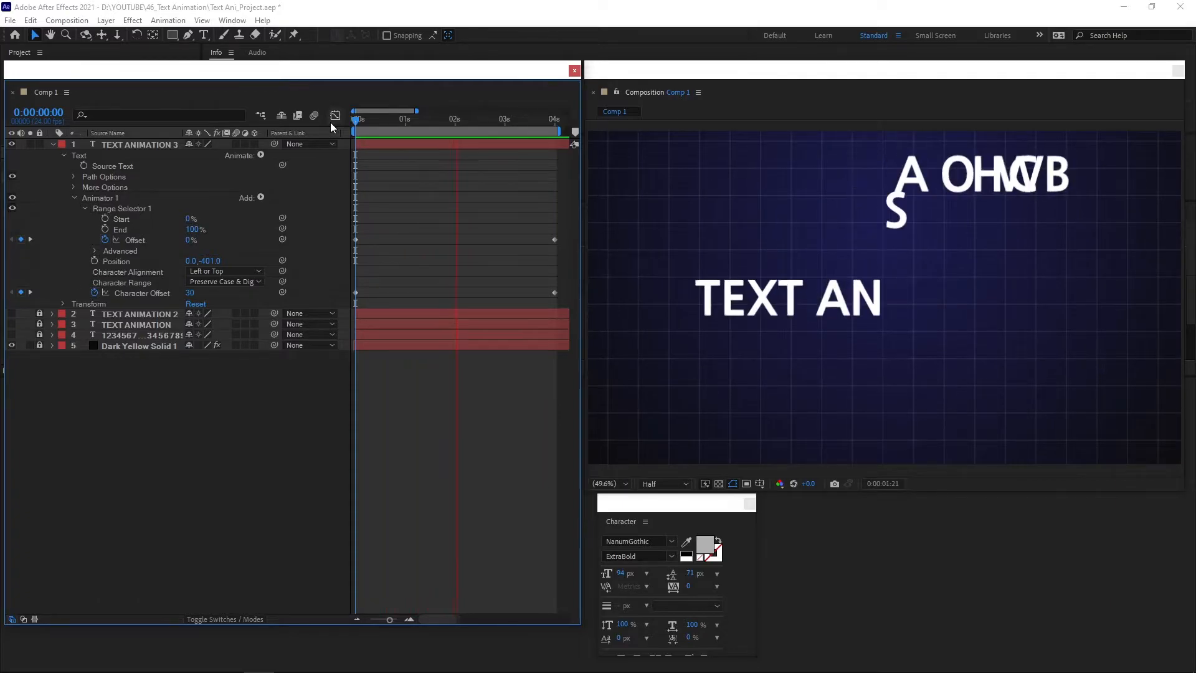
key(space)
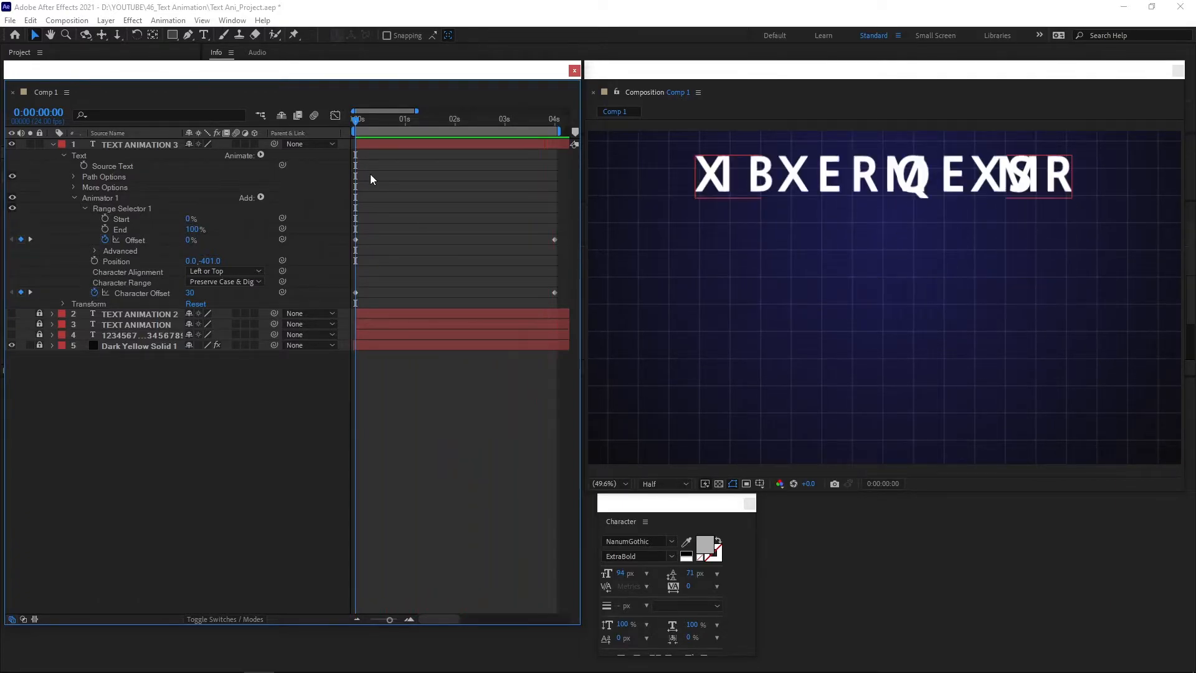
Step: Set the Shape of Animator 1's range selector to Ramp Up and preview the animation
click(95, 250)
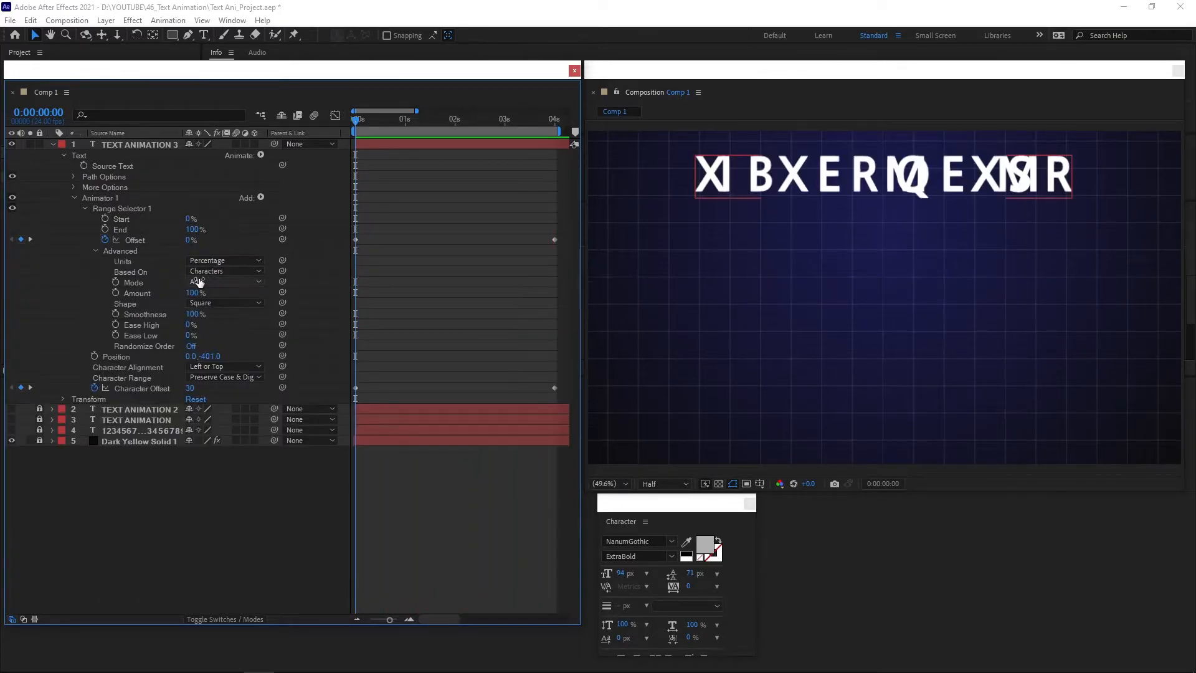
click(254, 304)
click(234, 331)
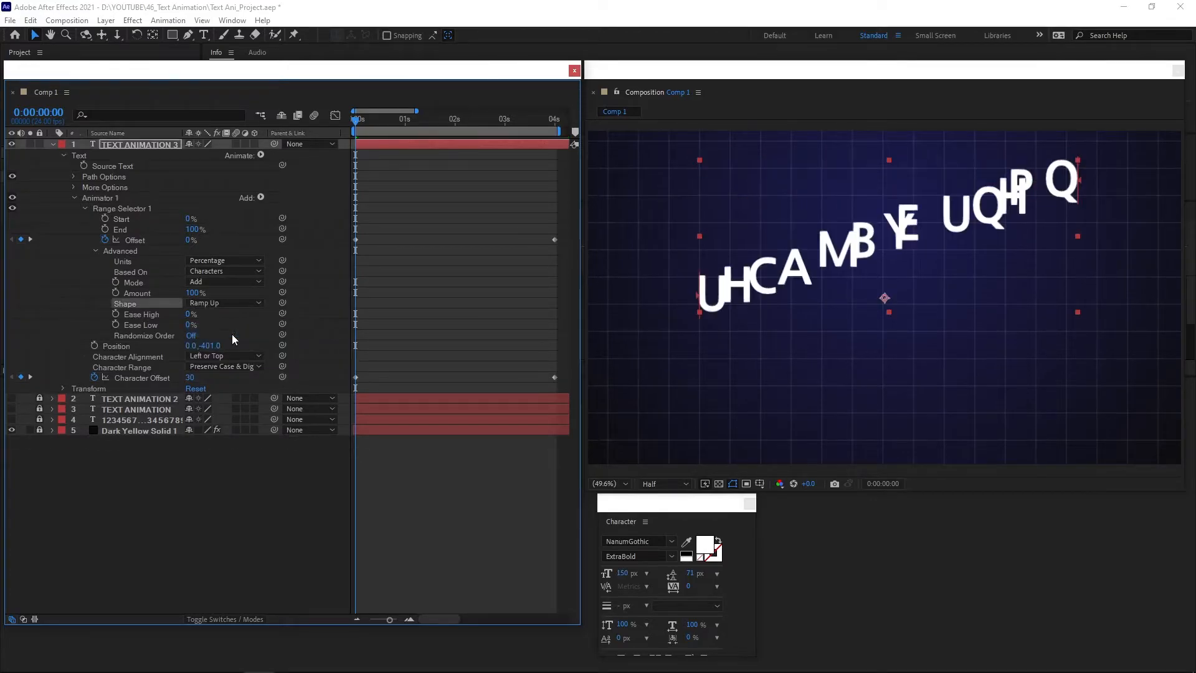
key(space)
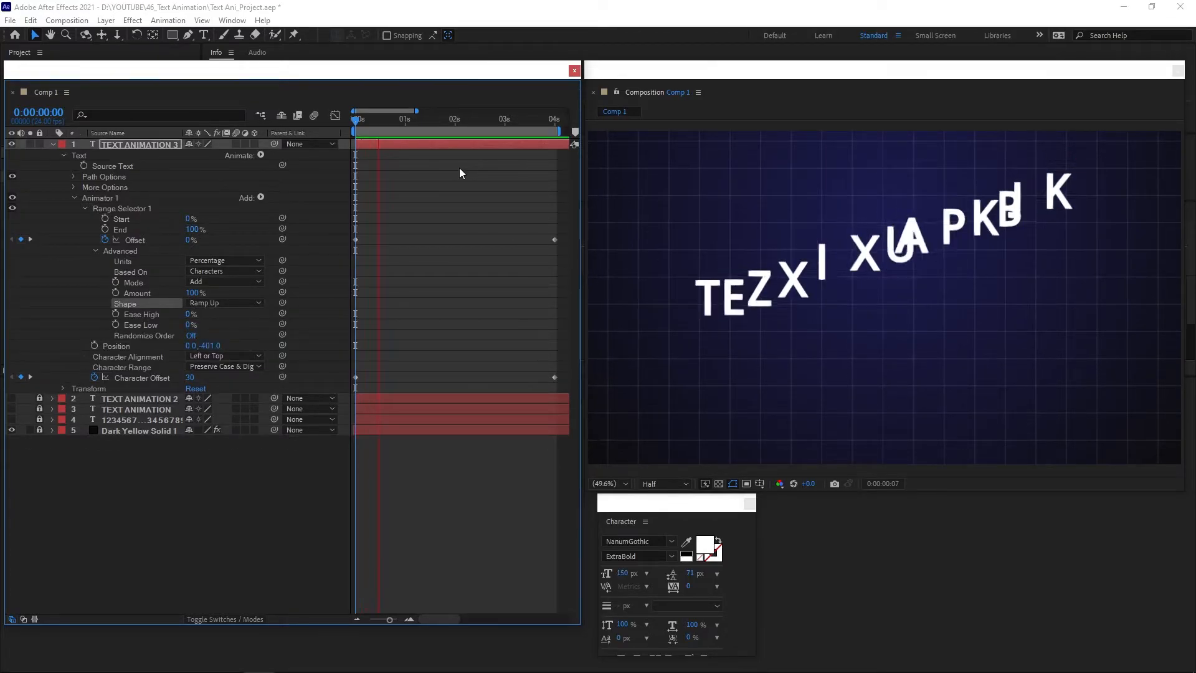
key(space)
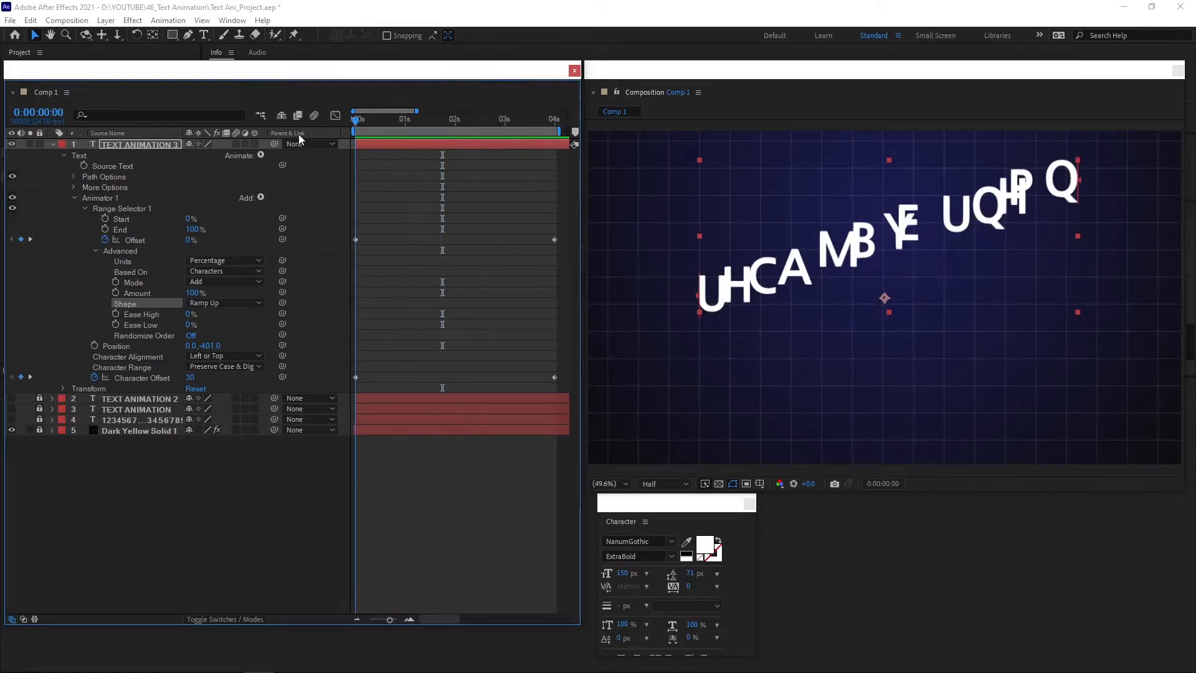
Step: Set the range selector's Offset at the start to -100% and Ease Low to 100%, and preview the animation
drag(189, 242, 111, 240)
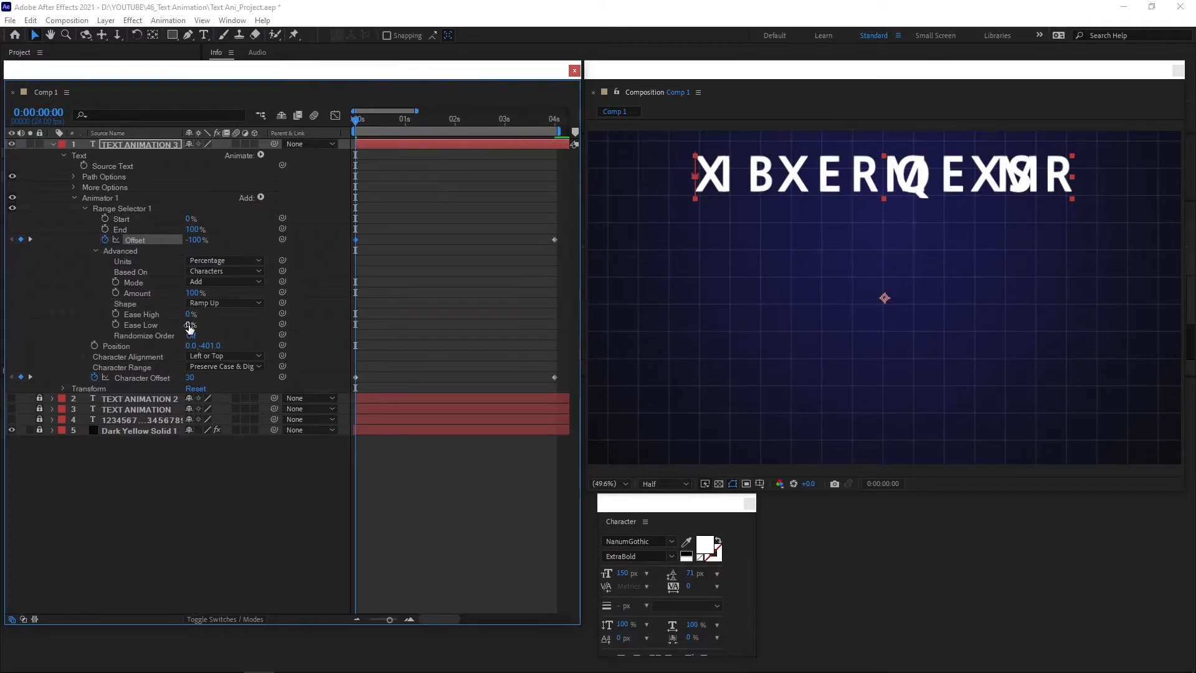
drag(190, 325, 268, 324)
key(space)
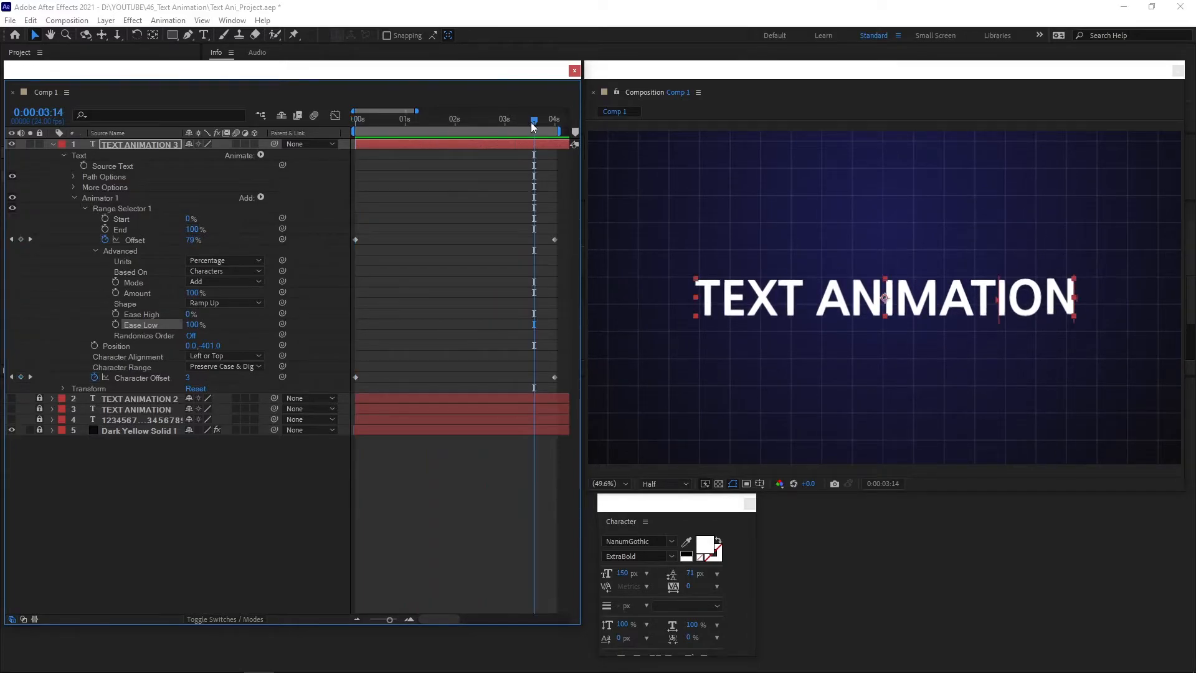
key(space)
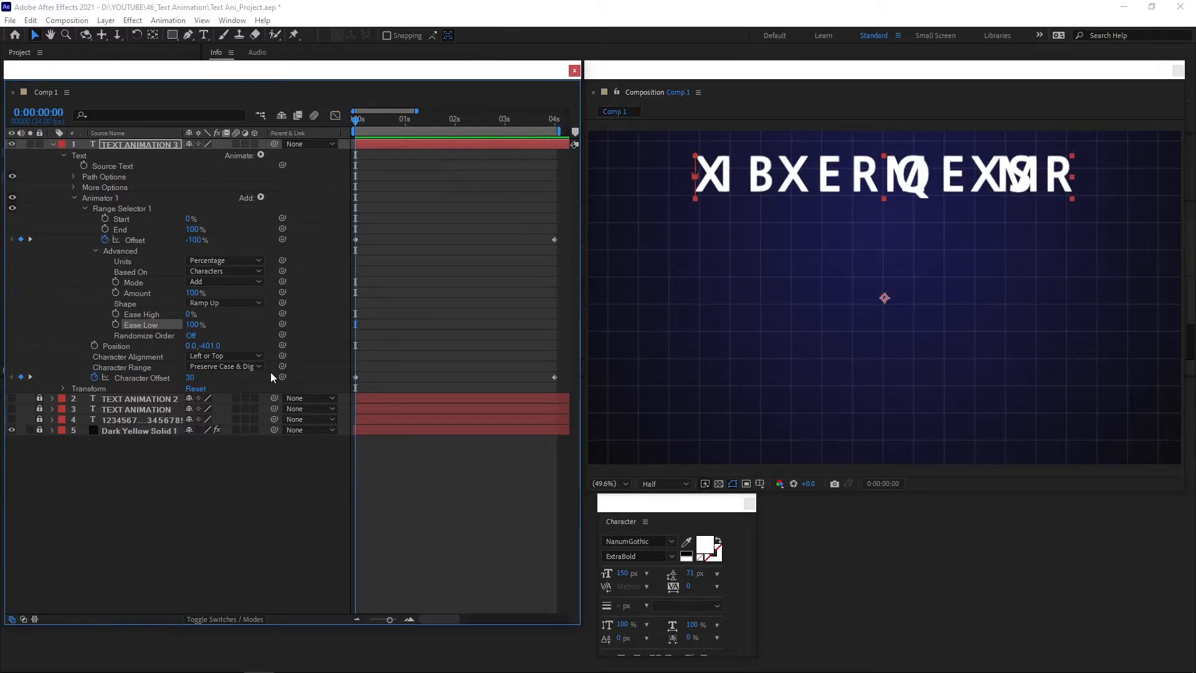
Step: Add an Opacity property to Animator 1, set it to 0%, and preview the letters fading in
click(261, 198)
mouse_move(308, 202)
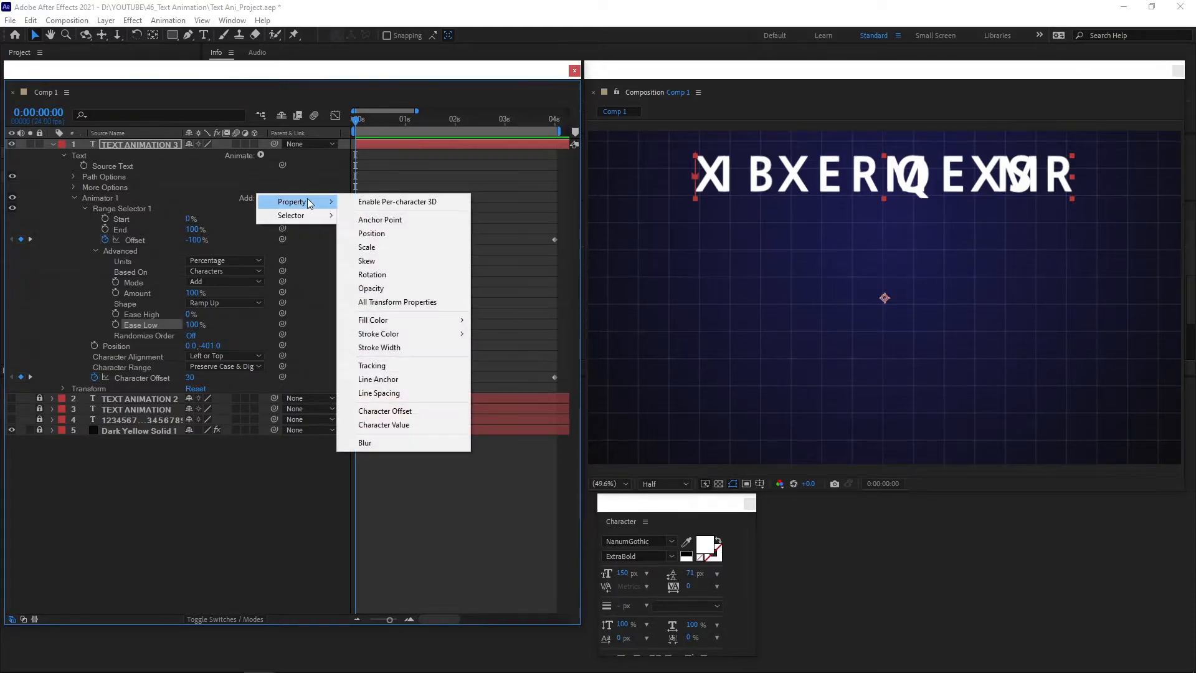
click(384, 290)
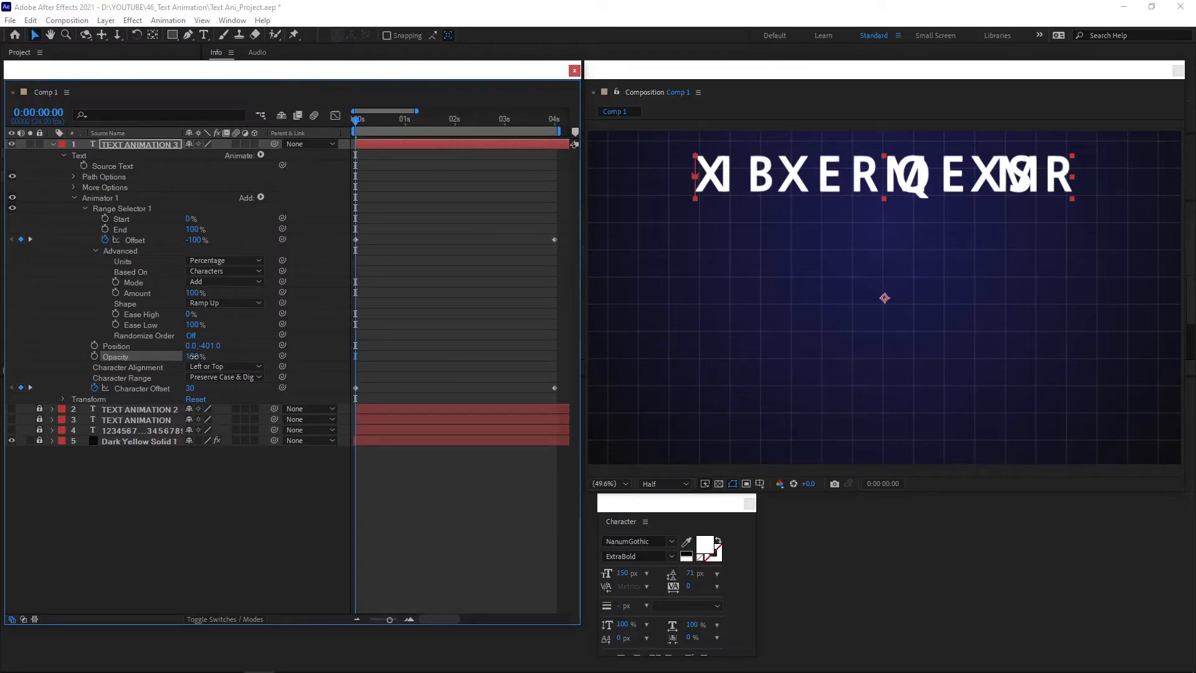
drag(193, 357, 98, 356)
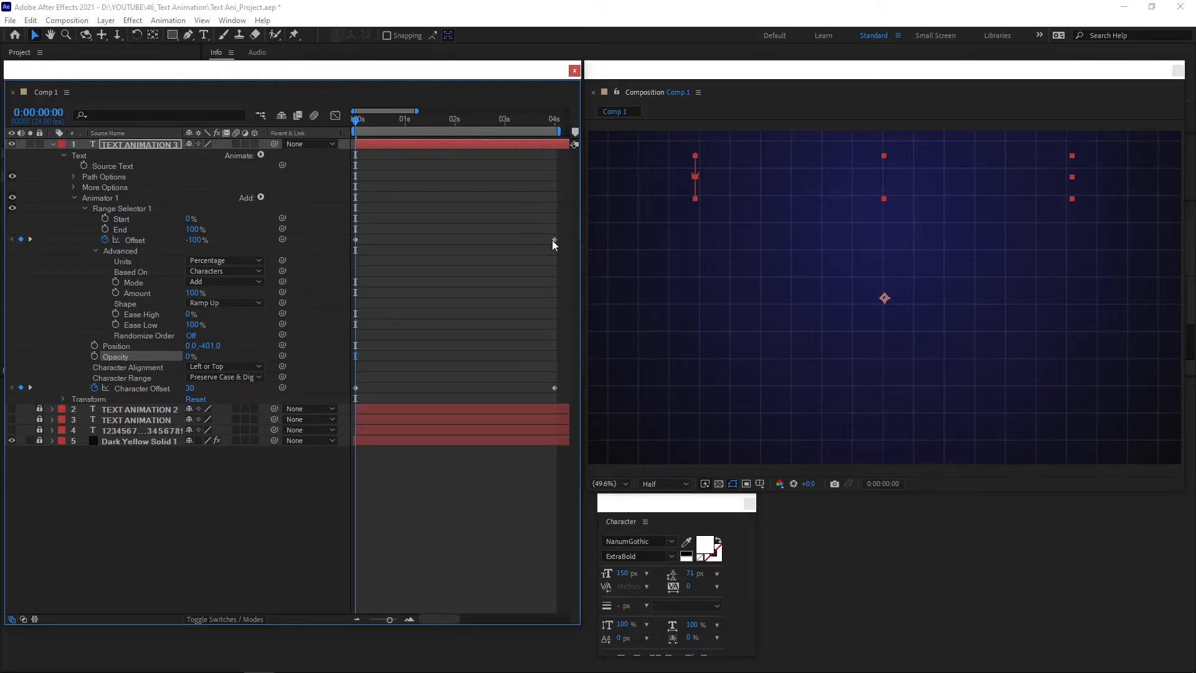
mouse_move(552, 242)
key(space)
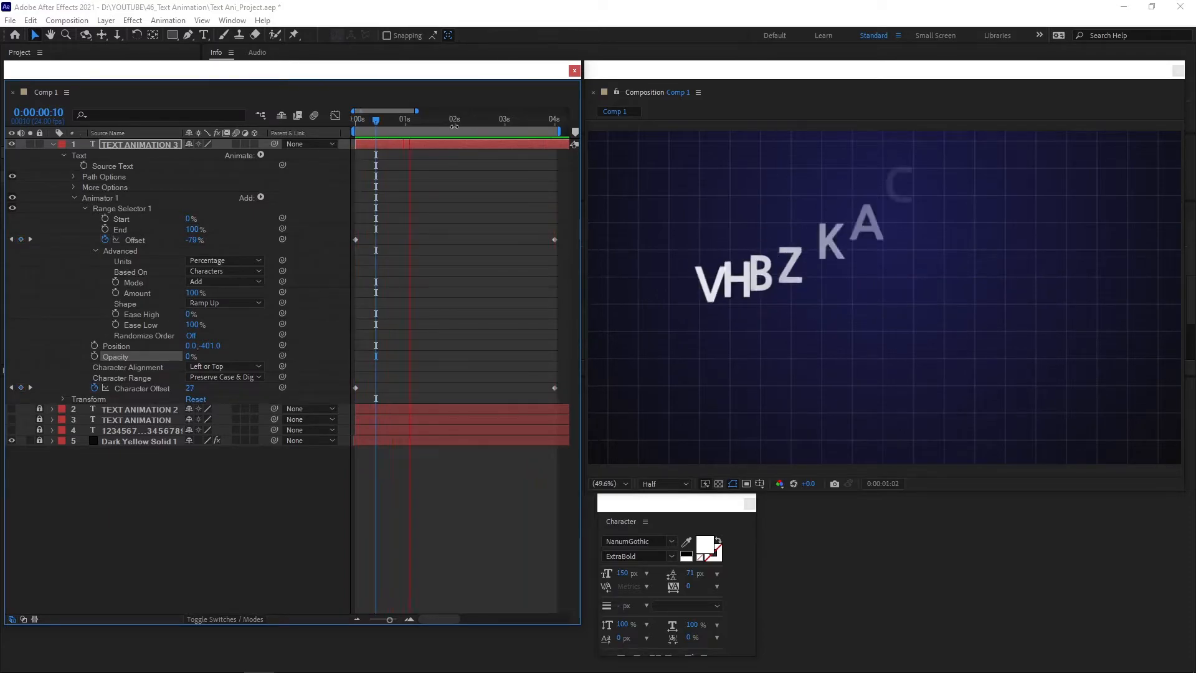
key(space)
drag(446, 118, 350, 187)
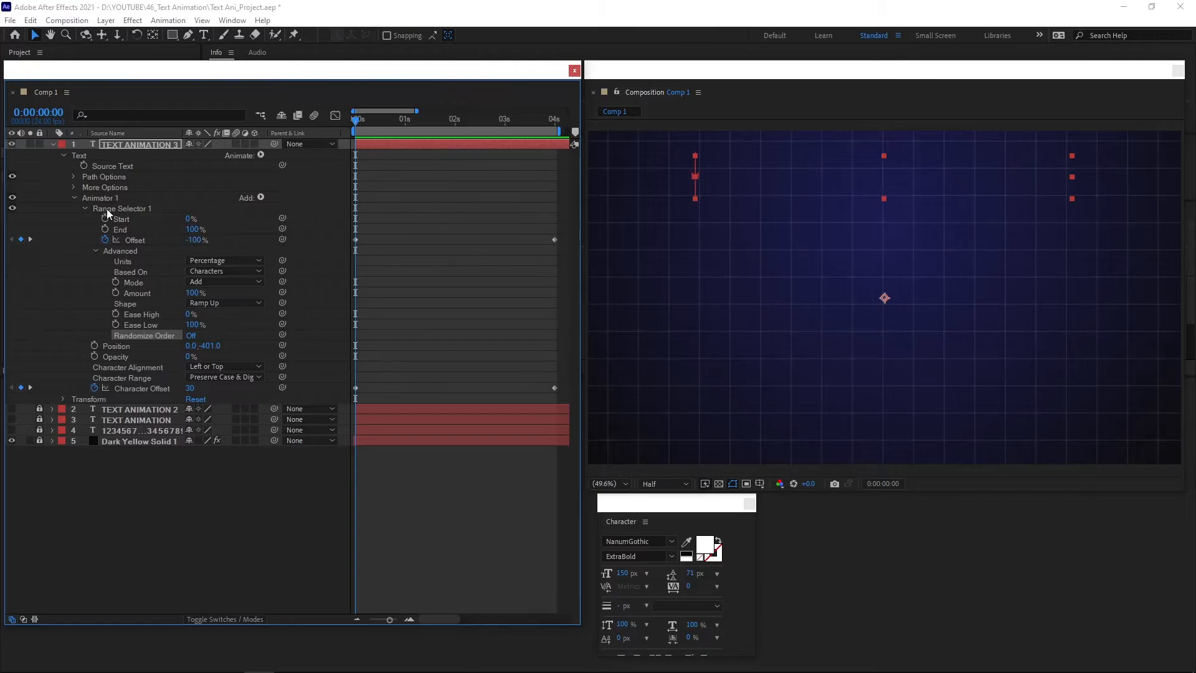
Step: Try an RGB Fill Color property on Animator 1, preview it, and delete the property
click(259, 197)
mouse_move(299, 202)
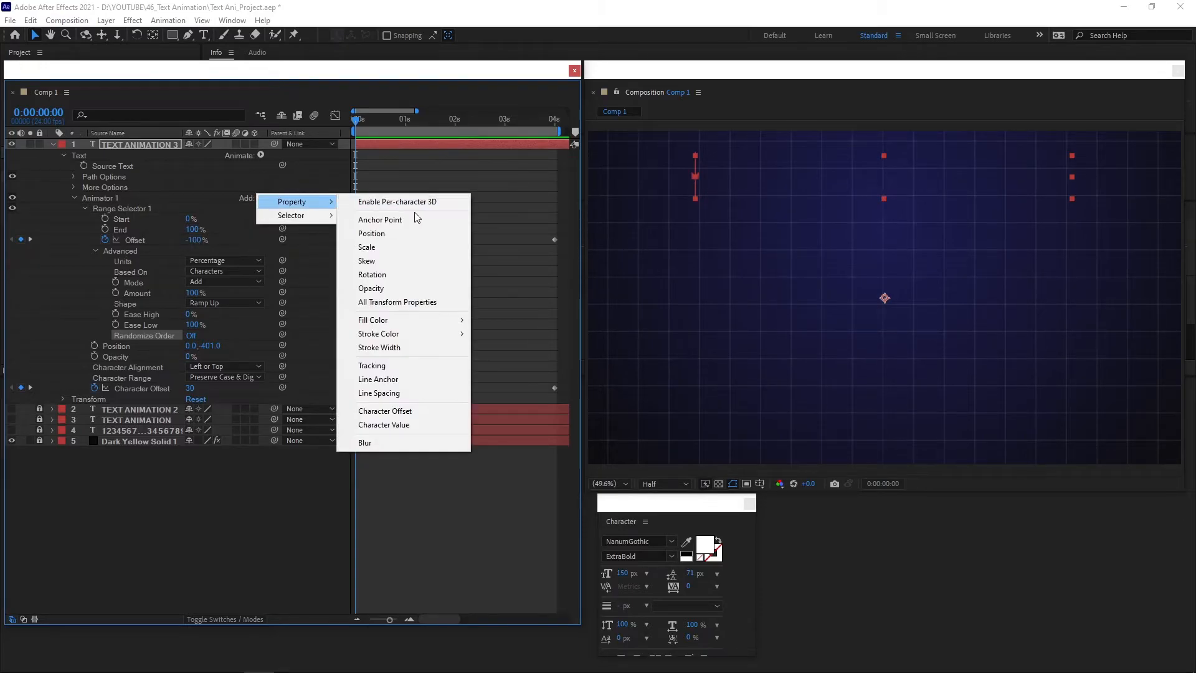
mouse_move(410, 324)
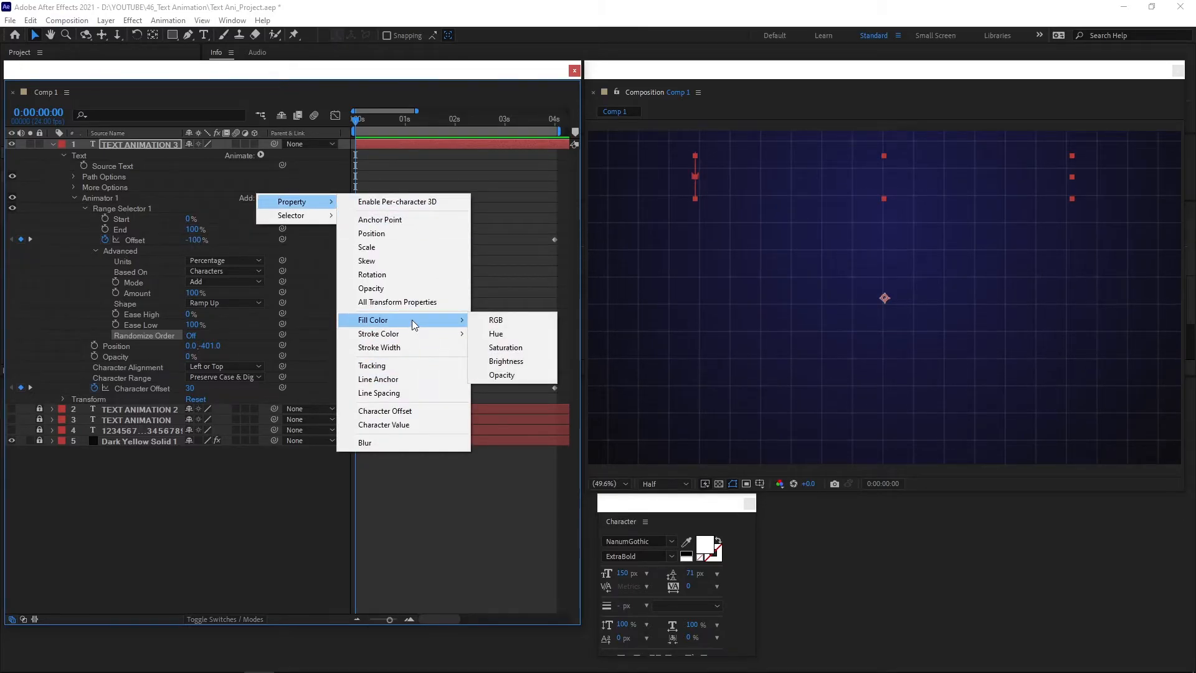
click(502, 321)
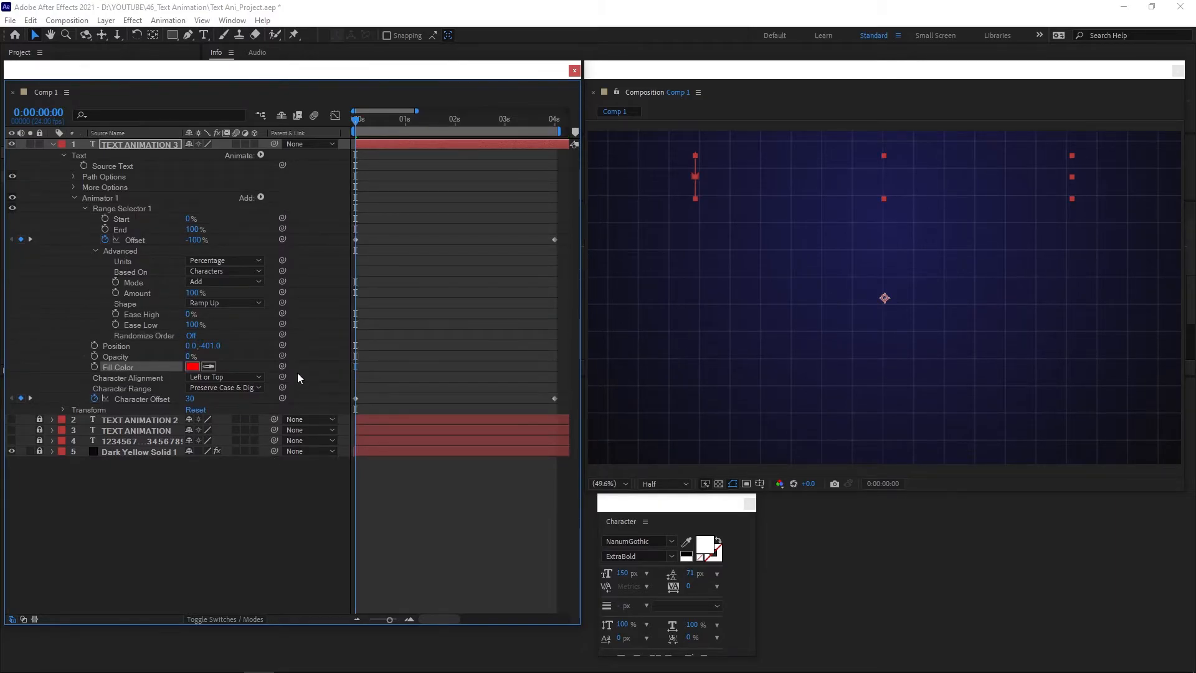
key(space)
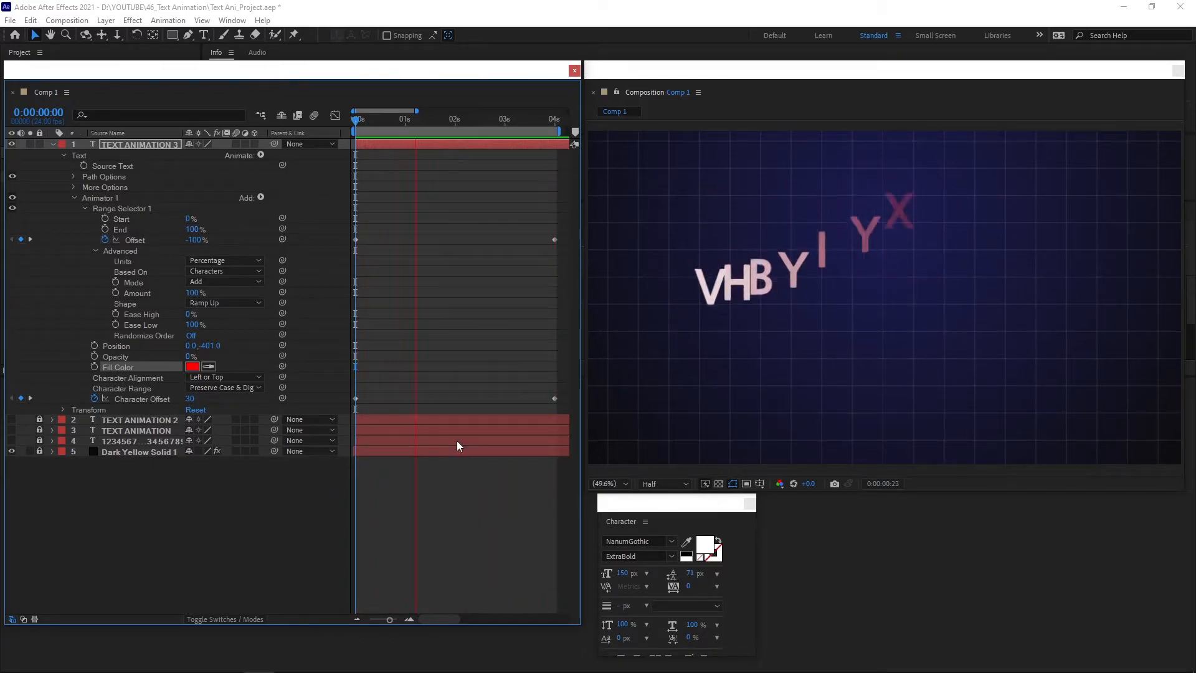
key(space)
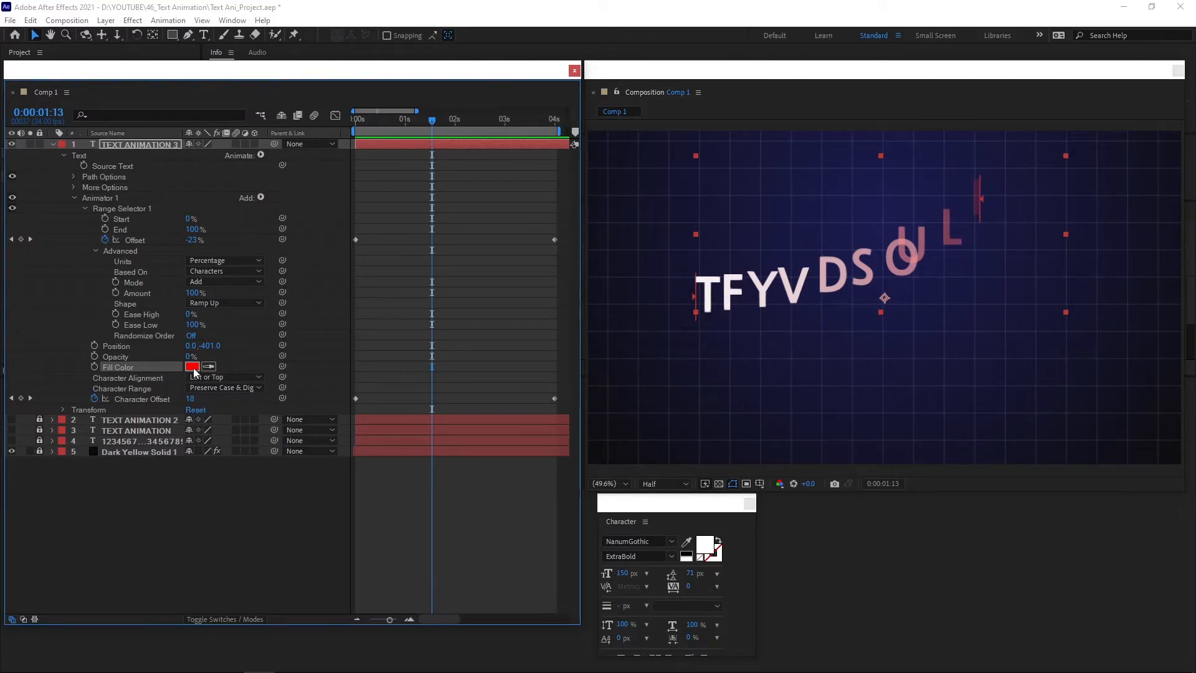
key(Delete)
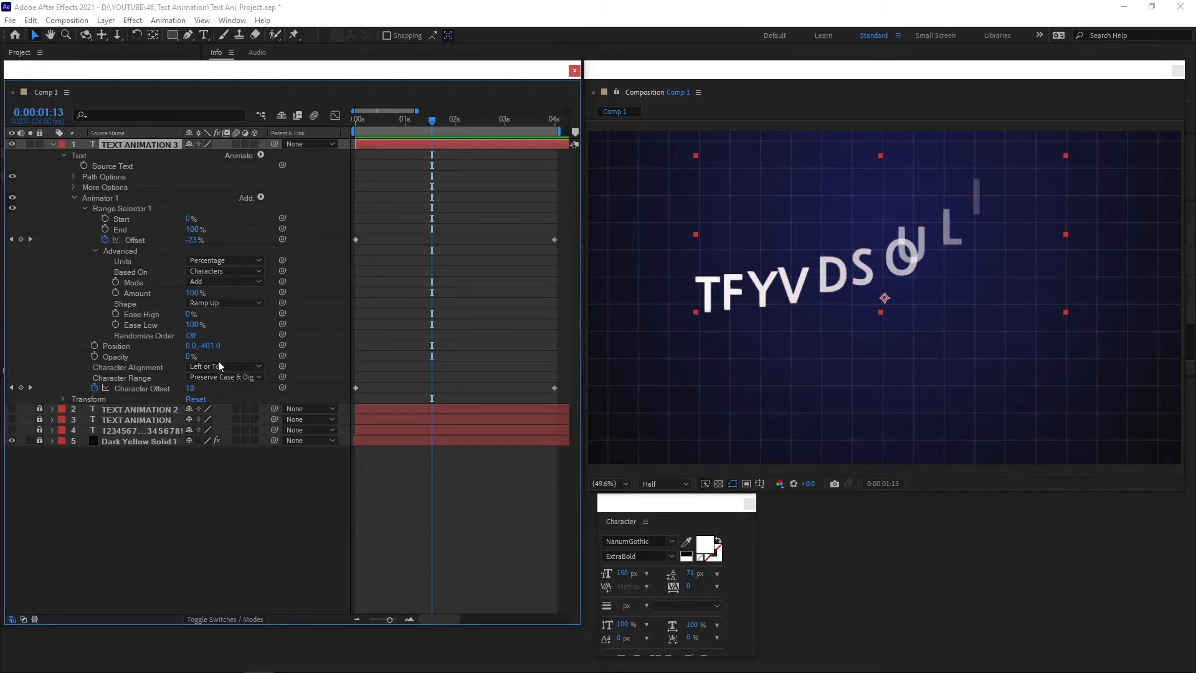
Step: Add a separate RGB Fill Color animator in red to the TEXT ANIMATION 3 layer and preview it
click(261, 155)
mouse_move(356, 282)
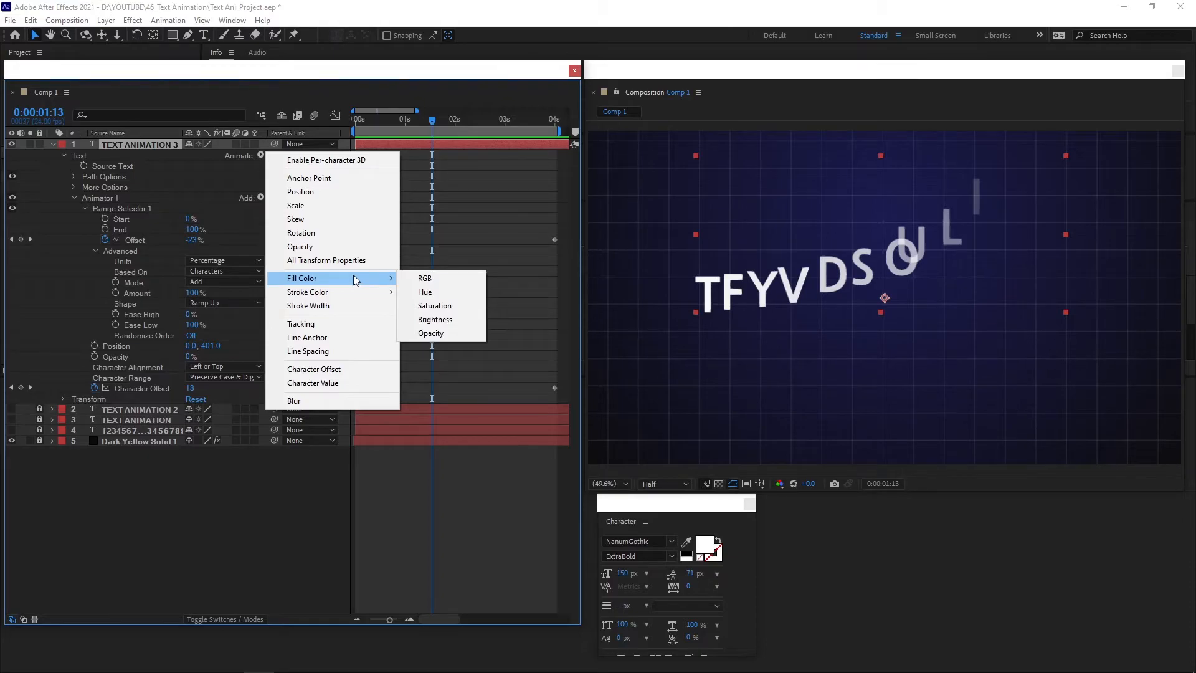
click(446, 282)
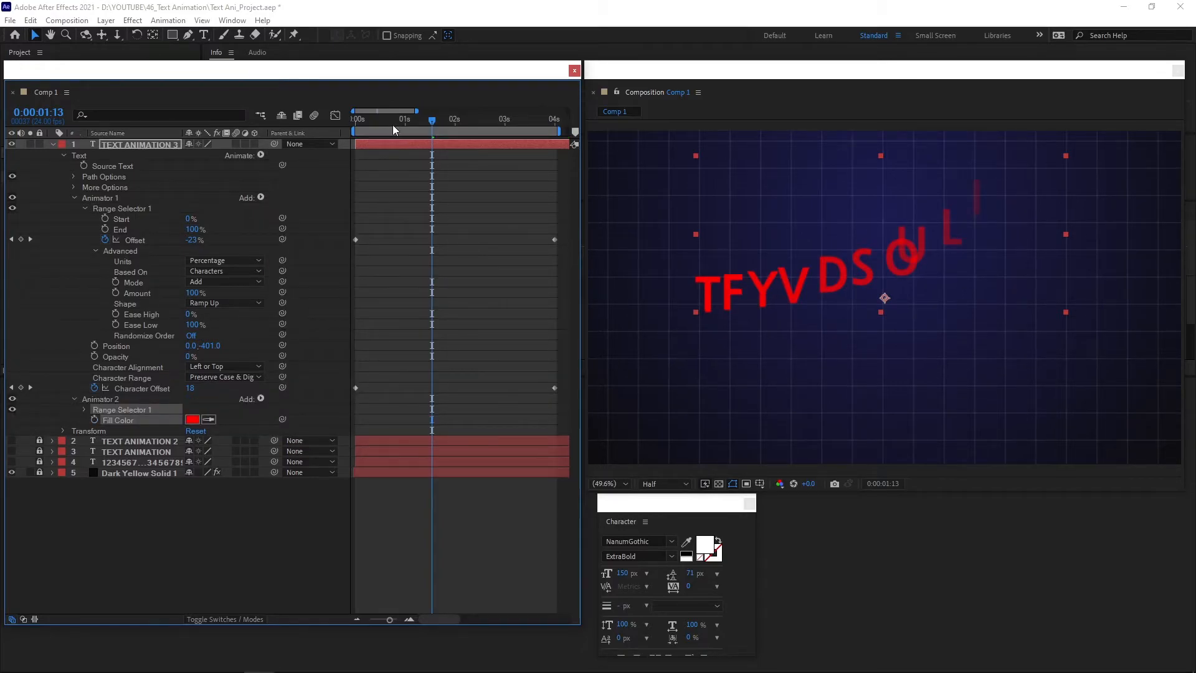
key(Home)
key(space)
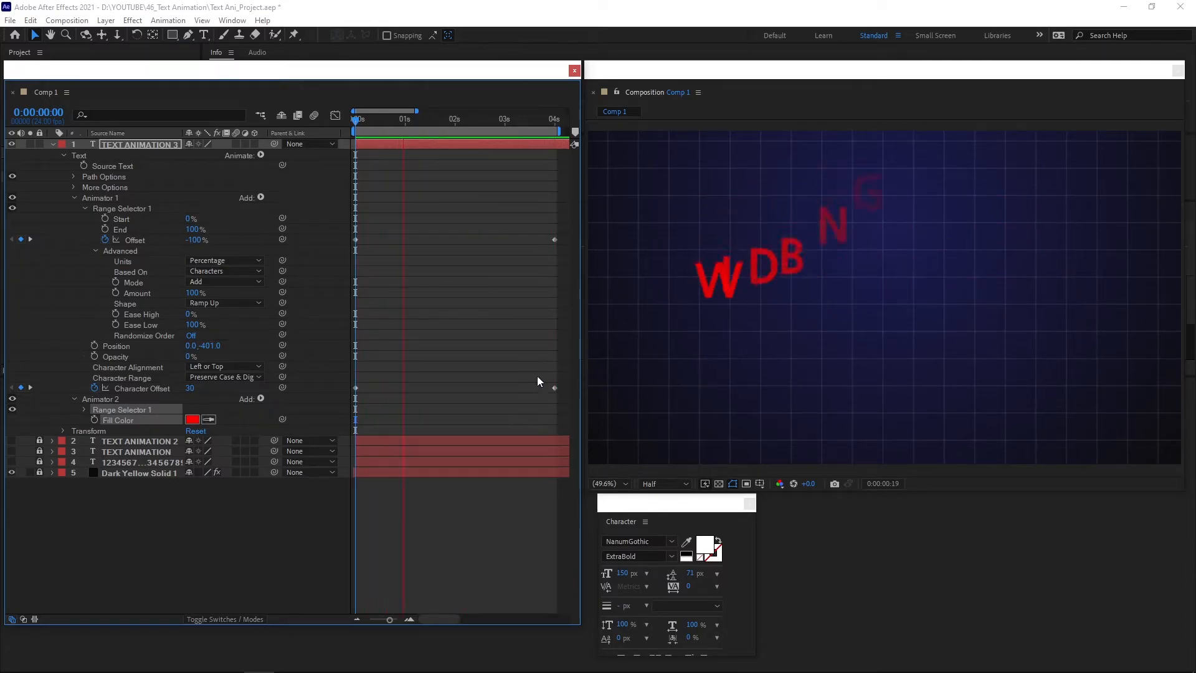
key(space)
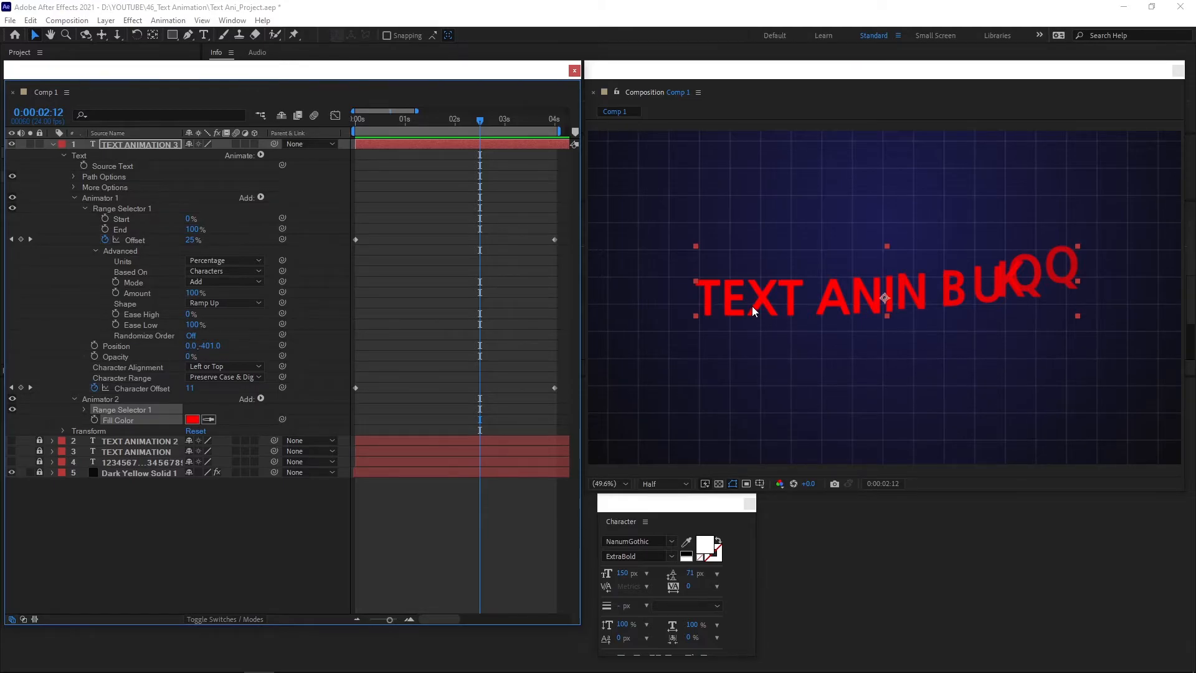
Step: Keyframe the Offset of Animator 2's range selector from 0% at the start to 100% at 4 seconds and preview it
click(84, 406)
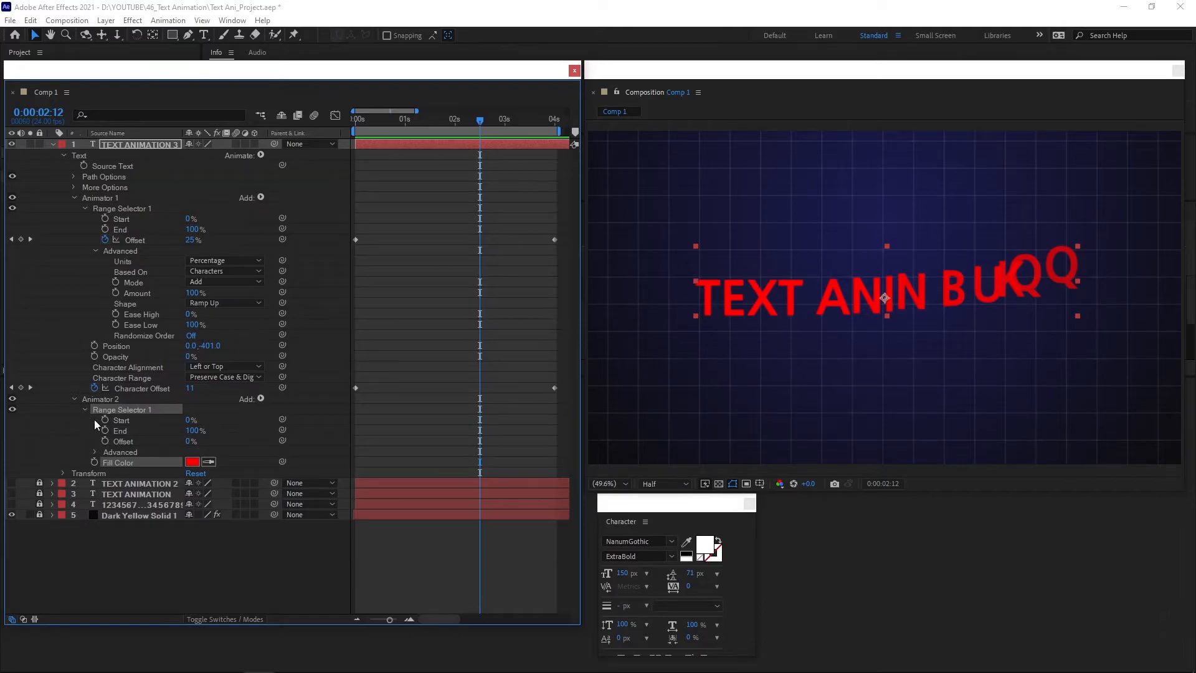
click(359, 127)
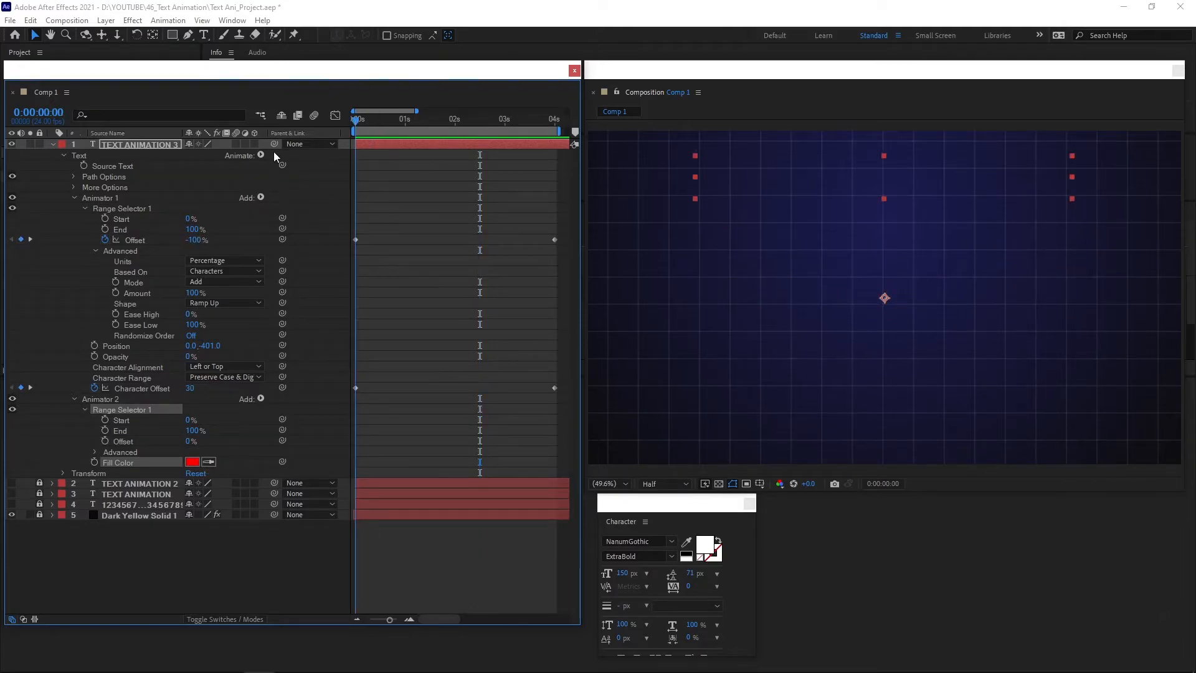
click(104, 441)
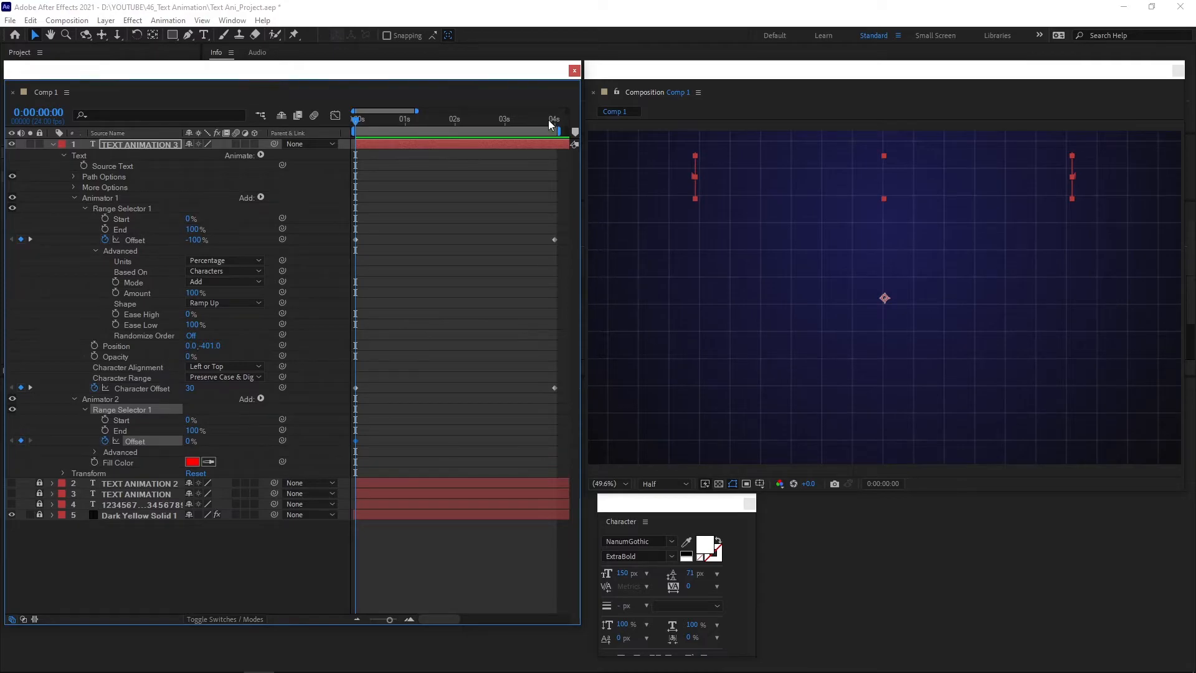
click(29, 387)
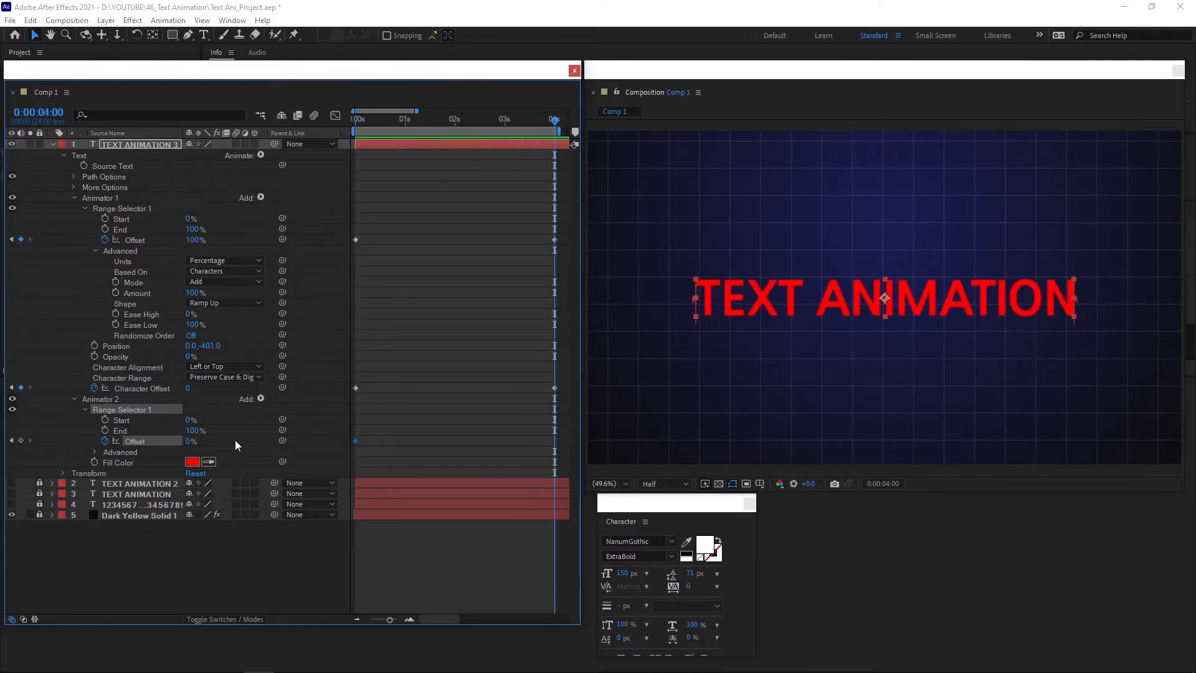
drag(190, 441, 257, 441)
key(space)
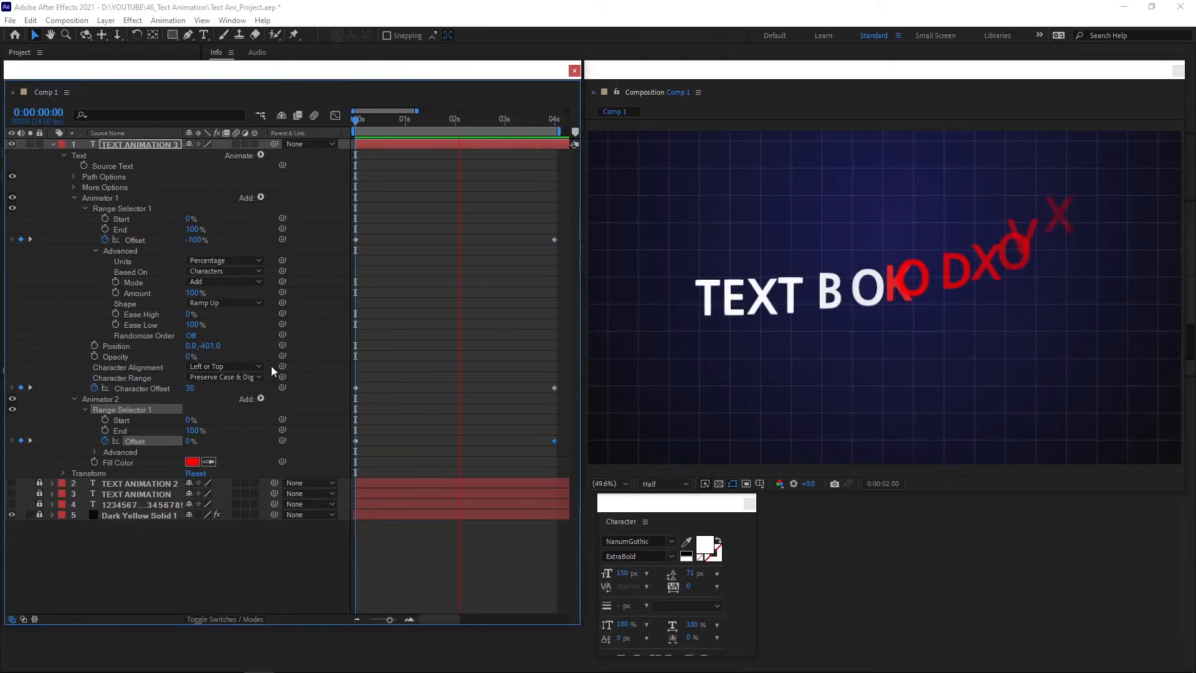
key(space)
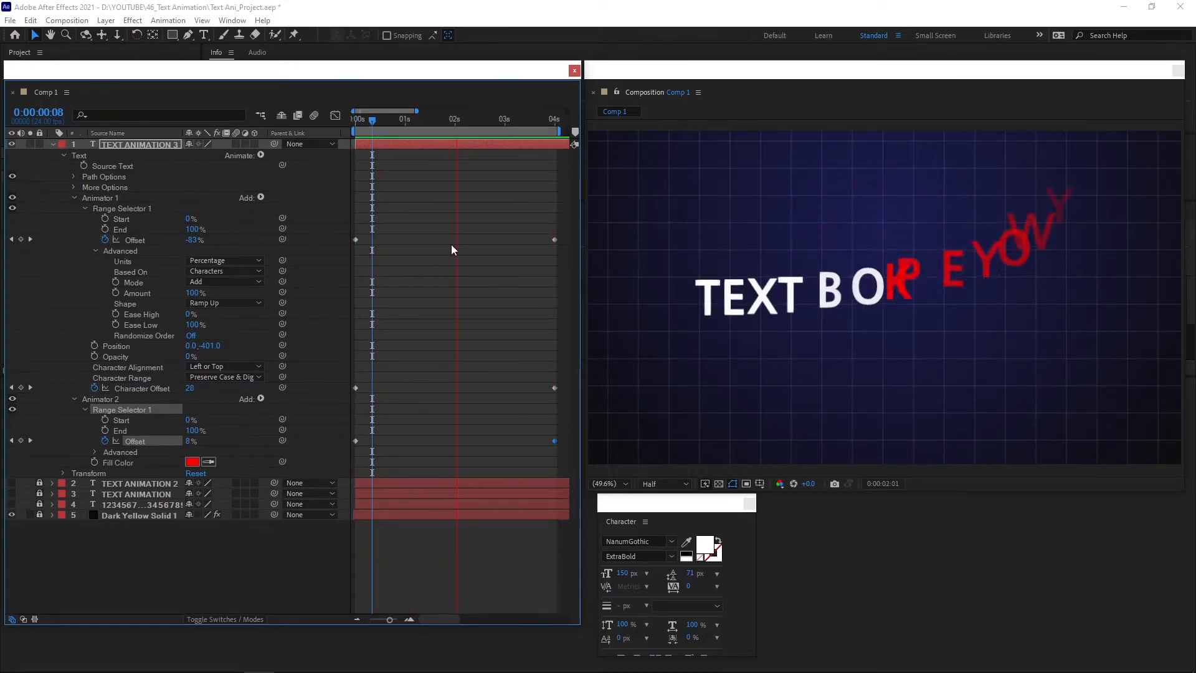
key(space)
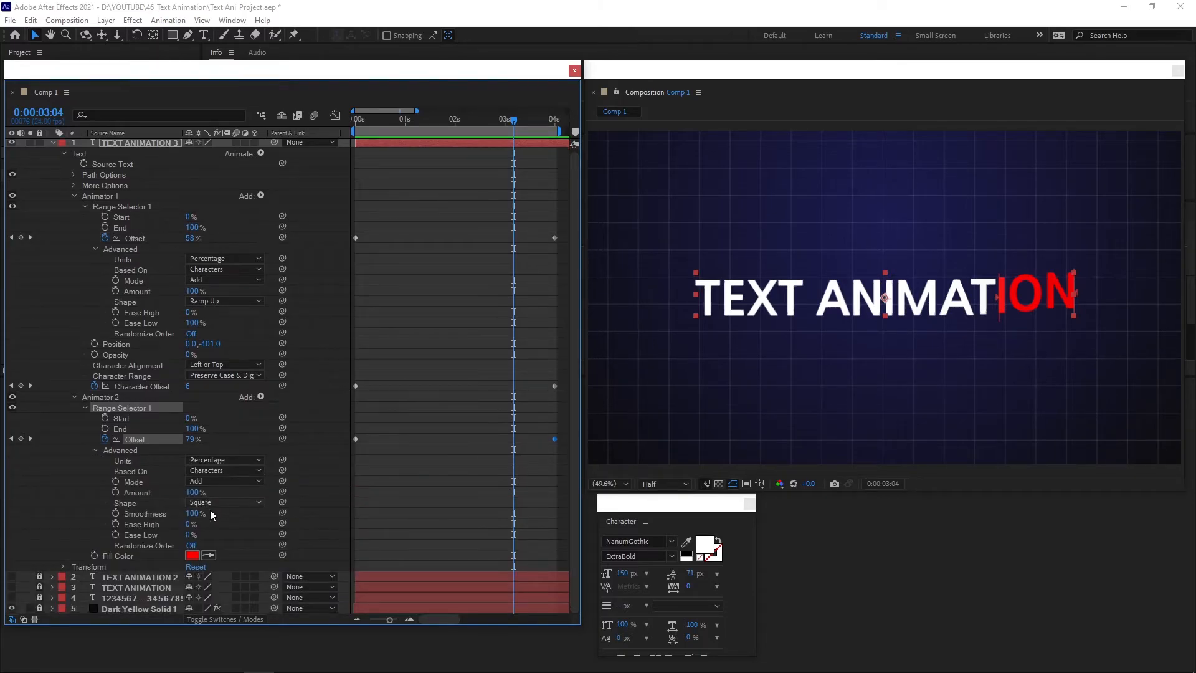
Step: Set the Shape of Animator 2's range selector to Ramp Up and preview the color change from the start
click(243, 503)
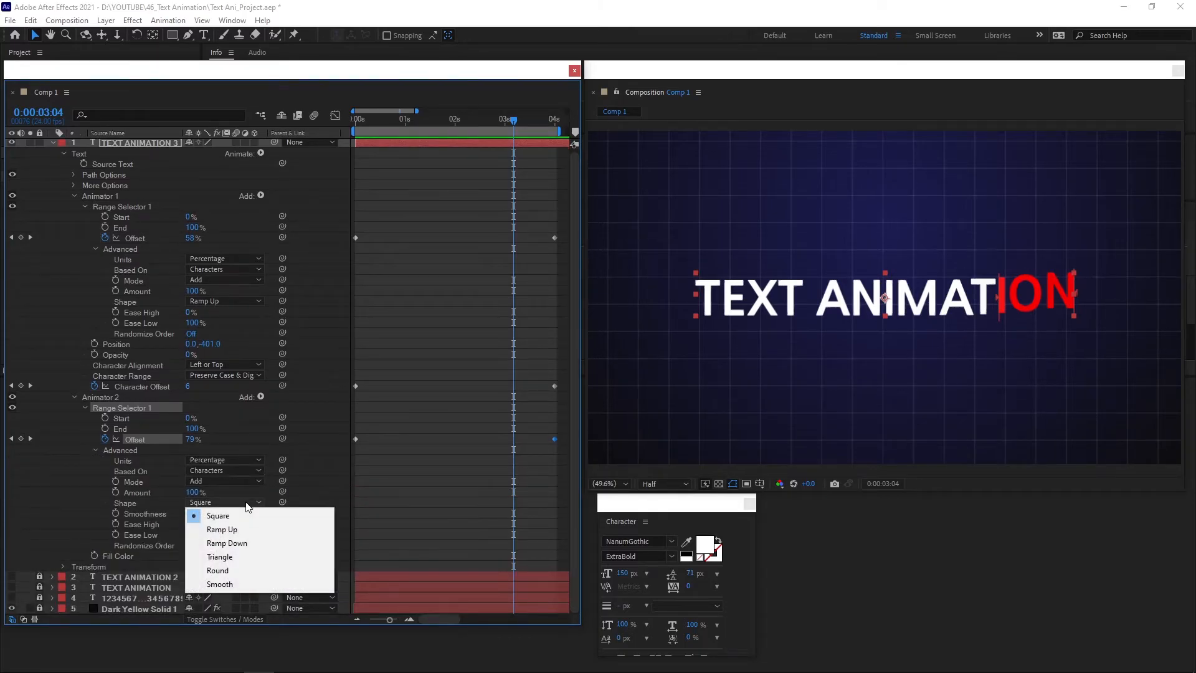
click(234, 533)
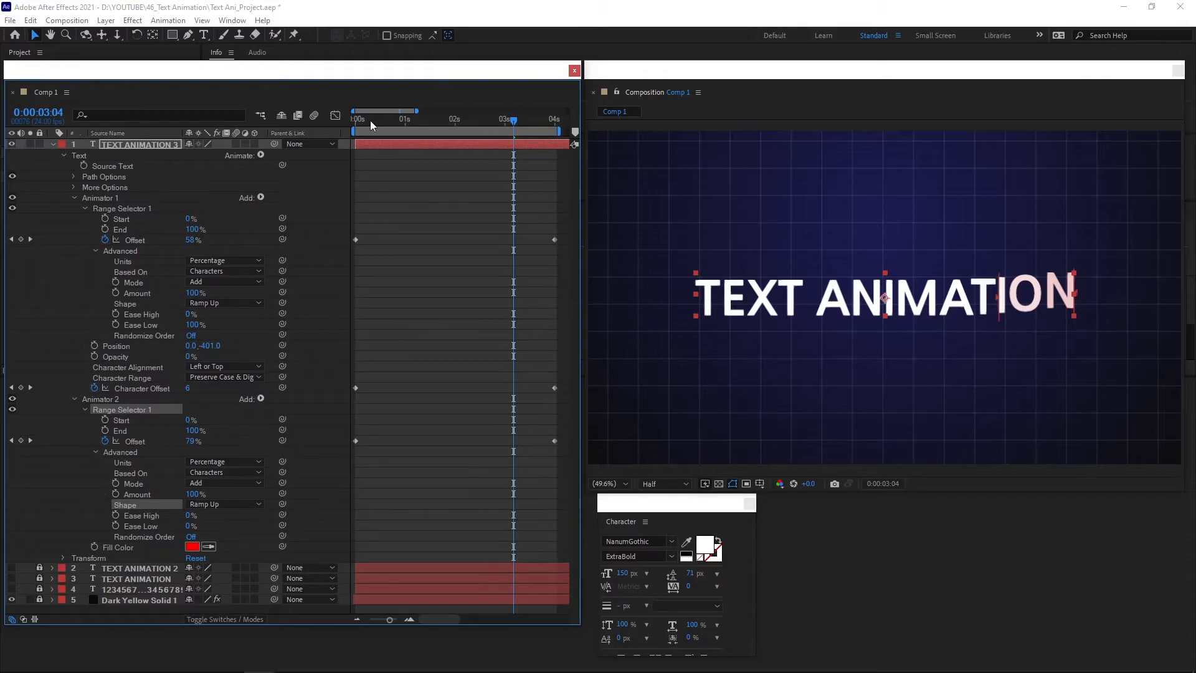
drag(371, 121, 356, 121)
key(space)
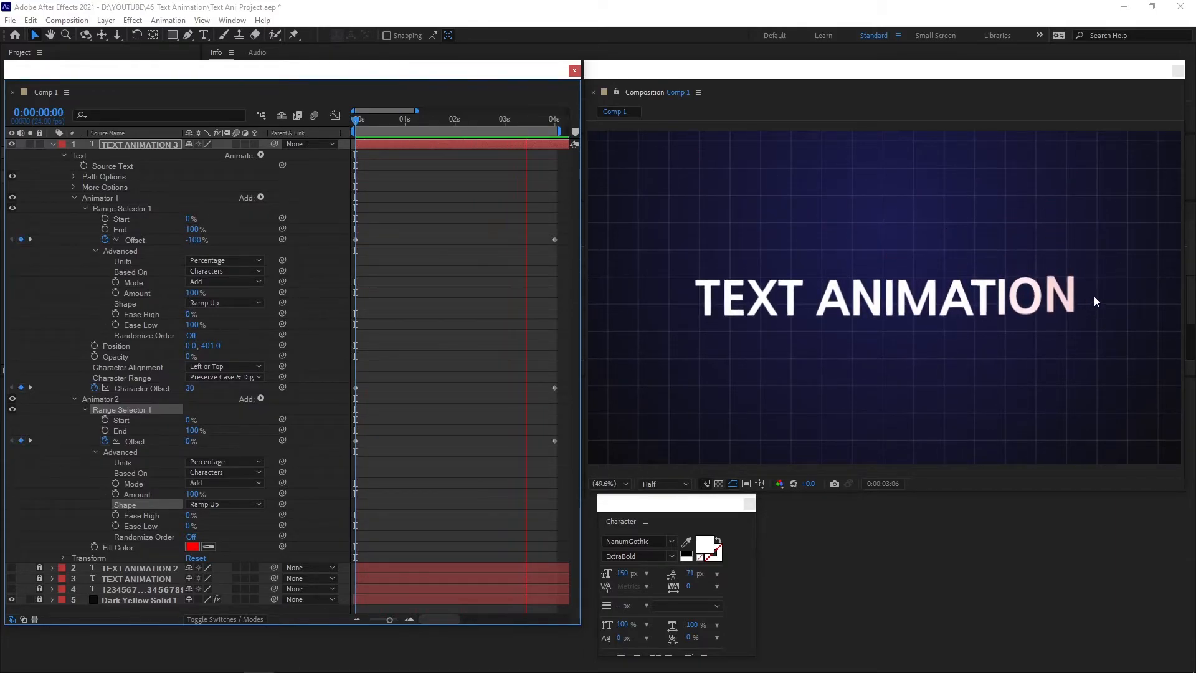
key(space)
Step: Set Animator 2's range selector Offset at the start to -100% and preview the animation
drag(432, 122, 301, 135)
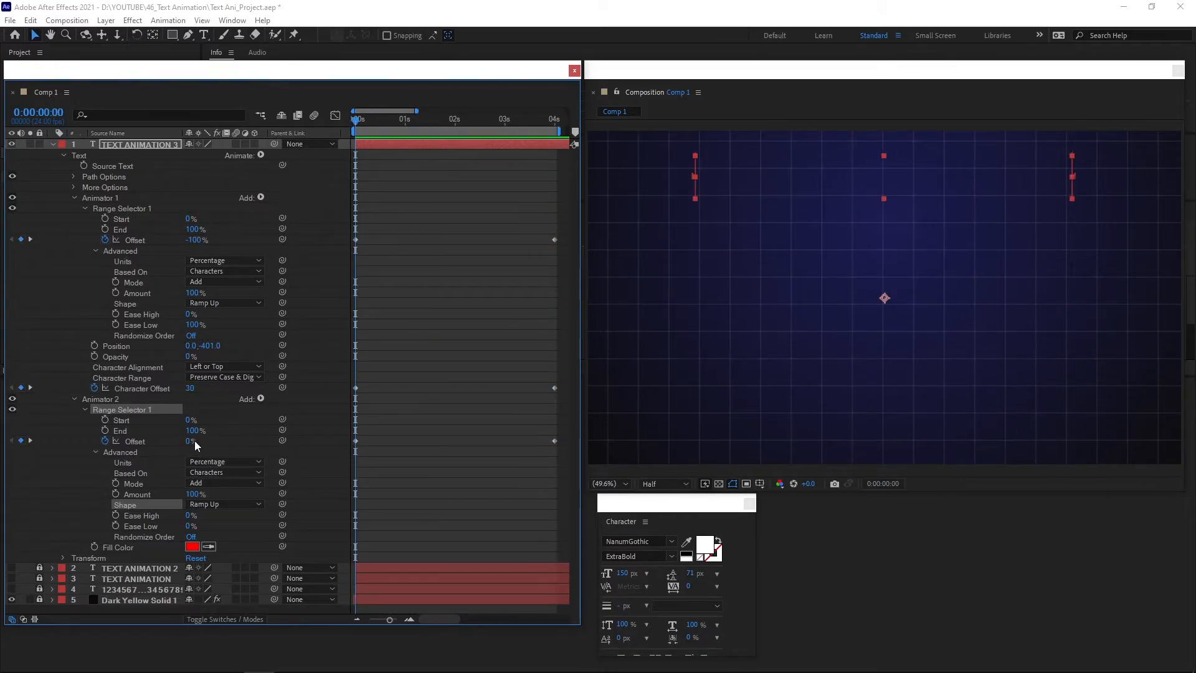
drag(196, 441, 3, 441)
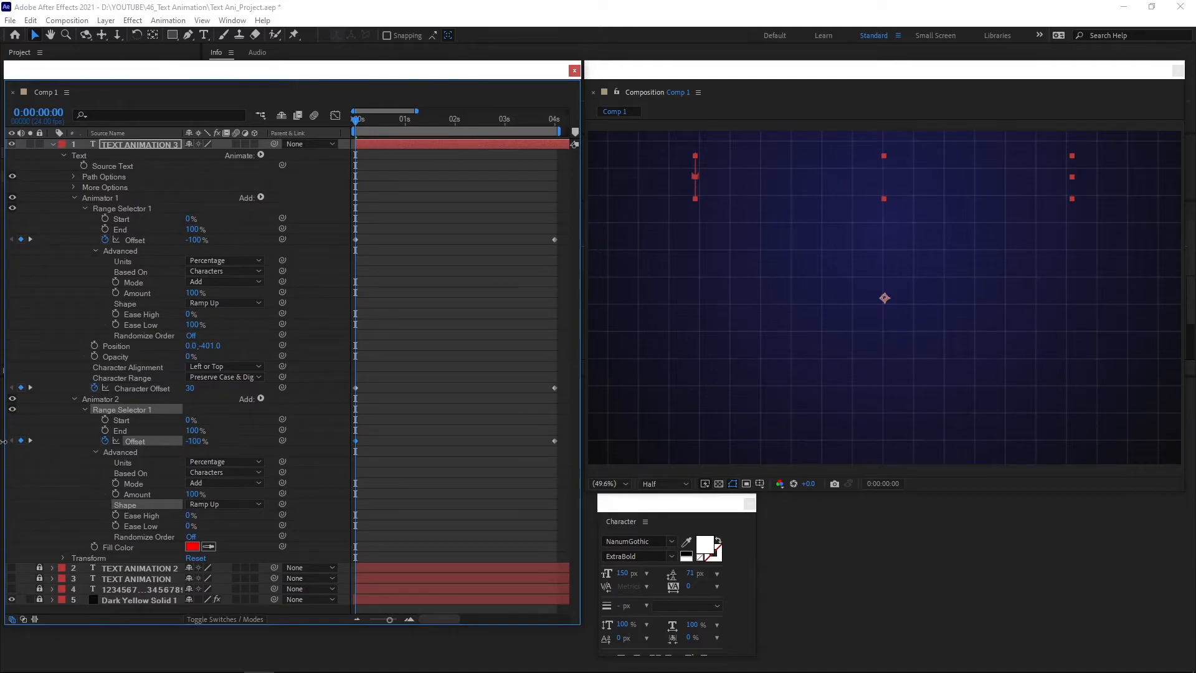
key(space)
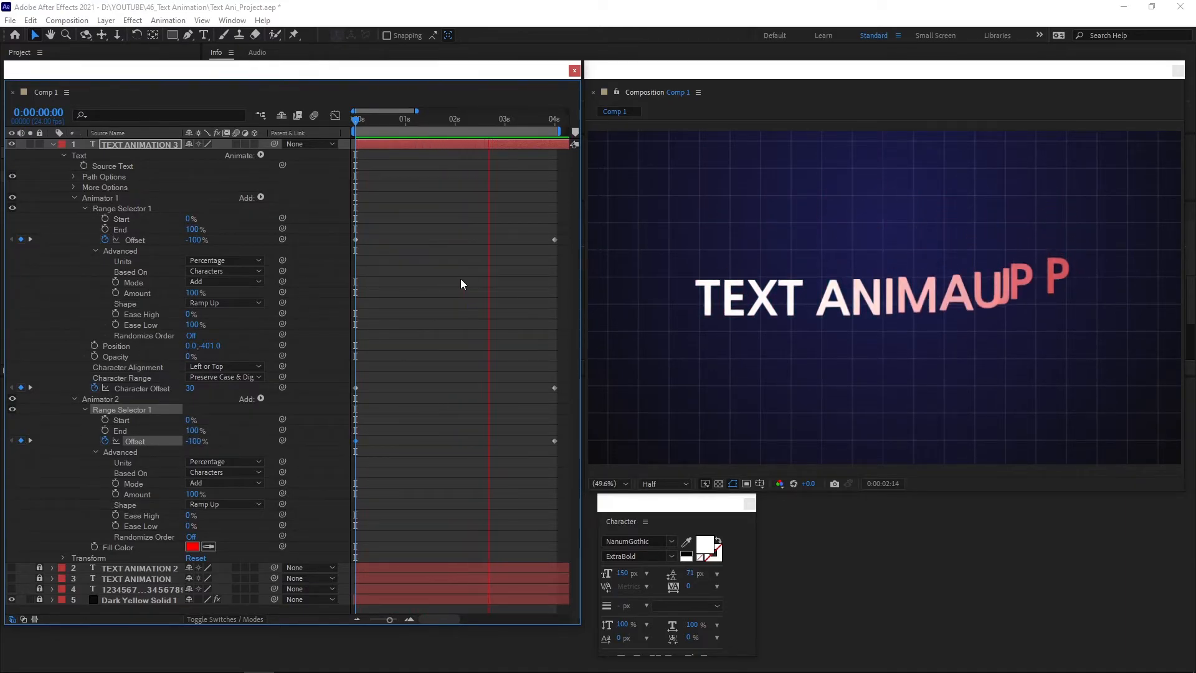
key(space)
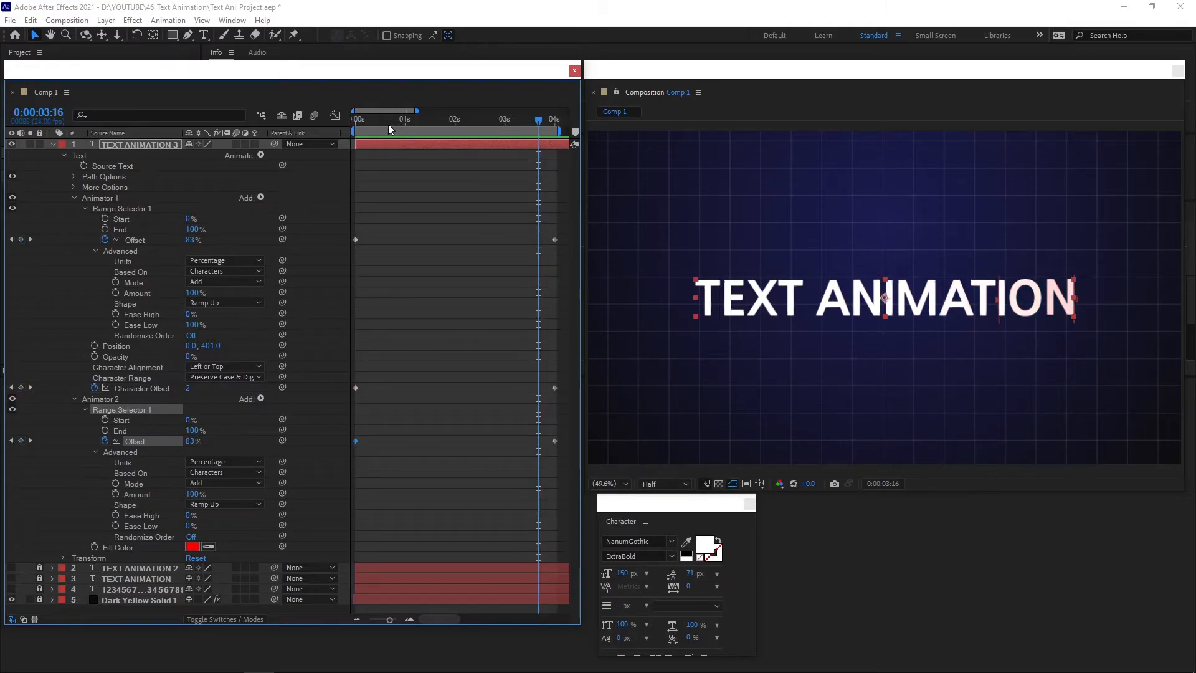
drag(390, 119, 270, 140)
key(space)
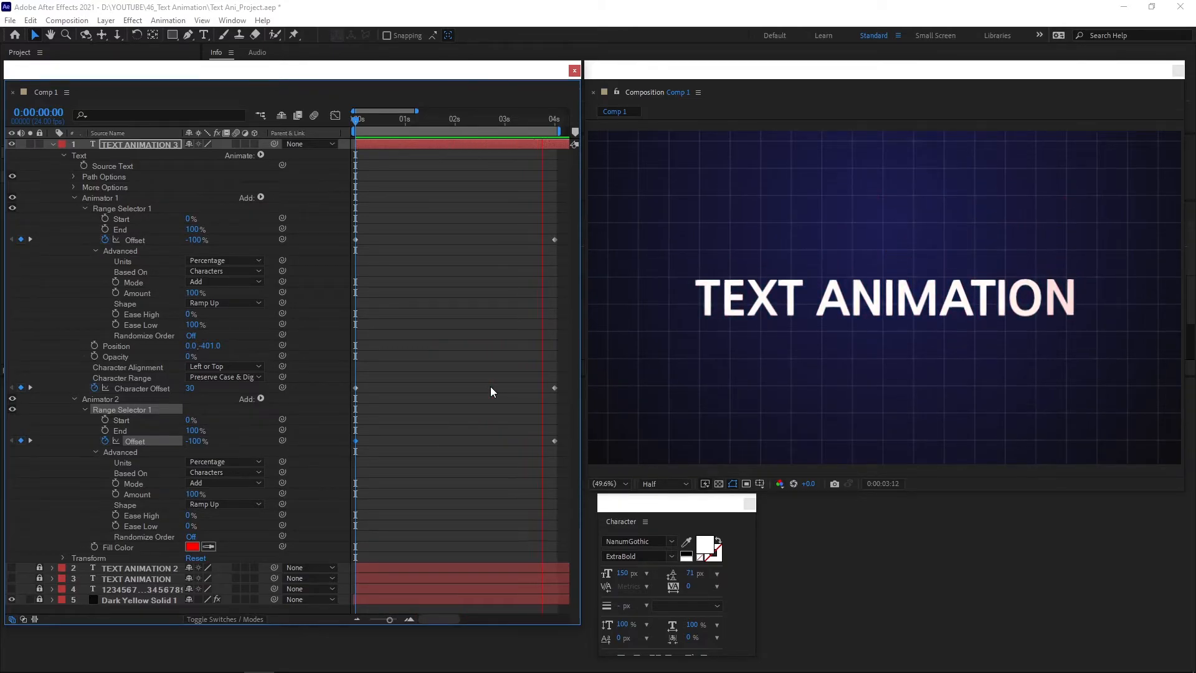
key(space)
Step: Move Animator 2's first Offset keyframe to 1 second and preview the delayed color change from the start
drag(356, 147, 425, 151)
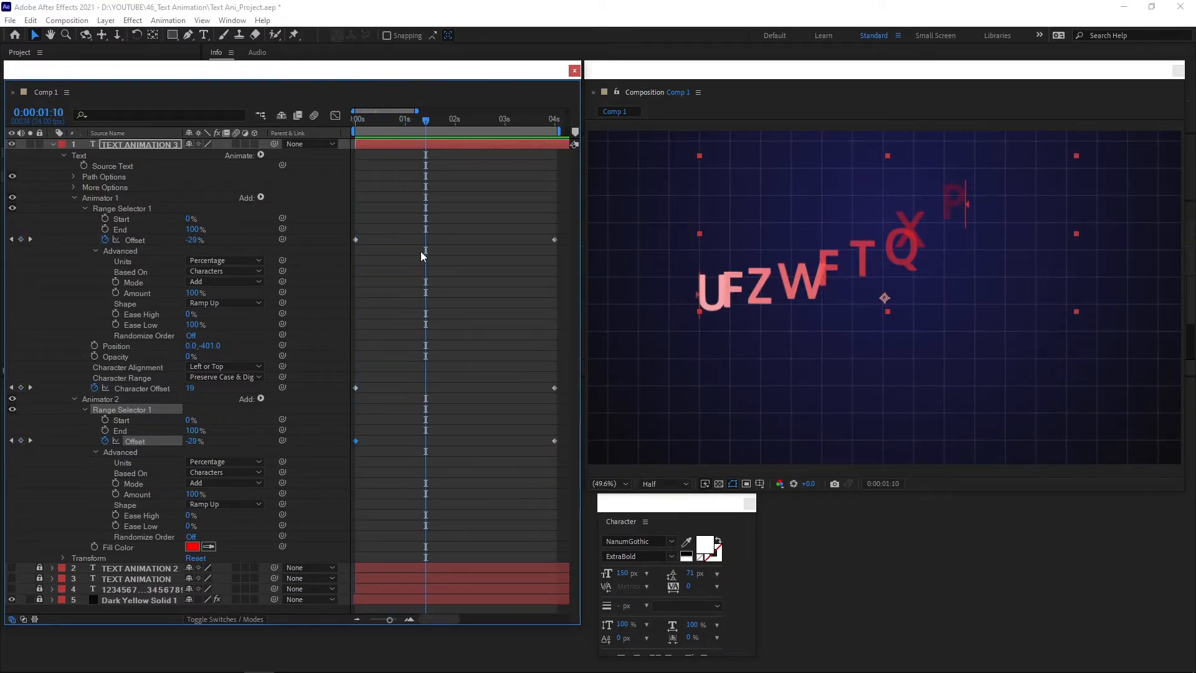
drag(357, 440, 405, 441)
key(space)
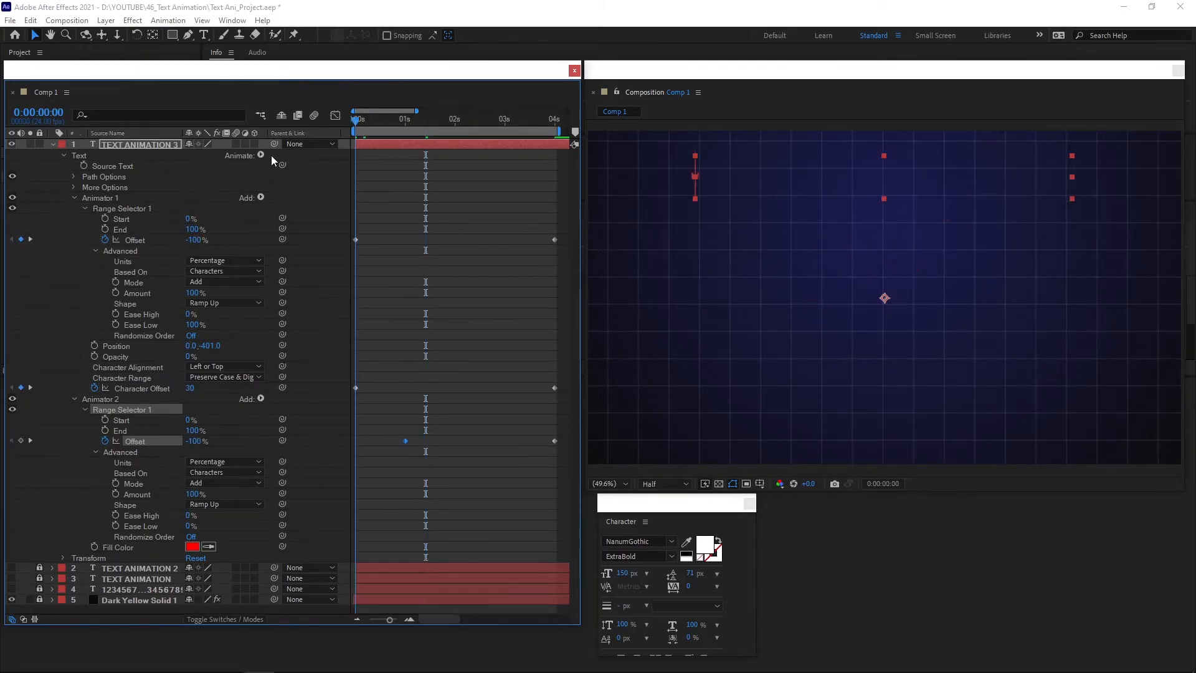
key(grave)
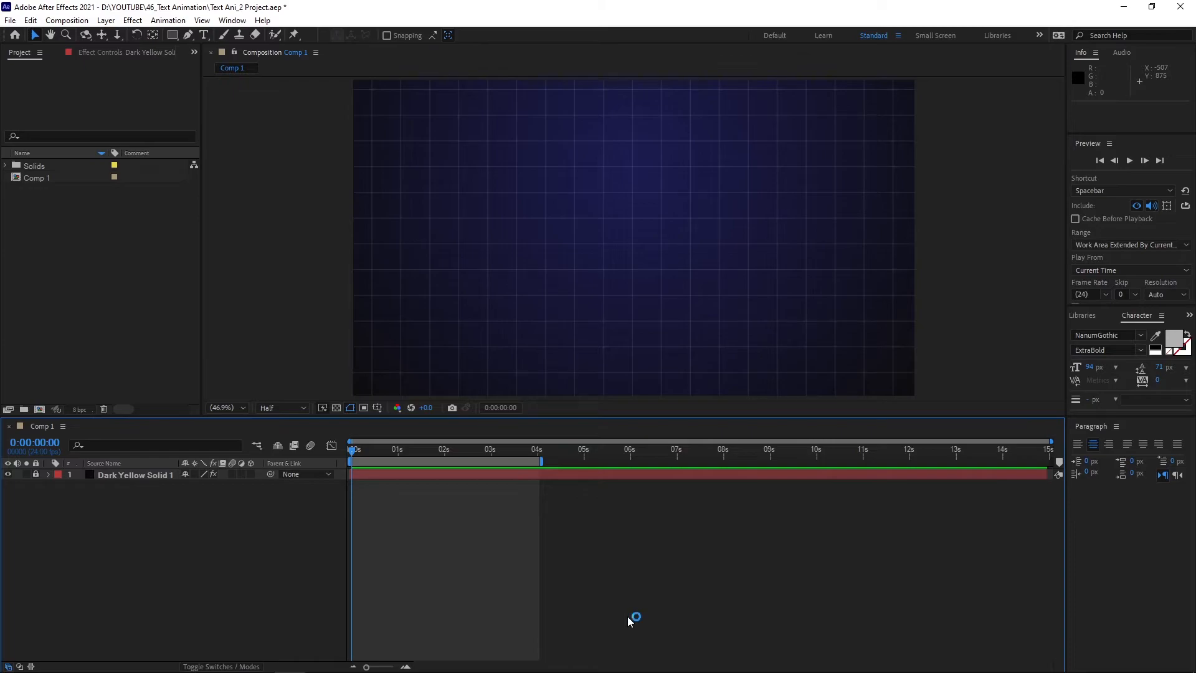
Step: Create a text layer reading TEXT ALONG THE PATH, and center its anchor point and the layer in the composition
click(204, 34)
click(516, 243)
text(TEXT ALONG)
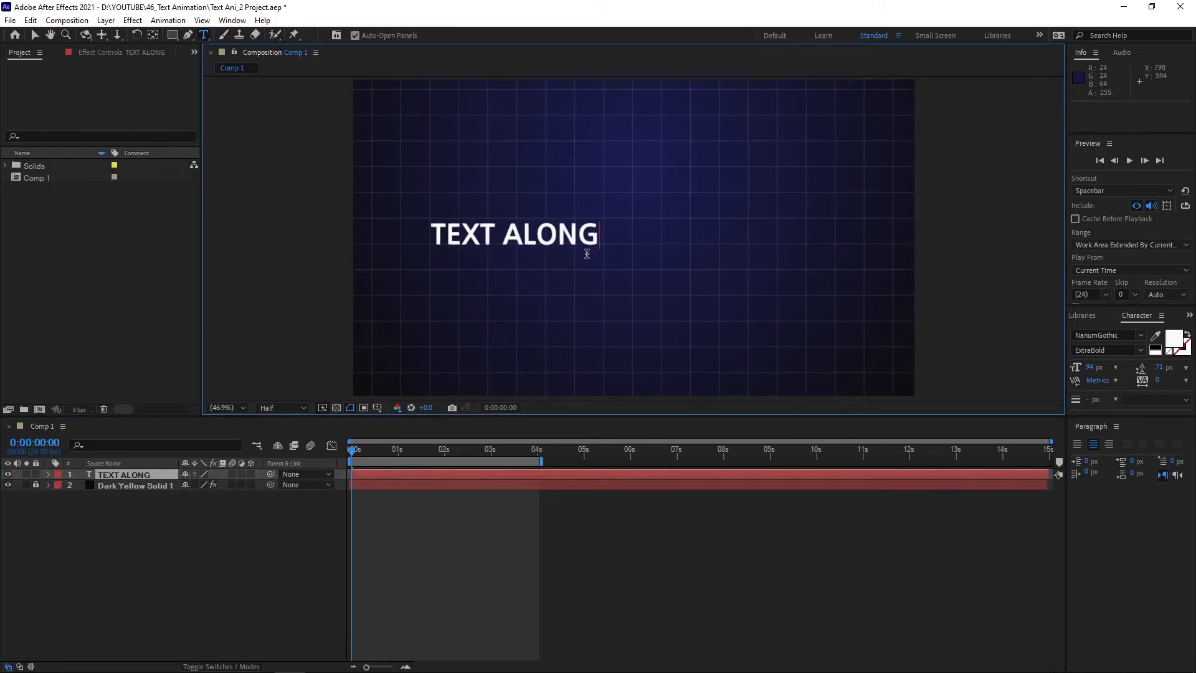
text( THE PATH)
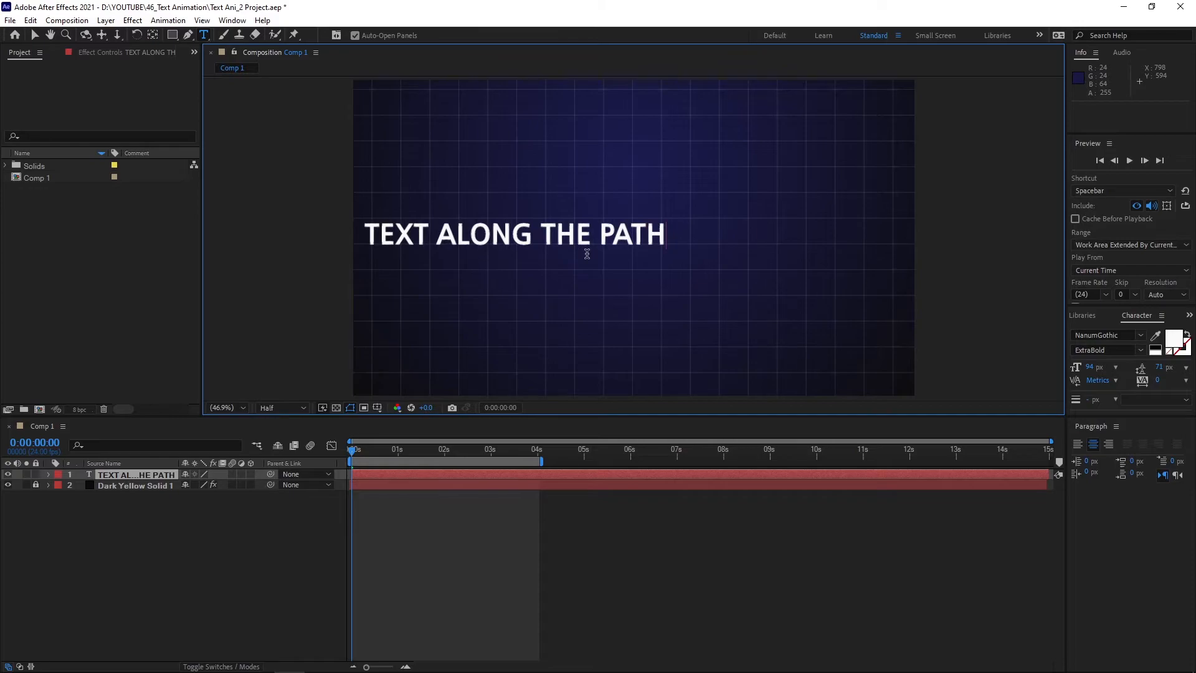
key(Escape)
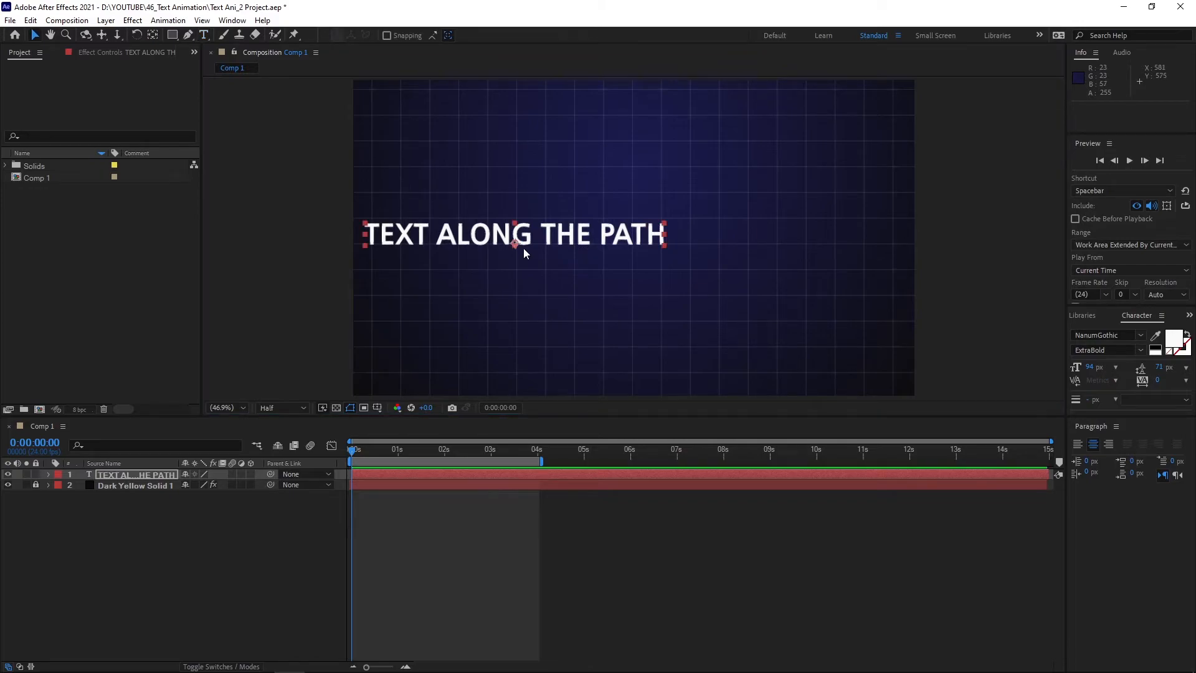
click(523, 248)
key(ctrl+alt+Home)
key(ctrl+Home)
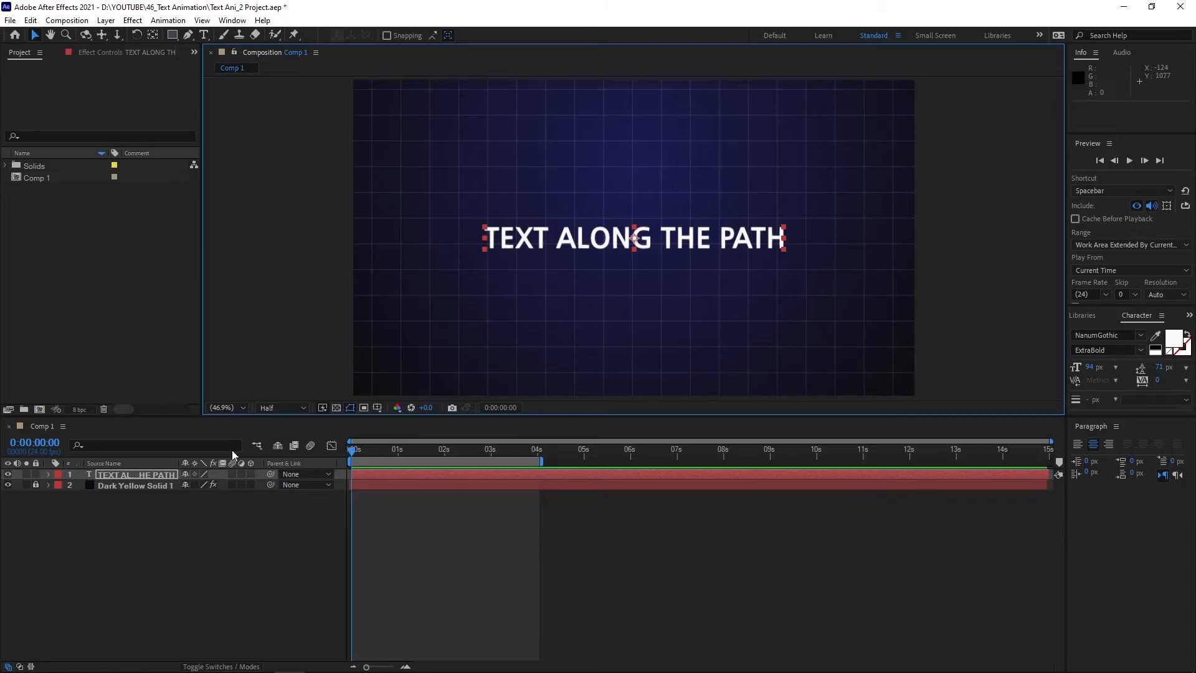
Step: Draw an open, curved six-point mask path with a central loop on the text layer, starting and ending beyond the frame's sides
click(355, 450)
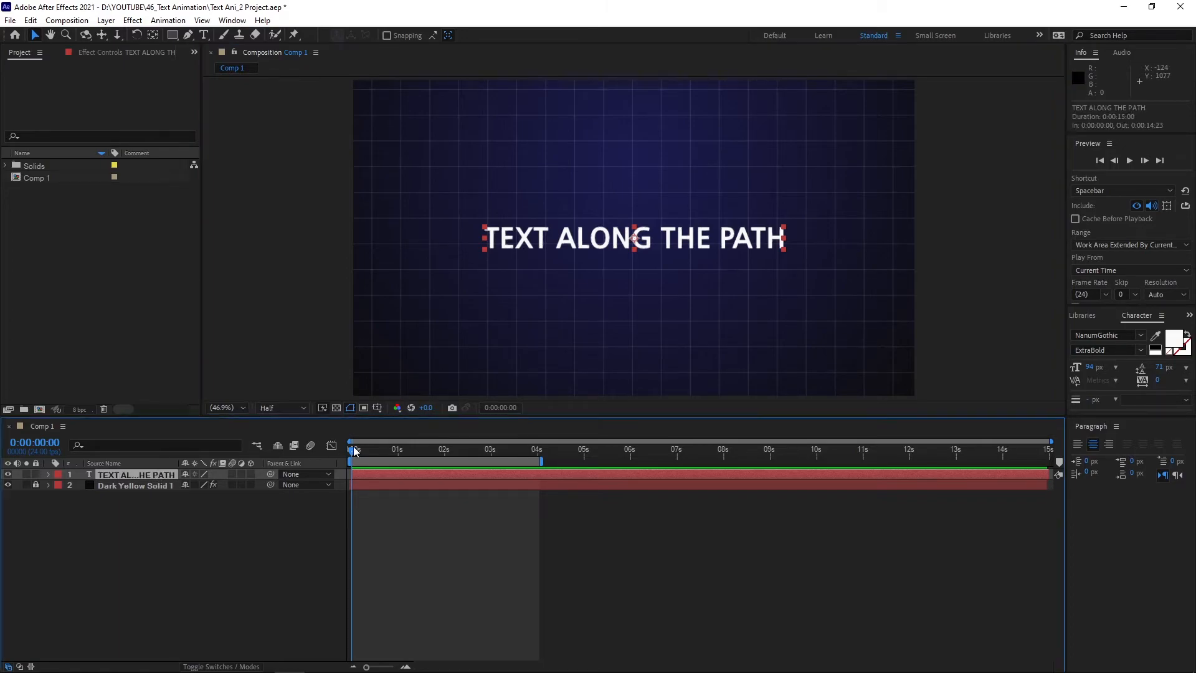
click(187, 39)
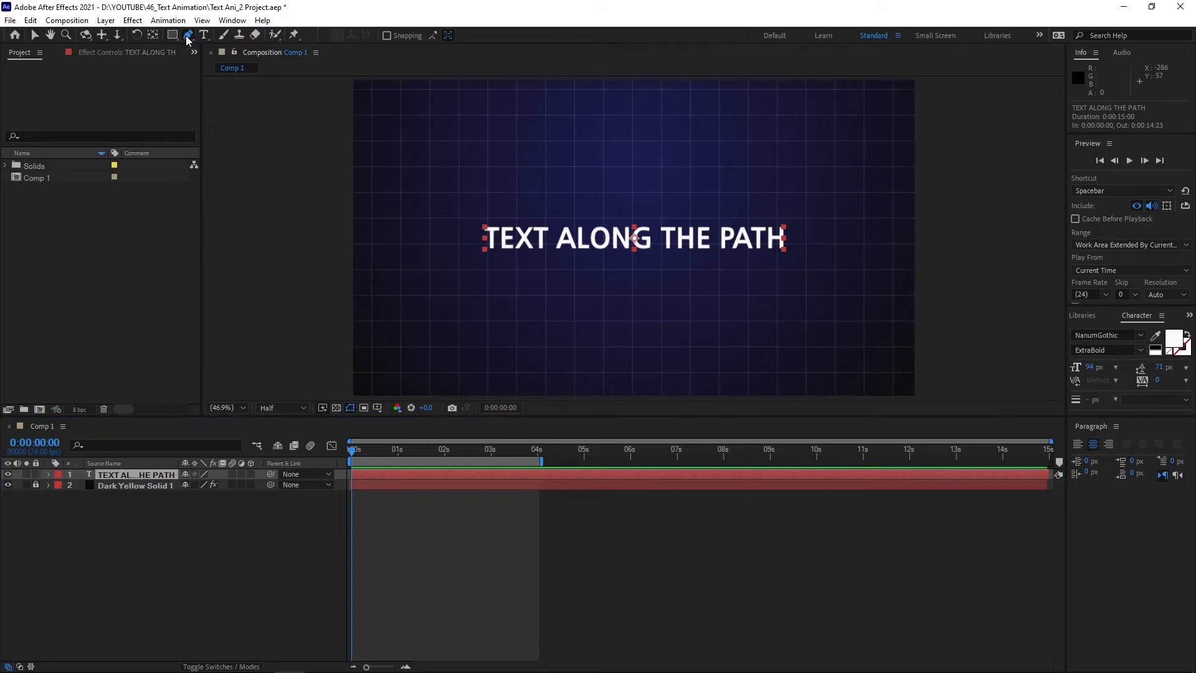
click(345, 189)
drag(596, 289, 767, 291)
drag(817, 190, 813, 178)
drag(554, 119, 592, 107)
drag(596, 275, 629, 279)
drag(952, 223, 1012, 151)
Step: Reshape the mask path into a wide, smooth loop above the text by moving its vertices and adjusting their curve handles
key(v)
drag(555, 118, 642, 126)
drag(596, 275, 522, 228)
drag(1012, 151, 891, 295)
drag(596, 288, 621, 292)
drag(816, 190, 784, 199)
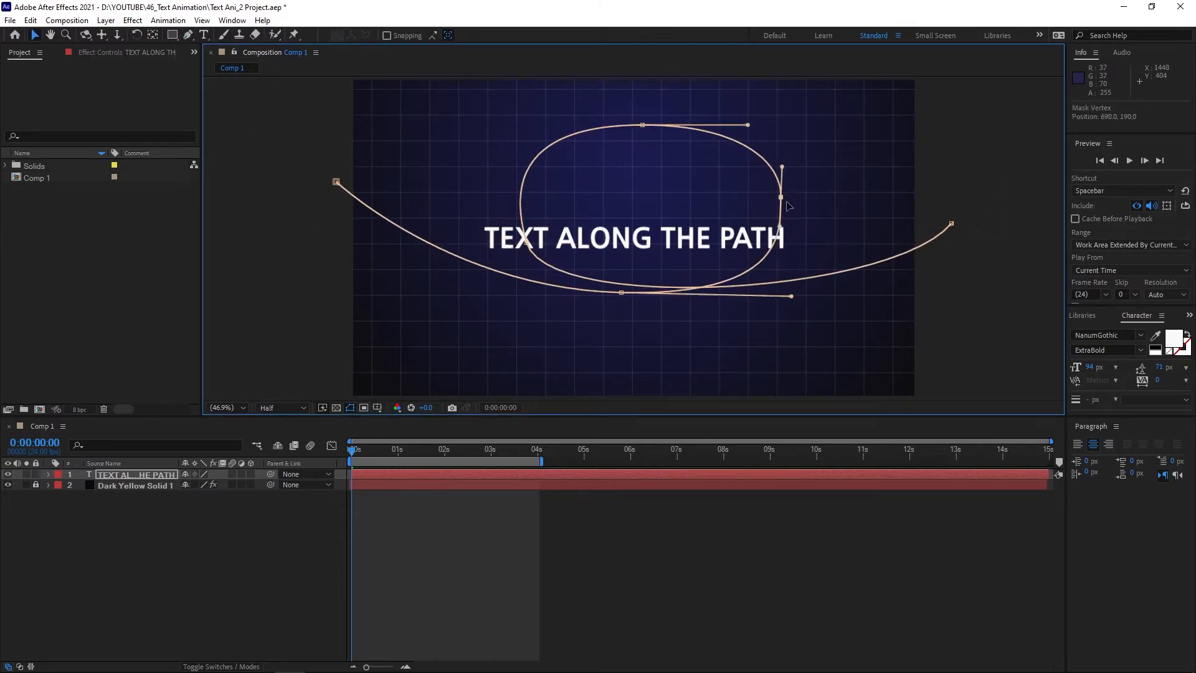
drag(642, 125, 629, 100)
click(620, 291)
drag(951, 223, 926, 308)
drag(712, 301, 929, 293)
mouse_move(514, 217)
mouse_down()
mouse_move(495, 122)
mouse_move(502, 229)
mouse_up()
click(502, 230)
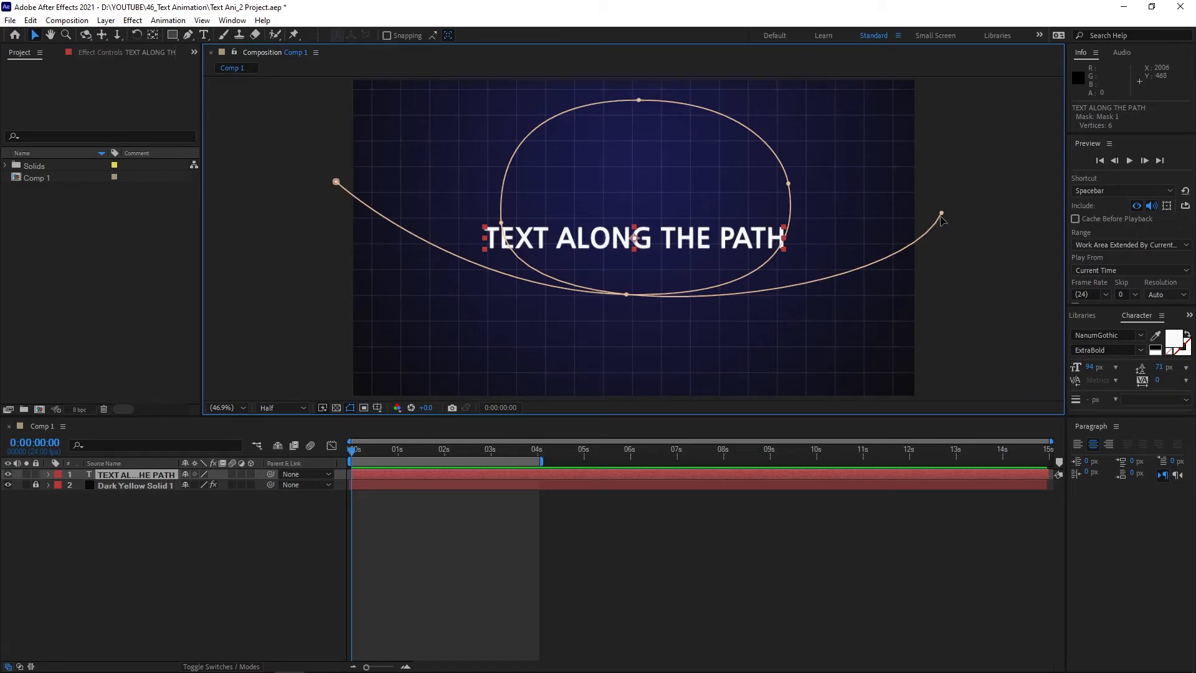
Step: Refine the mask path's far end outside the frame and round out the curves at both sides of the loop
drag(944, 218, 926, 308)
drag(502, 226, 484, 219)
drag(937, 221, 945, 201)
mouse_move(936, 294)
mouse_down()
mouse_move(953, 315)
mouse_move(941, 307)
mouse_up()
click(974, 262)
drag(485, 220, 479, 130)
click(788, 183)
drag(796, 222, 791, 182)
click(972, 337)
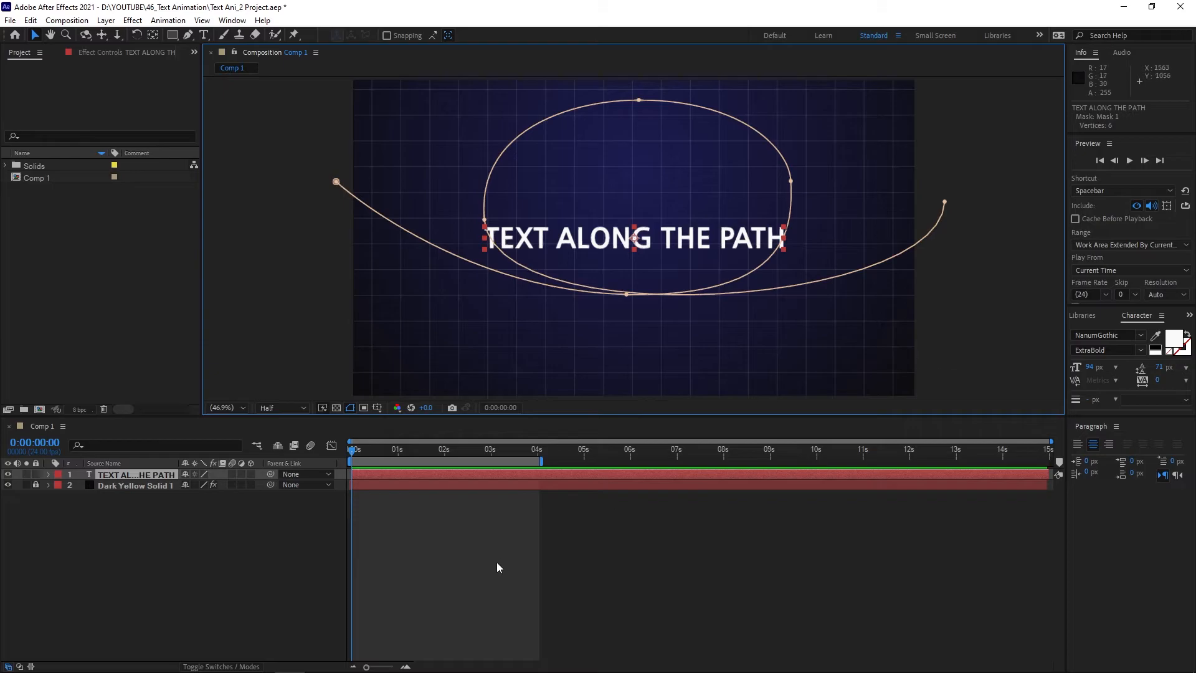
Step: Set the text layer's Path option to Mask 1 so the text follows the drawn path
click(48, 476)
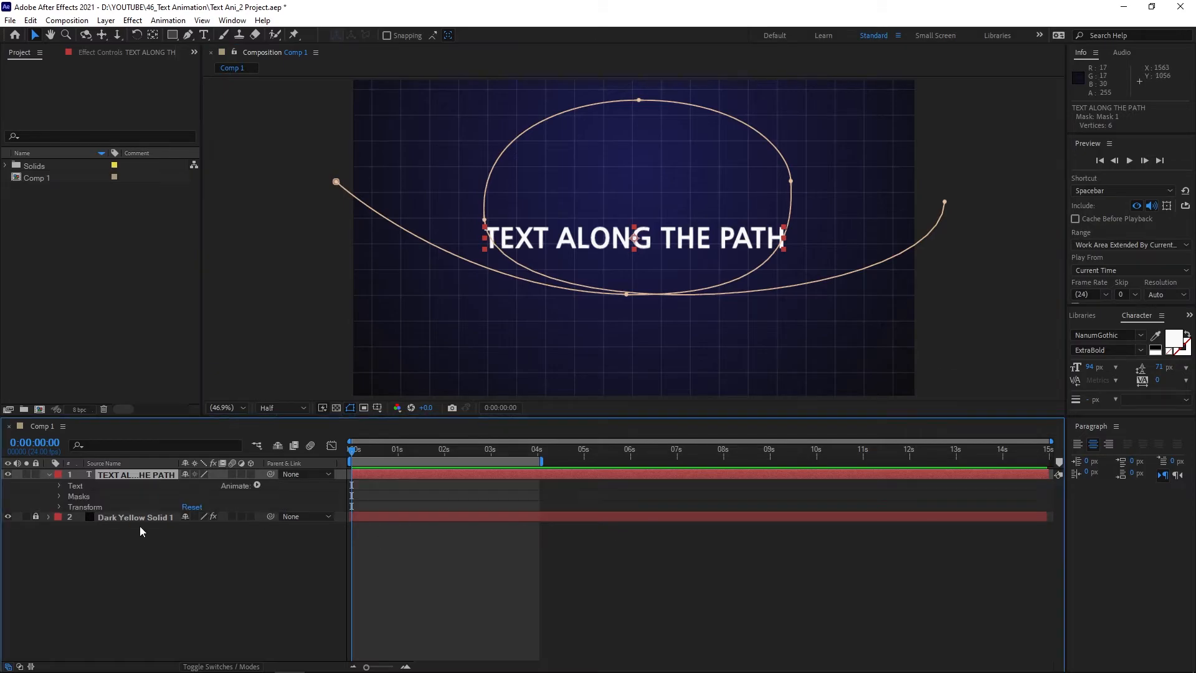
click(59, 497)
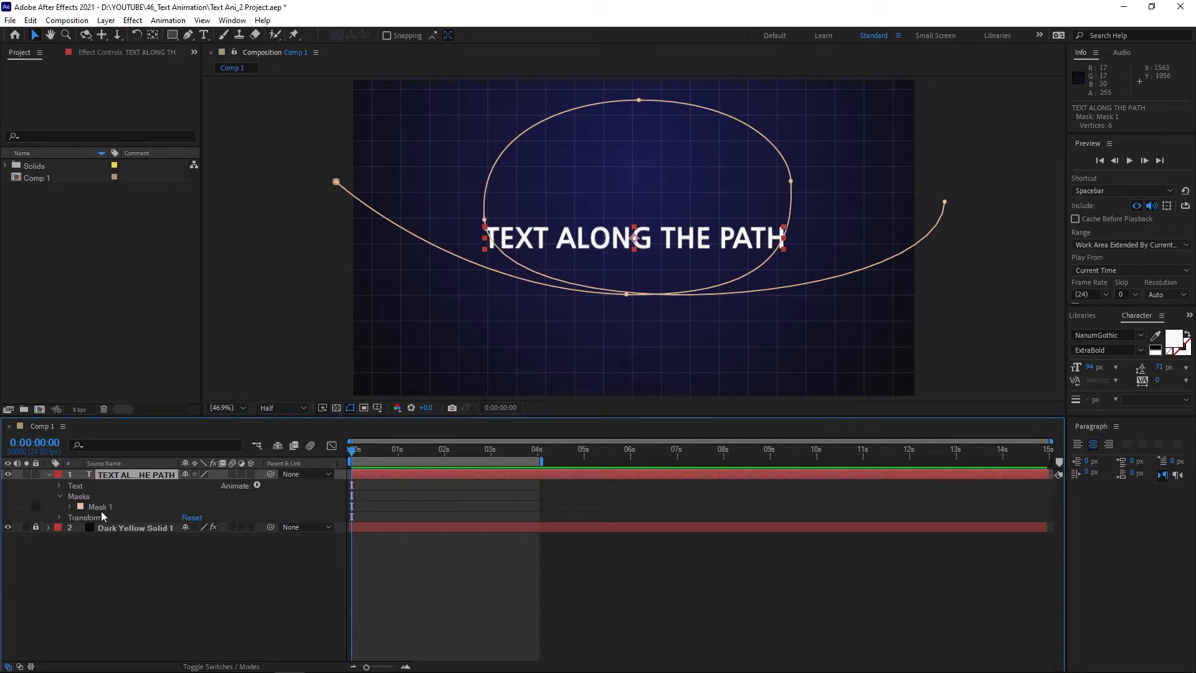
click(59, 486)
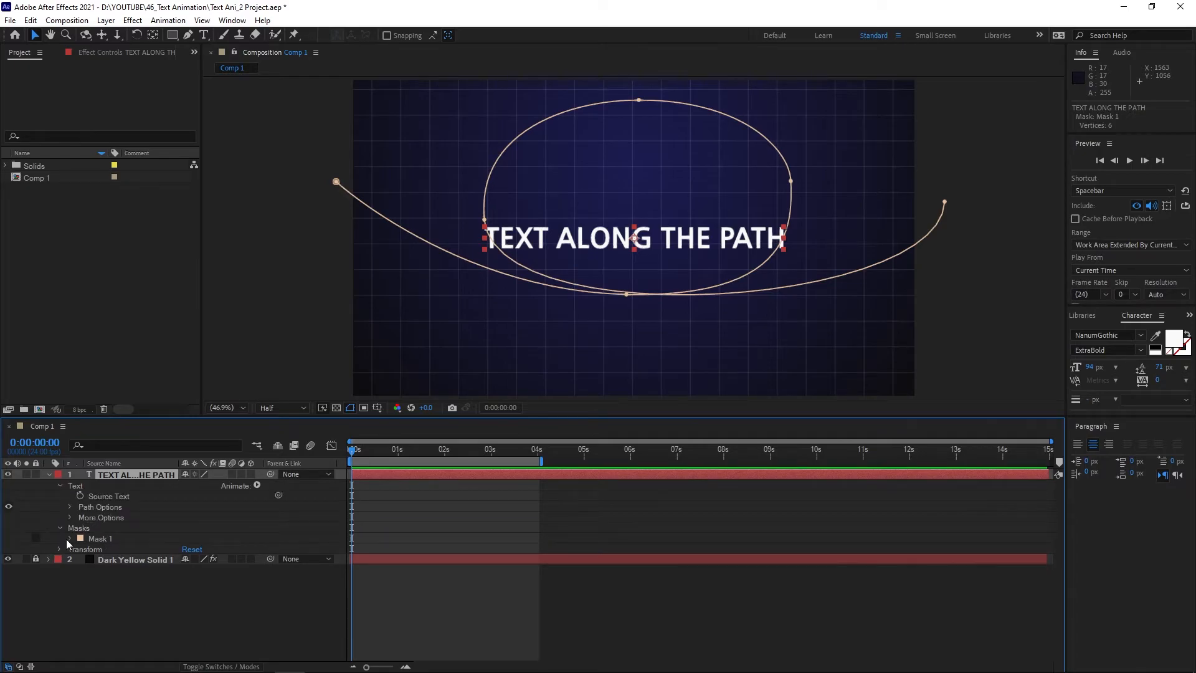
click(70, 506)
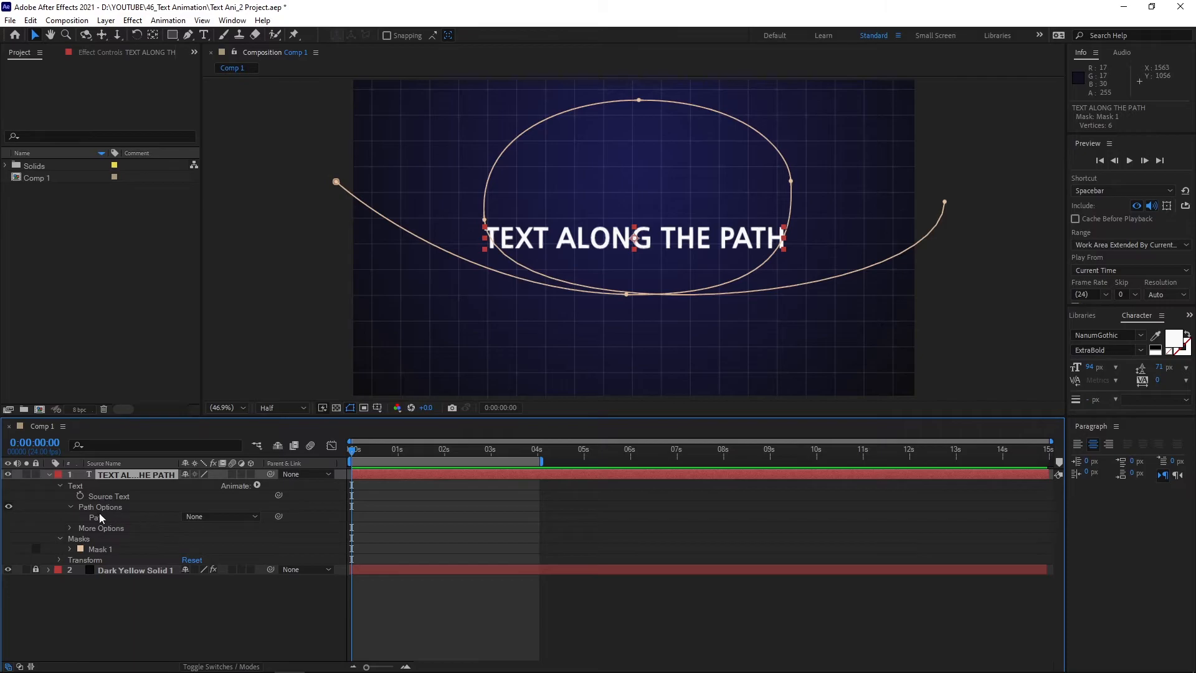
click(252, 520)
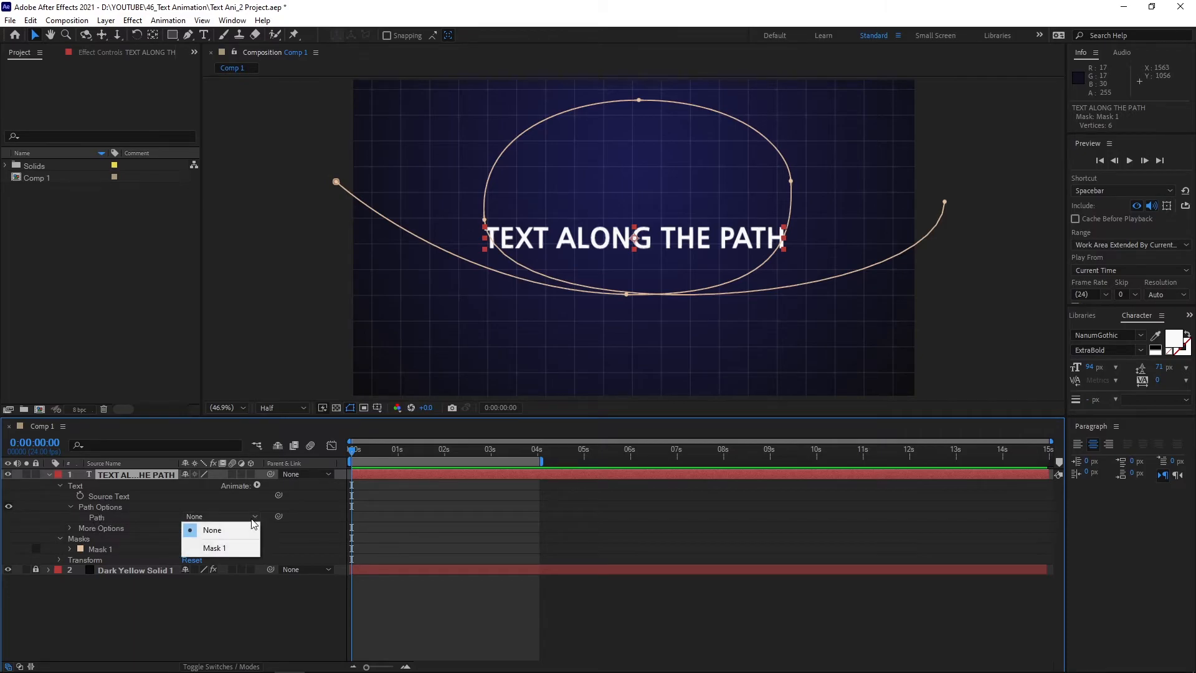
click(215, 548)
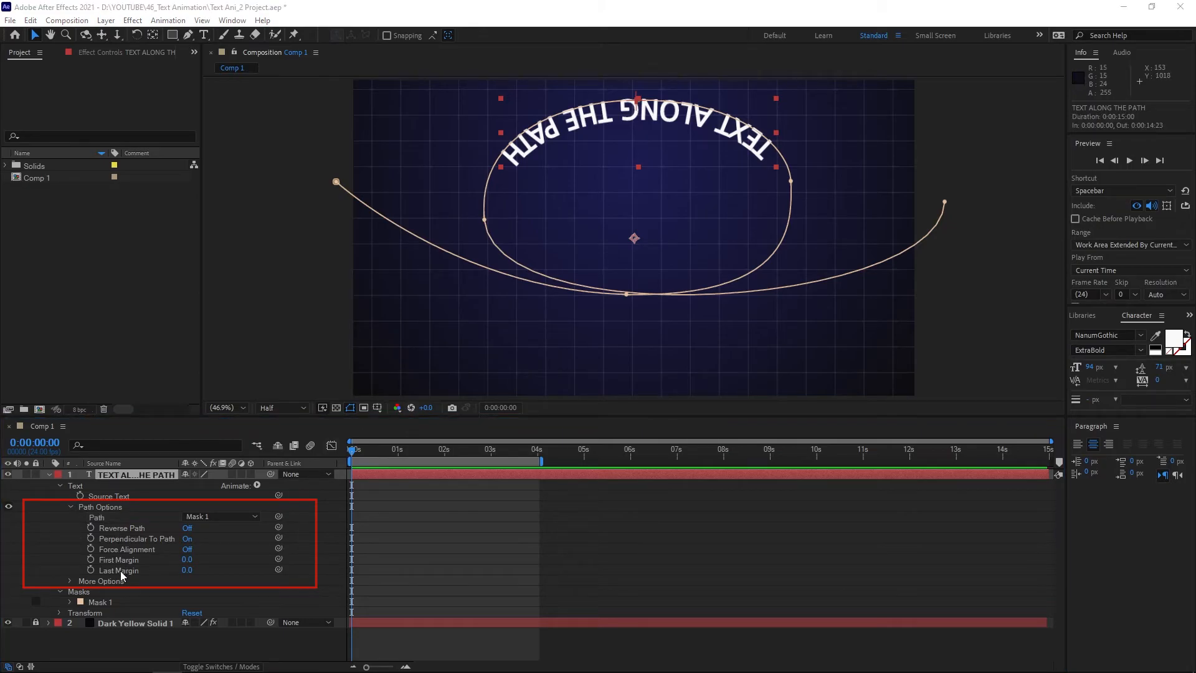
Step: Try Reverse Path on the text and turn it back off
click(188, 529)
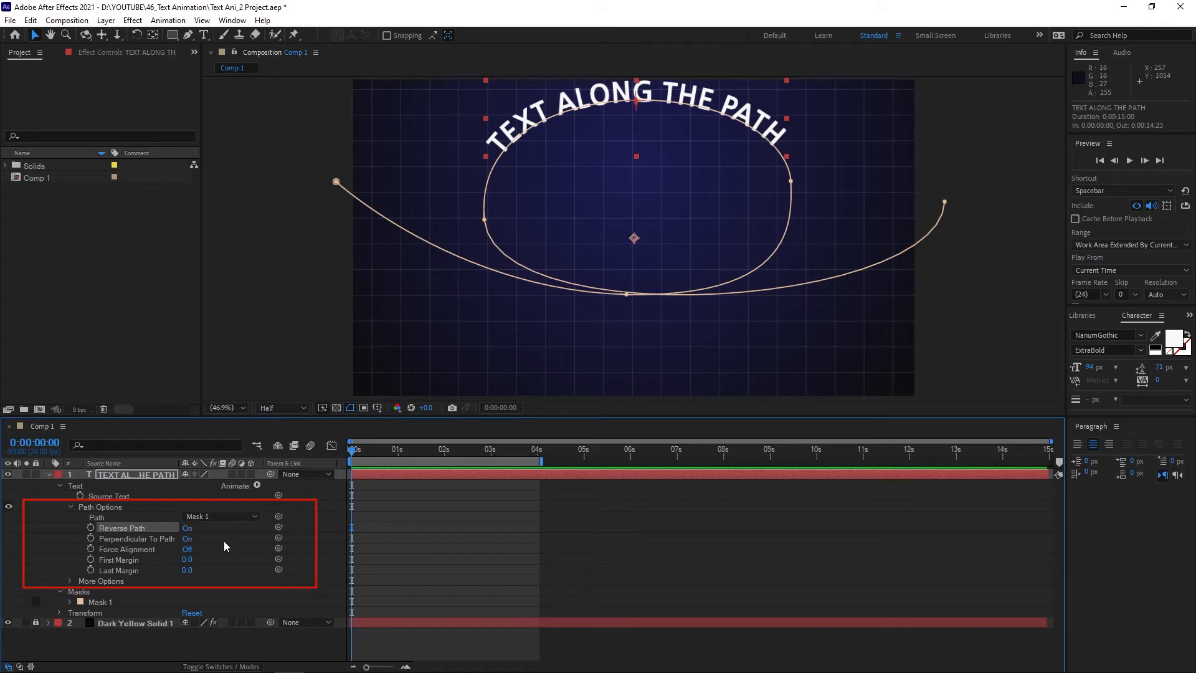
click(188, 528)
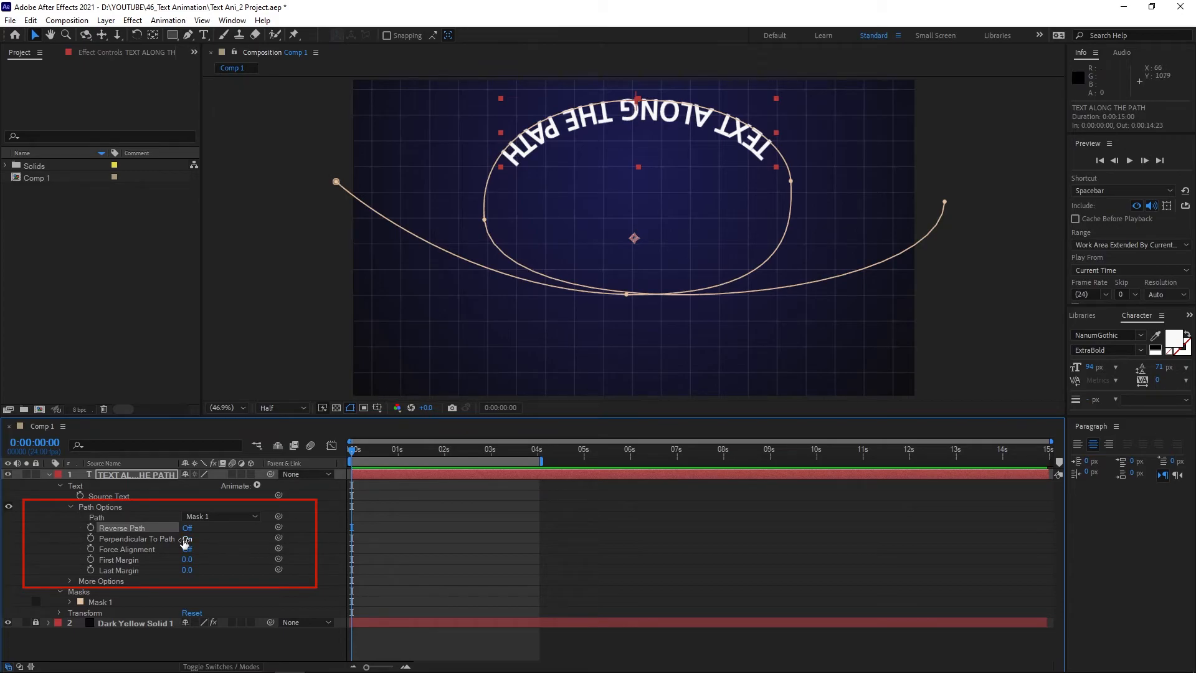
Step: Try Perpendicular To Path off and back on for the text, and Force Alignment on and back off
click(186, 540)
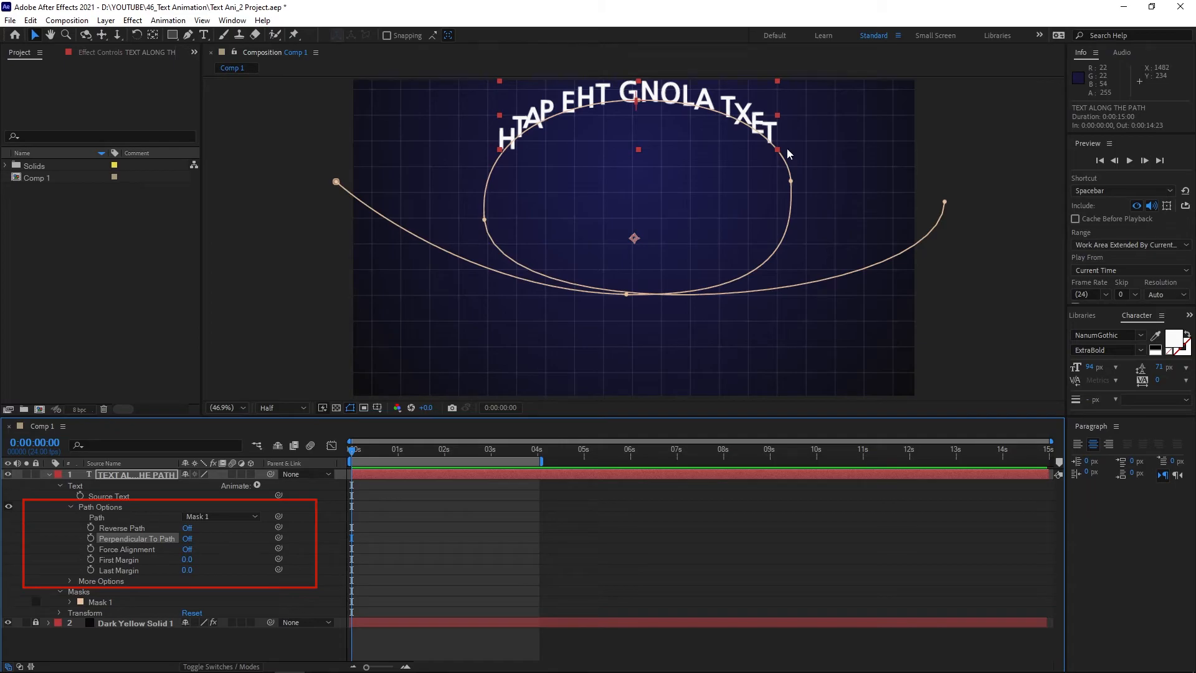
click(187, 540)
click(187, 550)
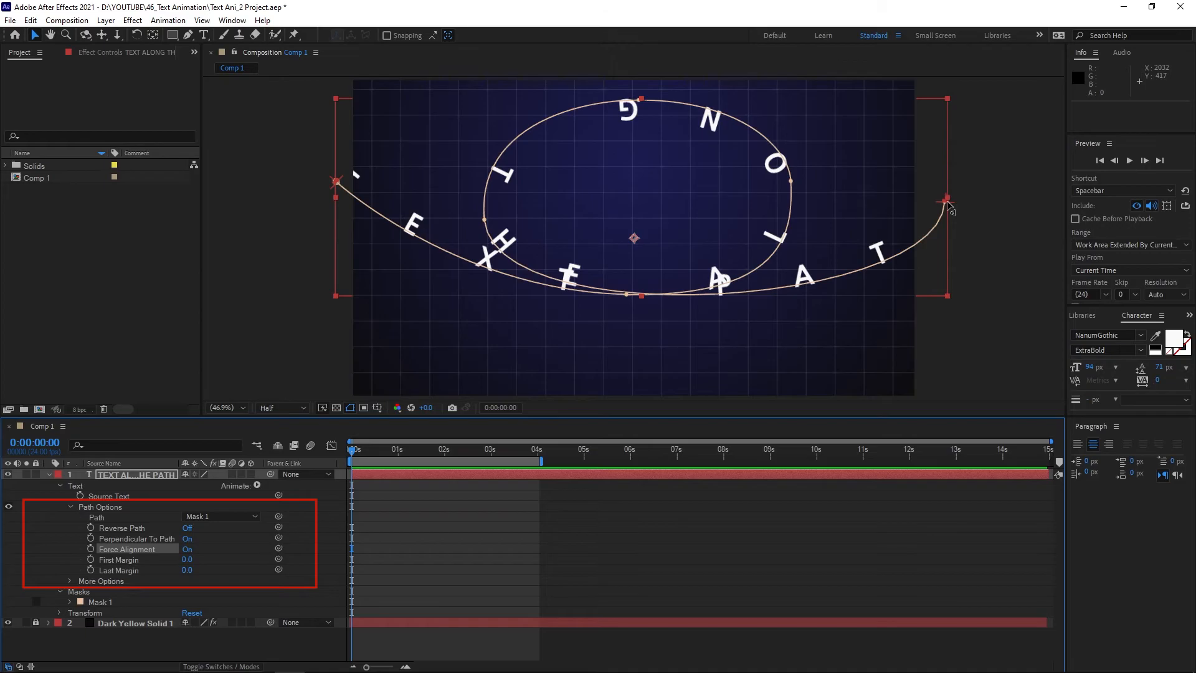
click(188, 549)
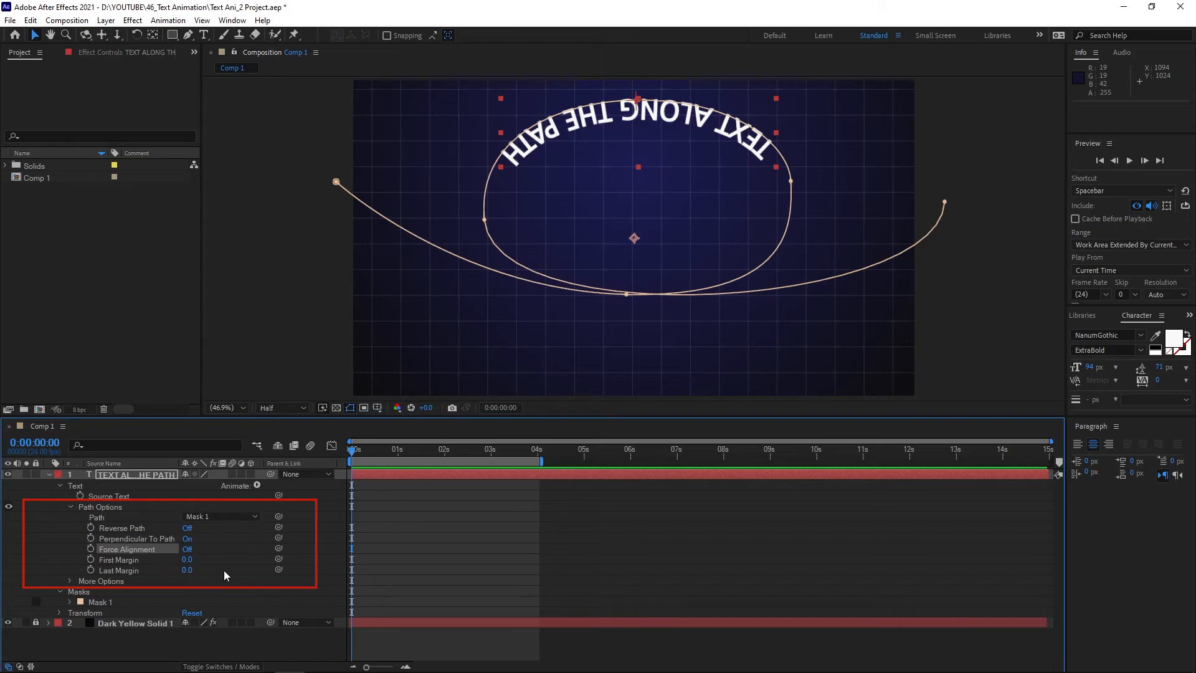
Step: Keyframe the text's First Margin from 2945 at 0 seconds to -3023 at 4 seconds so the text travels along the path
drag(186, 559, 1191, 540)
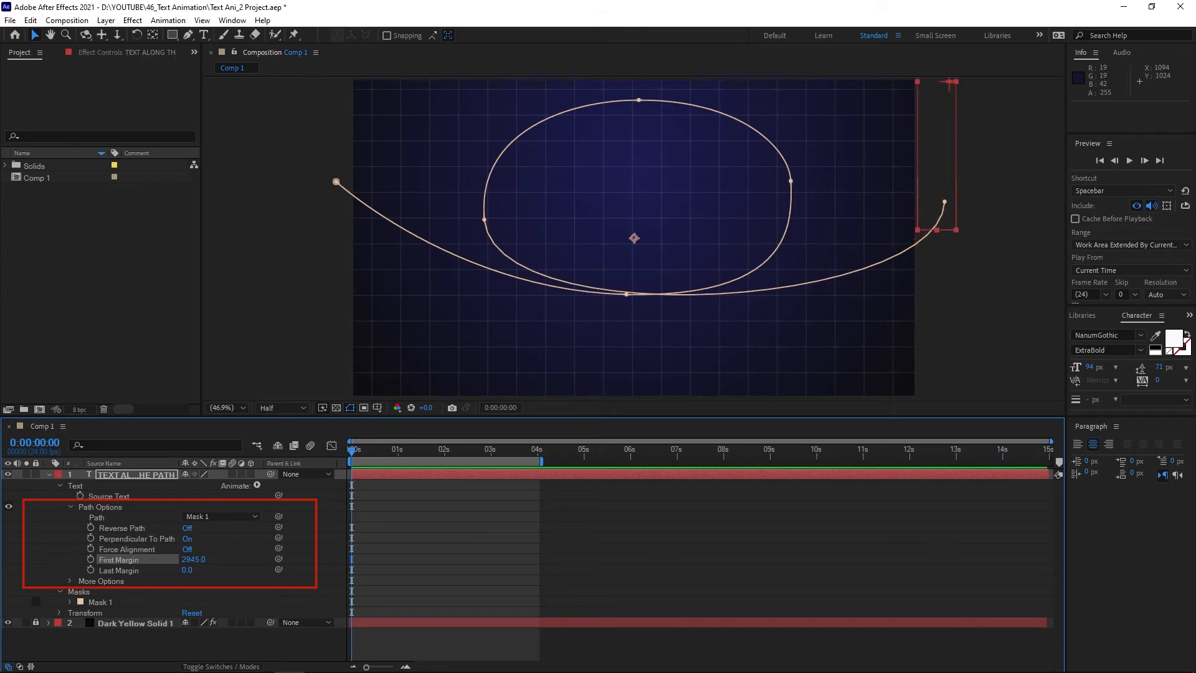
click(91, 559)
drag(480, 451, 539, 471)
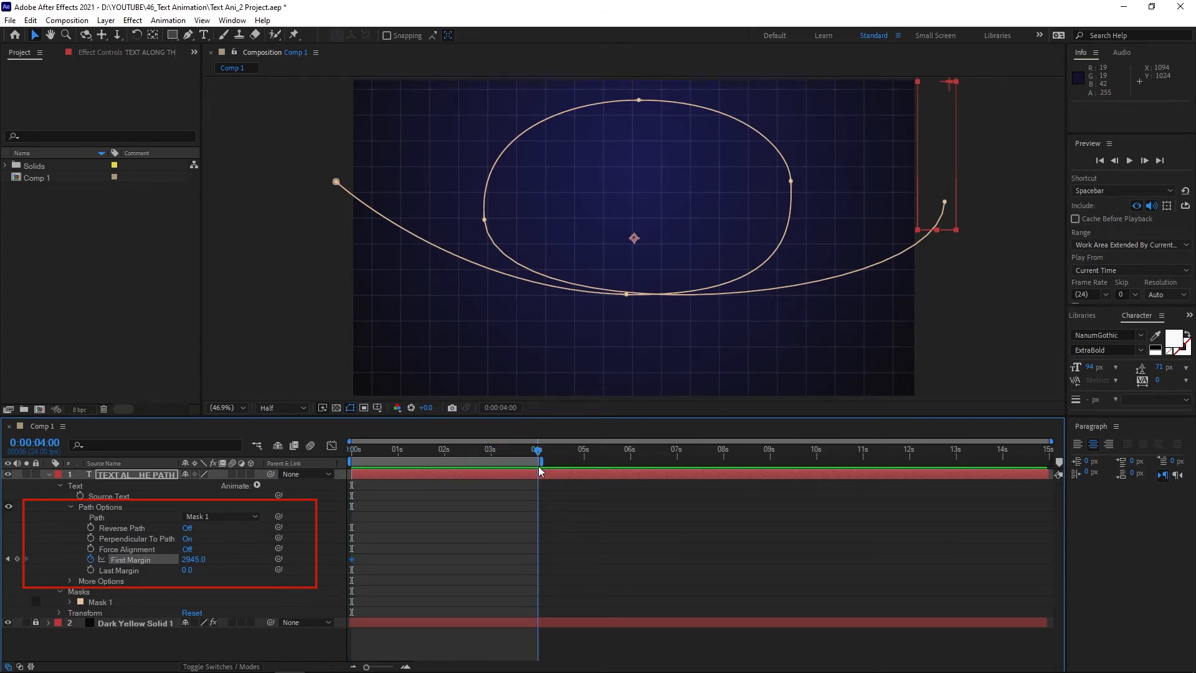
click(194, 560)
text(-)
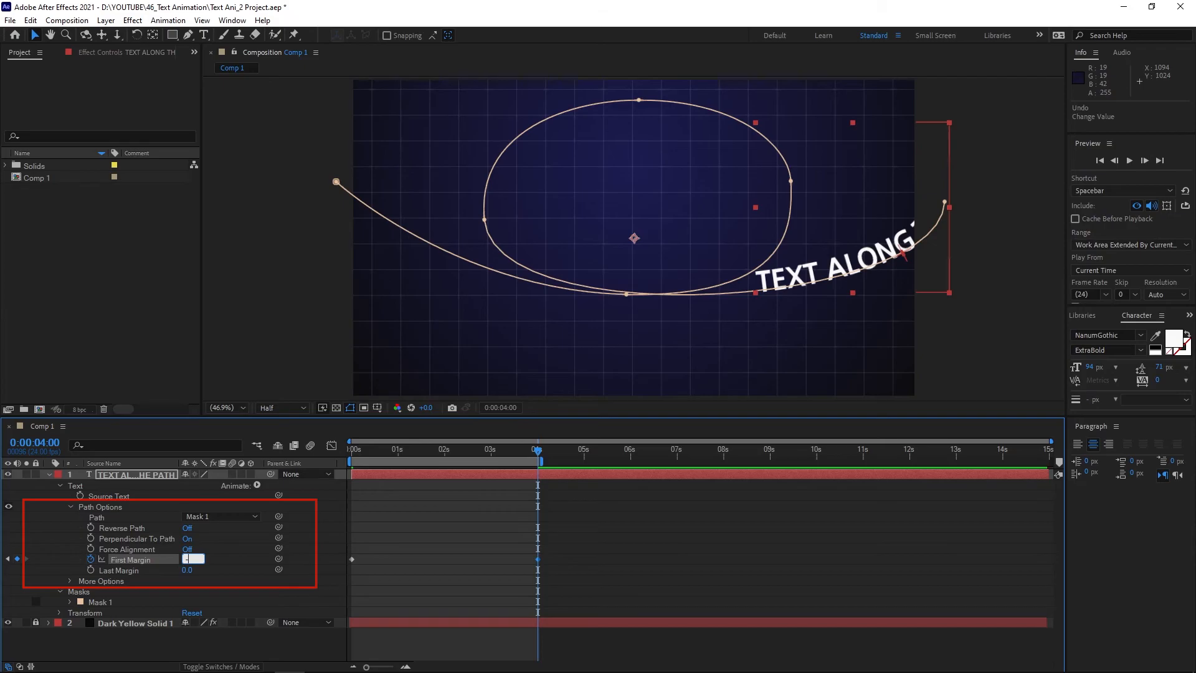
text(2741)
key(Return)
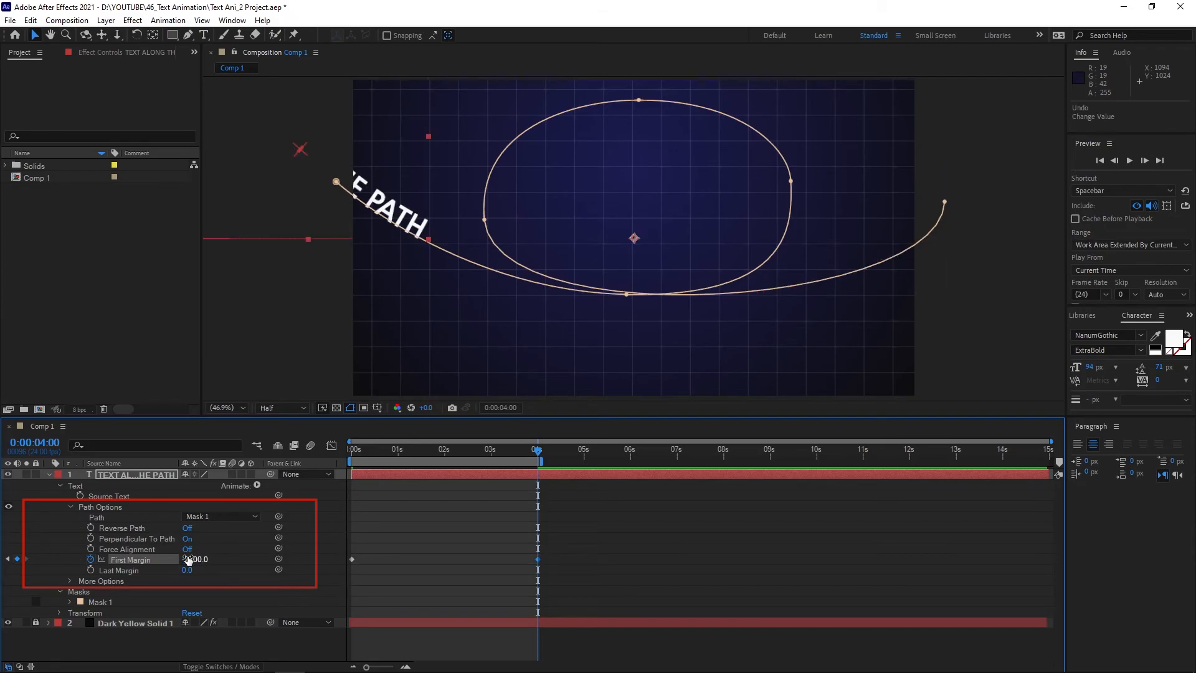
drag(166, 562, 2, 565)
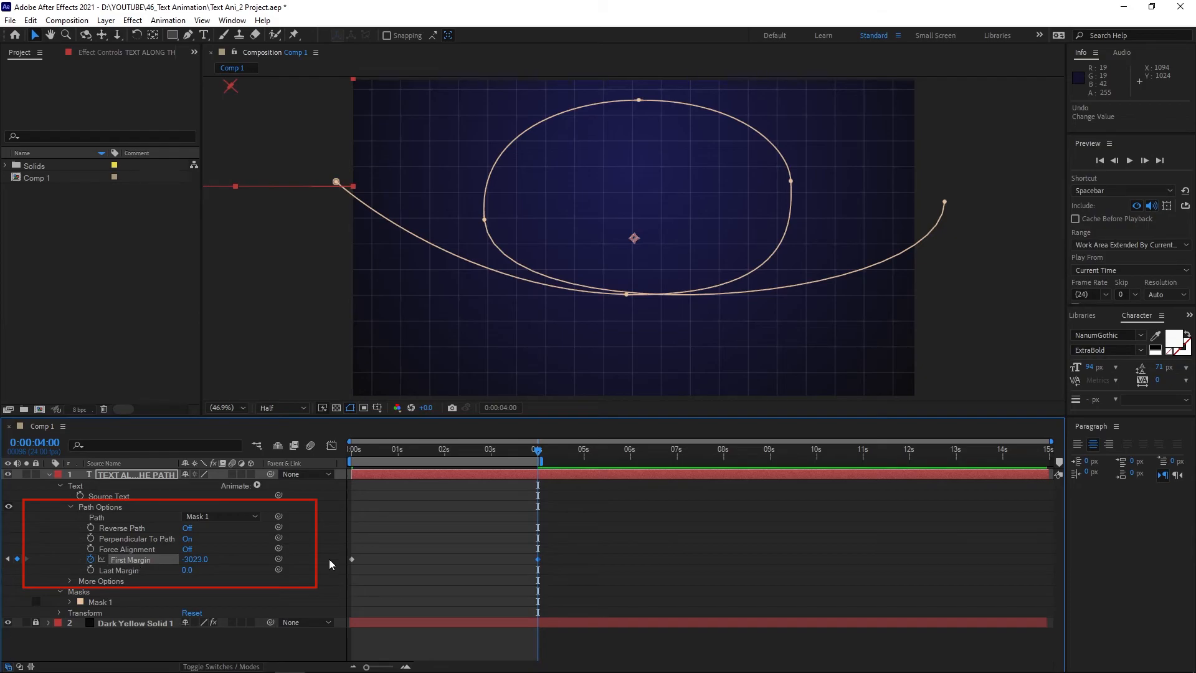
Step: Preview the path animation from the start and go to 0:00:00:22 with the layer deselected
click(366, 451)
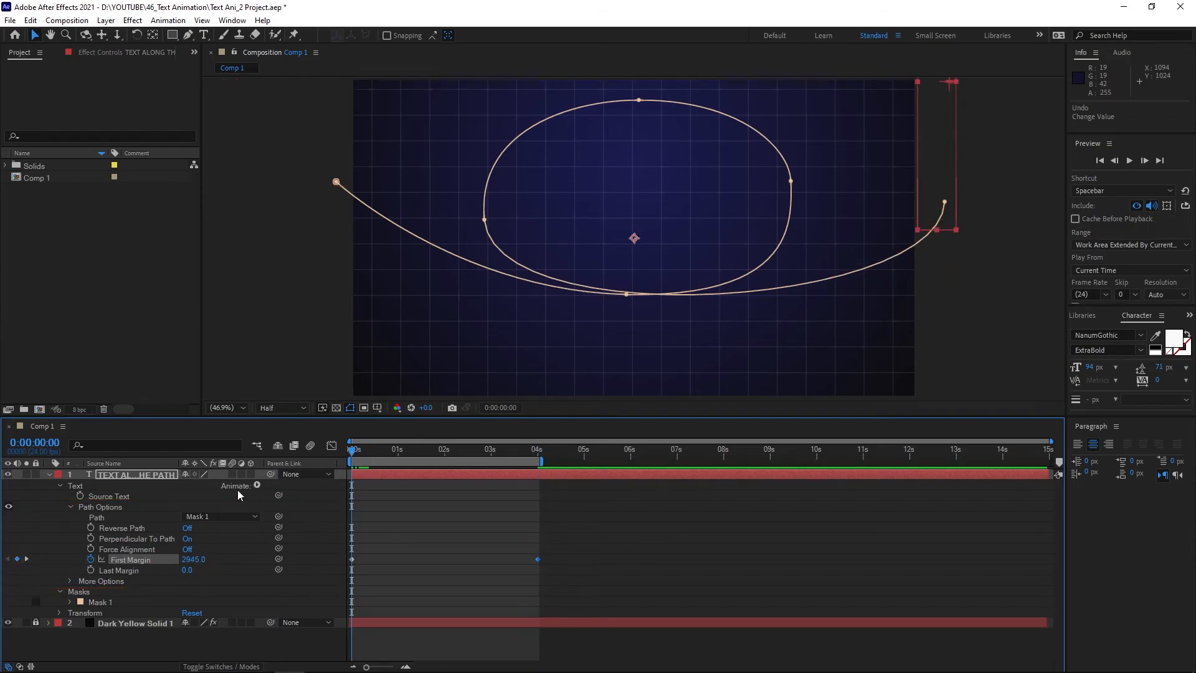
key(grave)
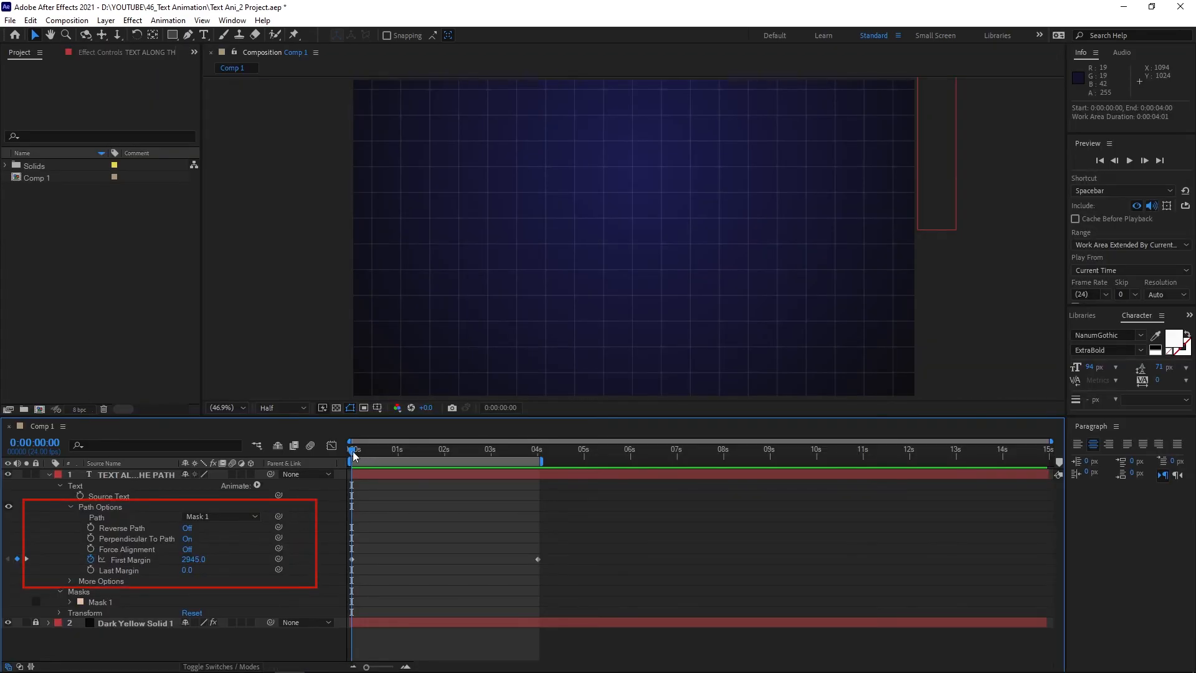
drag(353, 451, 395, 453)
click(442, 517)
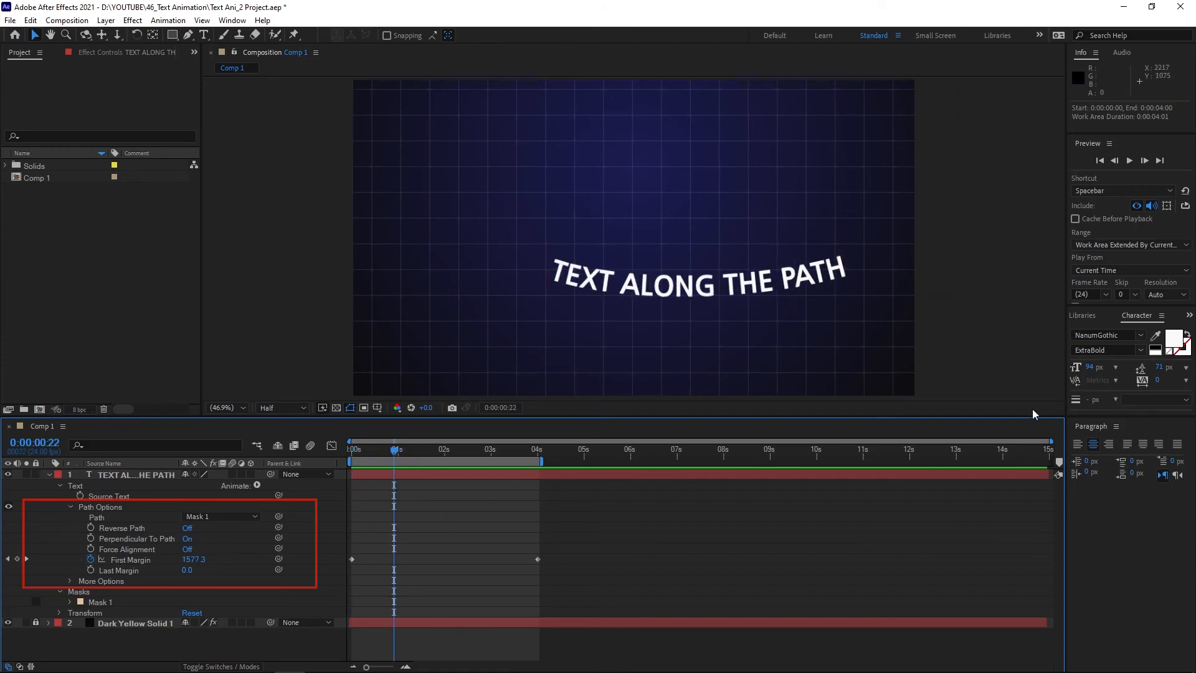
Step: Try changing the Last Margin on the centered text and undo the change
click(1093, 448)
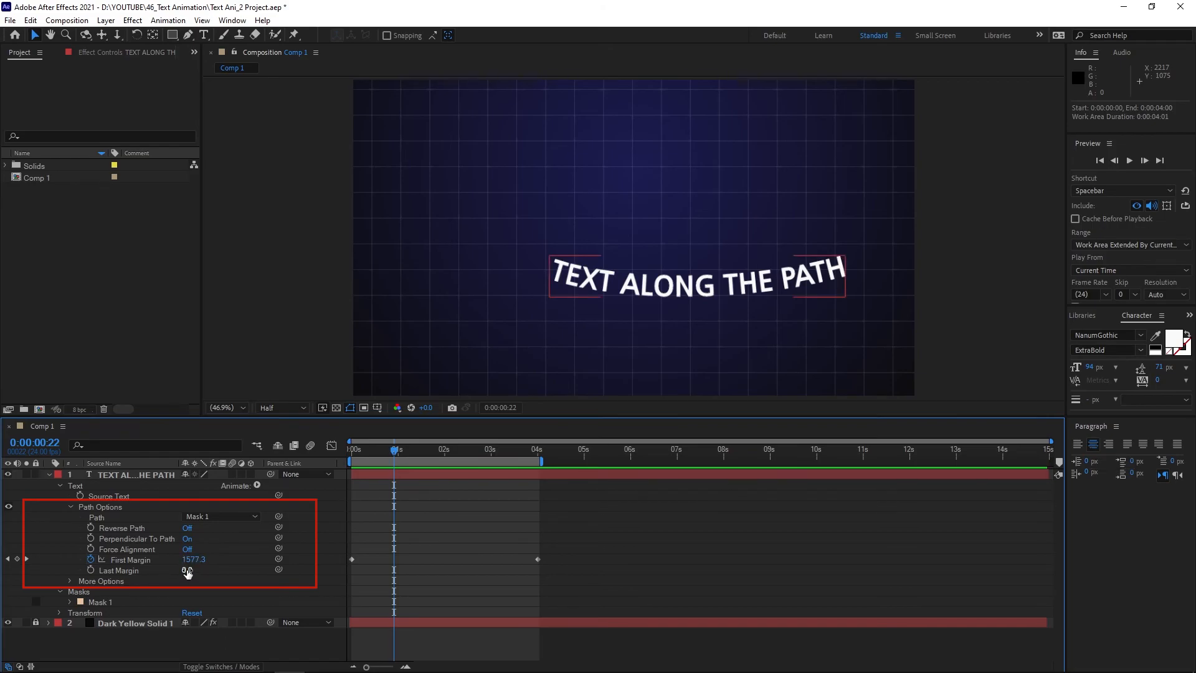
drag(187, 572, 231, 581)
key(ctrl+z)
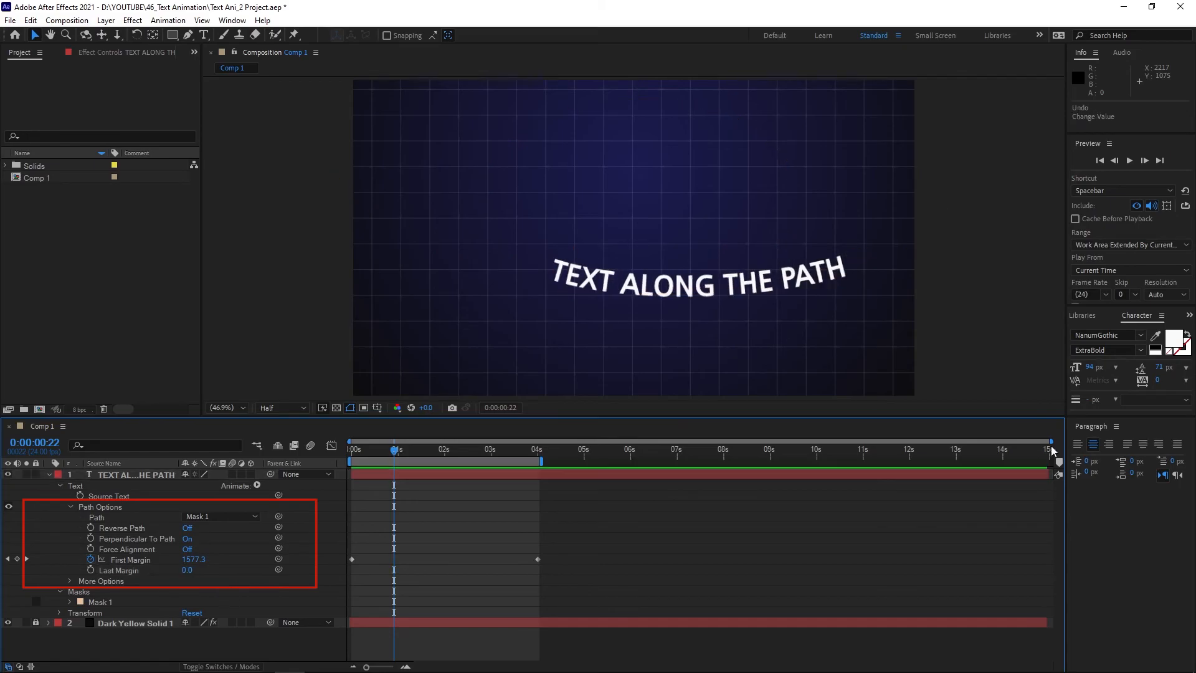
Step: Try left alignment on the text layer with a Last Margin of 134, and switch the paragraph to right alignment
click(121, 477)
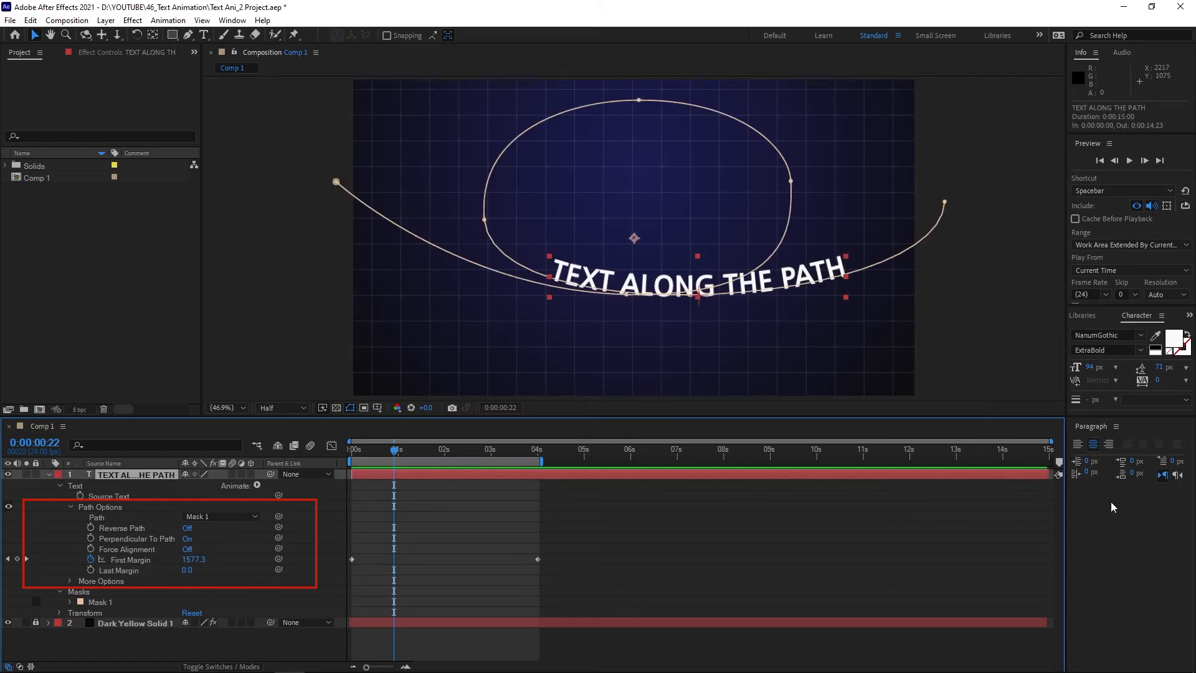
click(1078, 444)
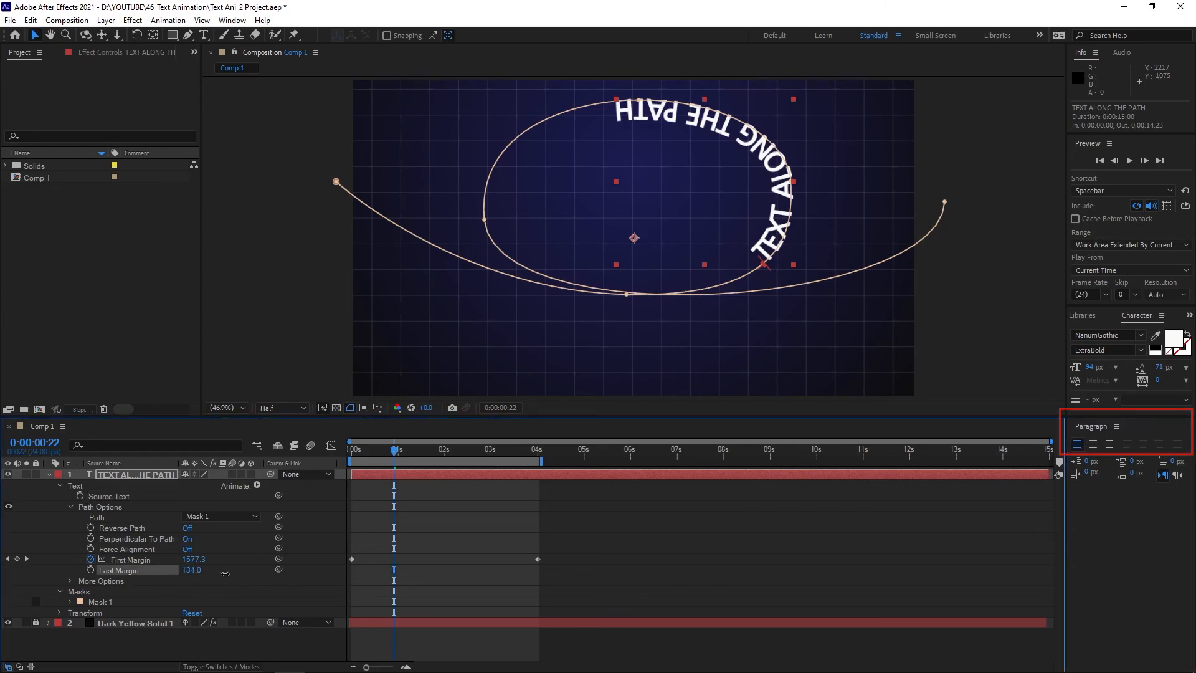
click(1110, 444)
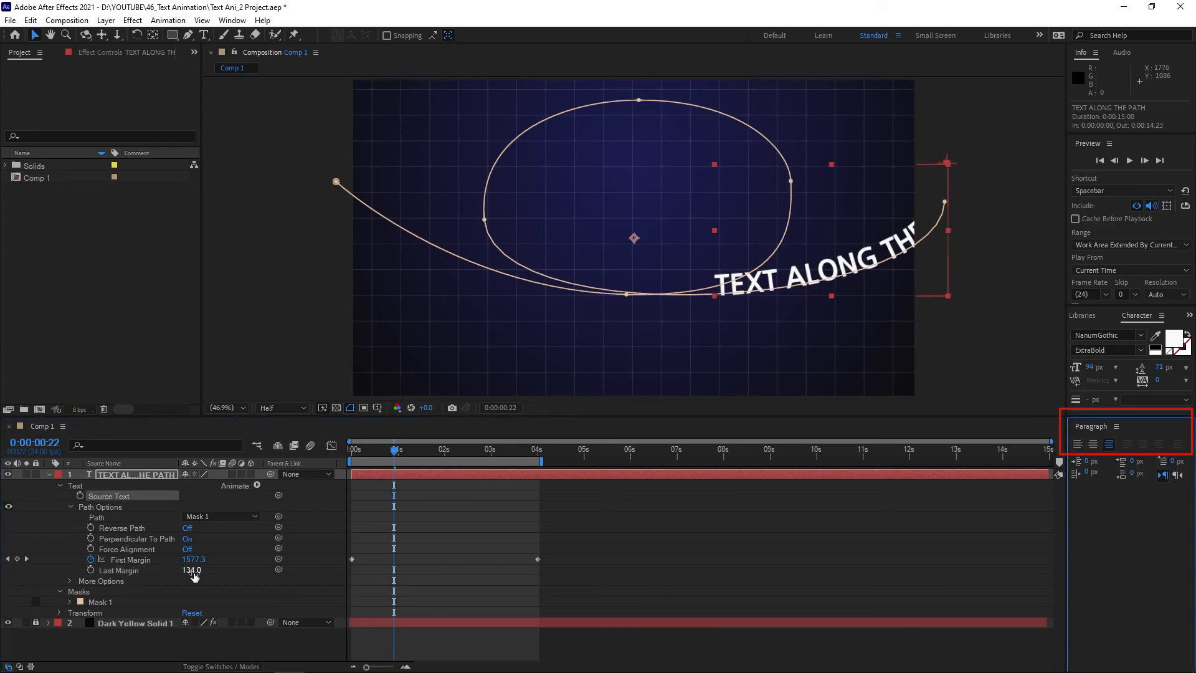
Step: Vary the right-aligned text's Last Margin to shift it along the path, ending at about -216
drag(192, 571, 37, 570)
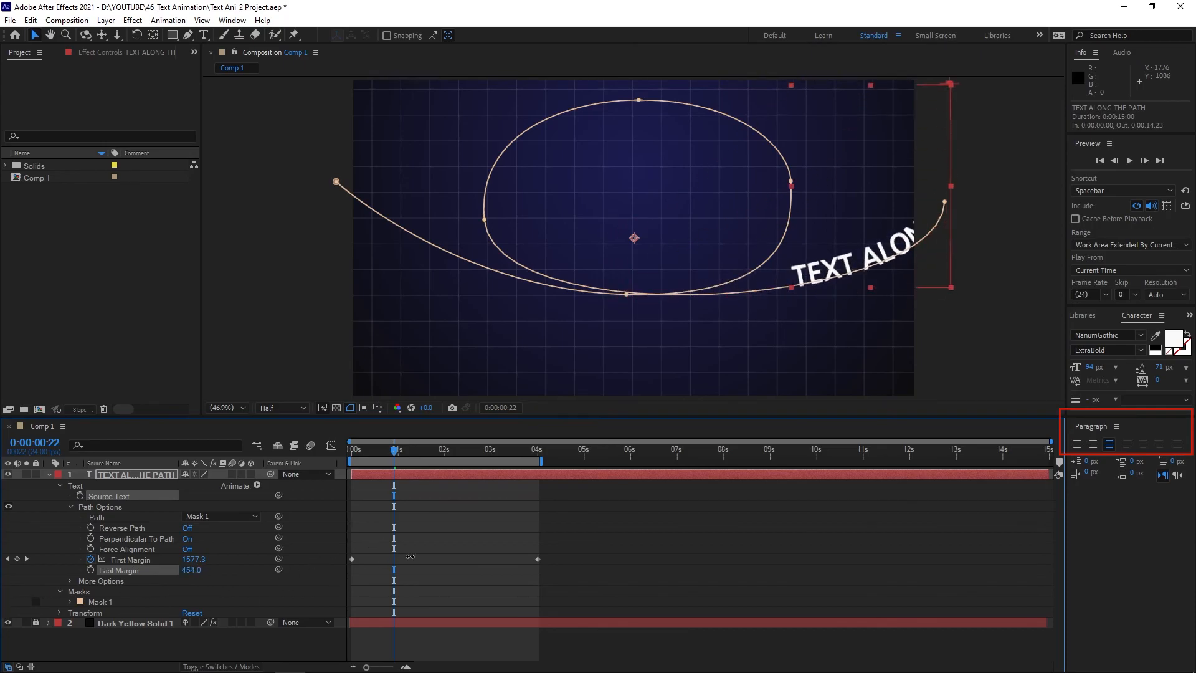
drag(327, 597, 265, 614)
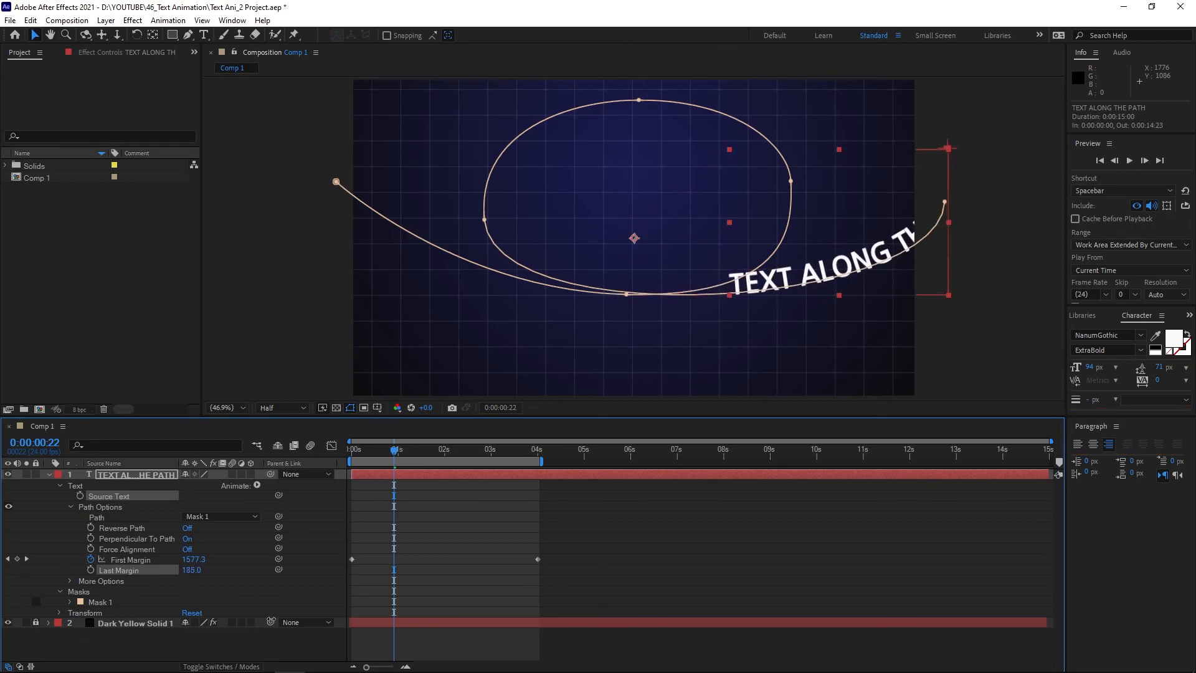
drag(249, 625, 75, 671)
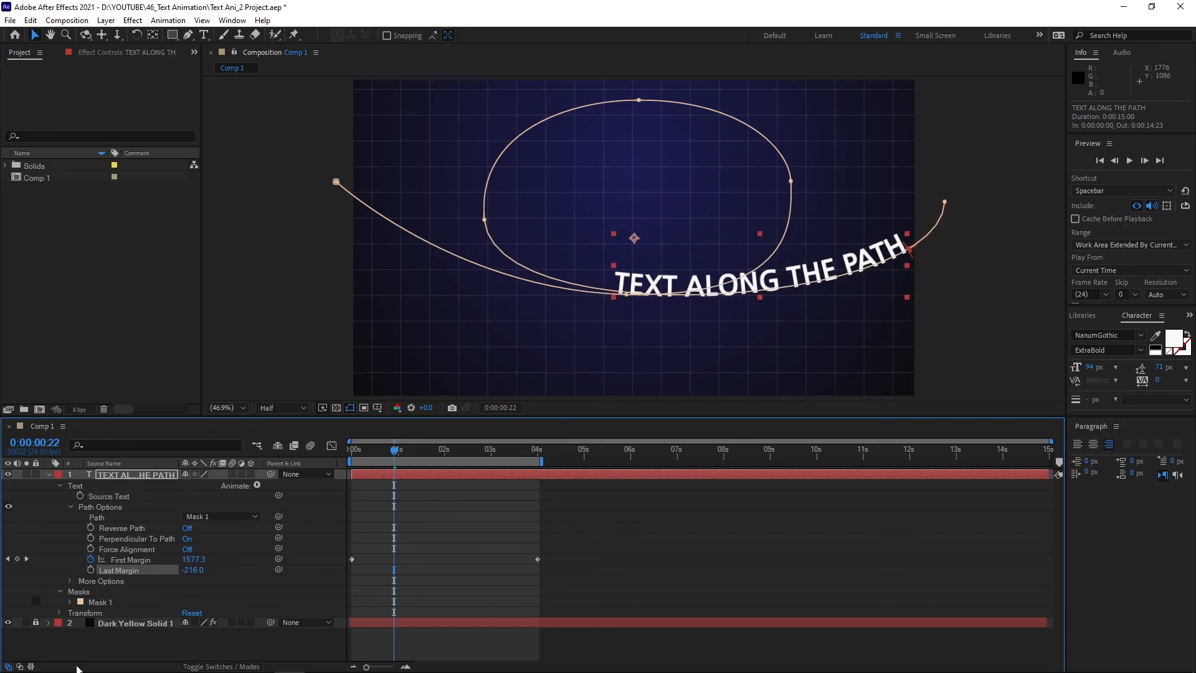